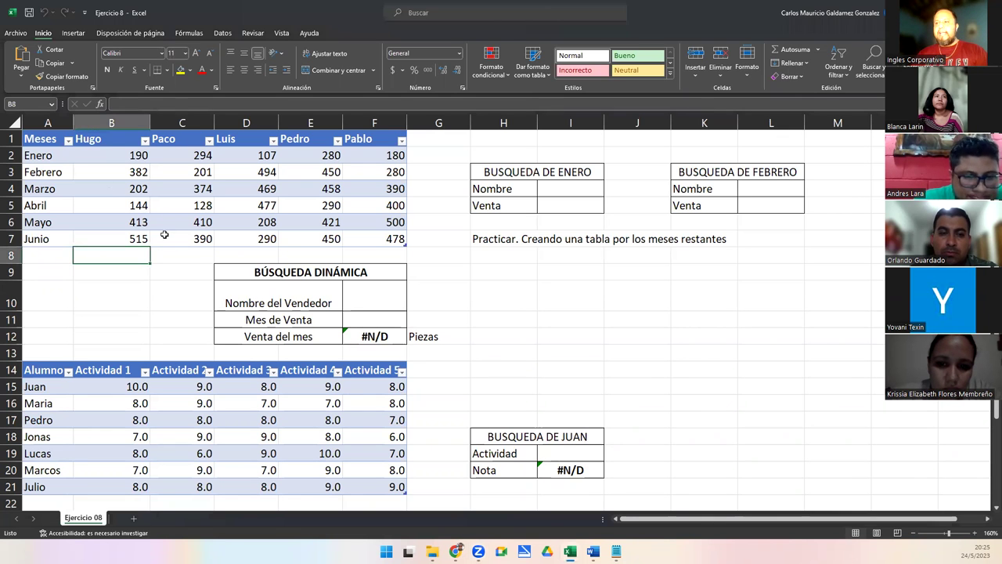
Examine the monthly sales table in A1:F7, including the Meses column and each seller's sales column
scroll(169, 233, "up", 3)
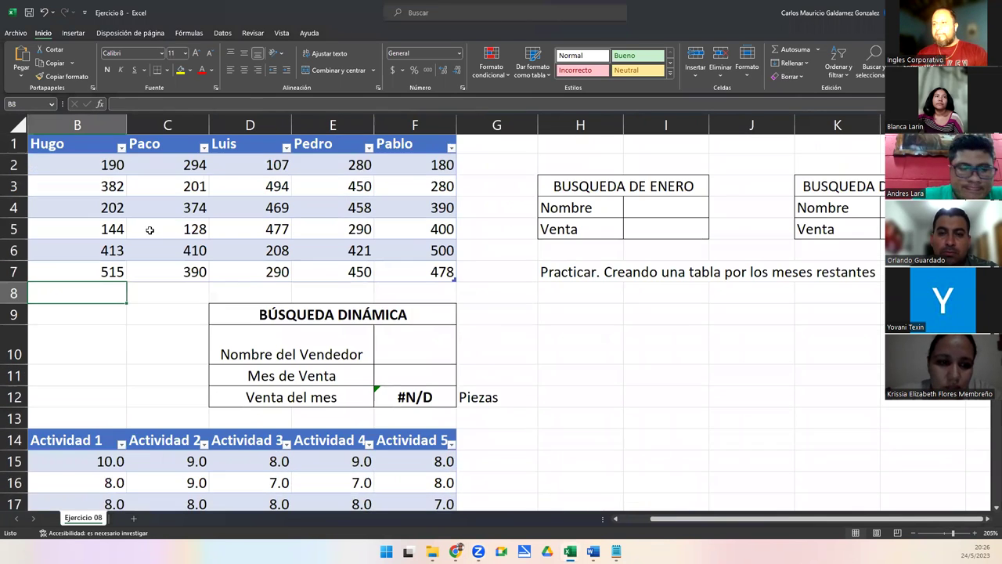
left_click(628, 525)
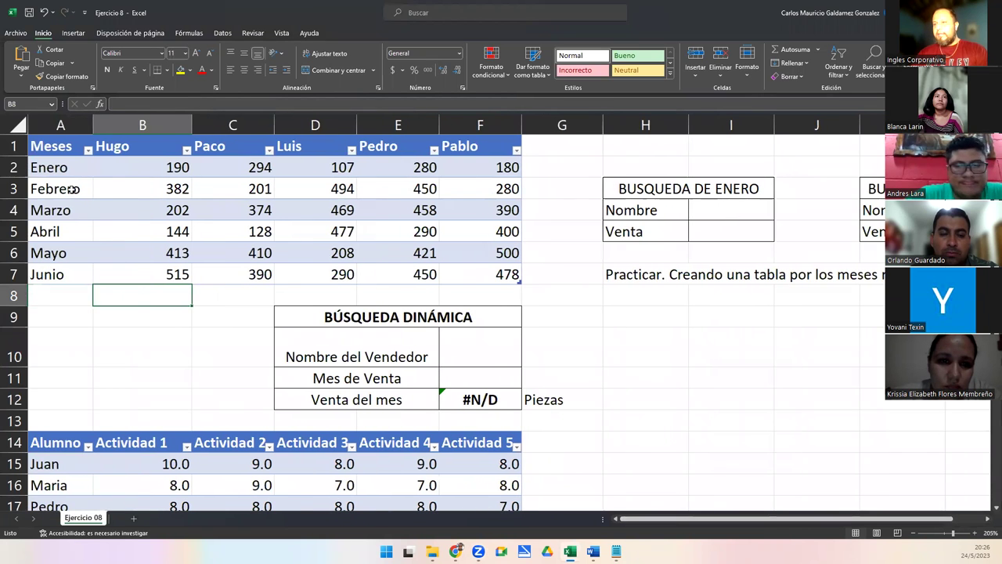
left_click_drag(49, 145, 508, 274)
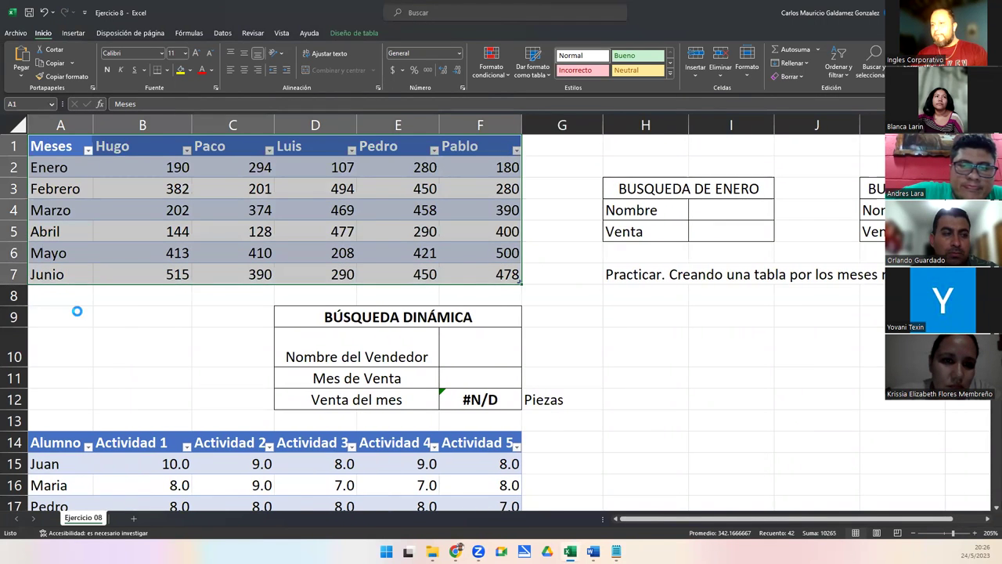
scroll(75, 312, "up", 3)
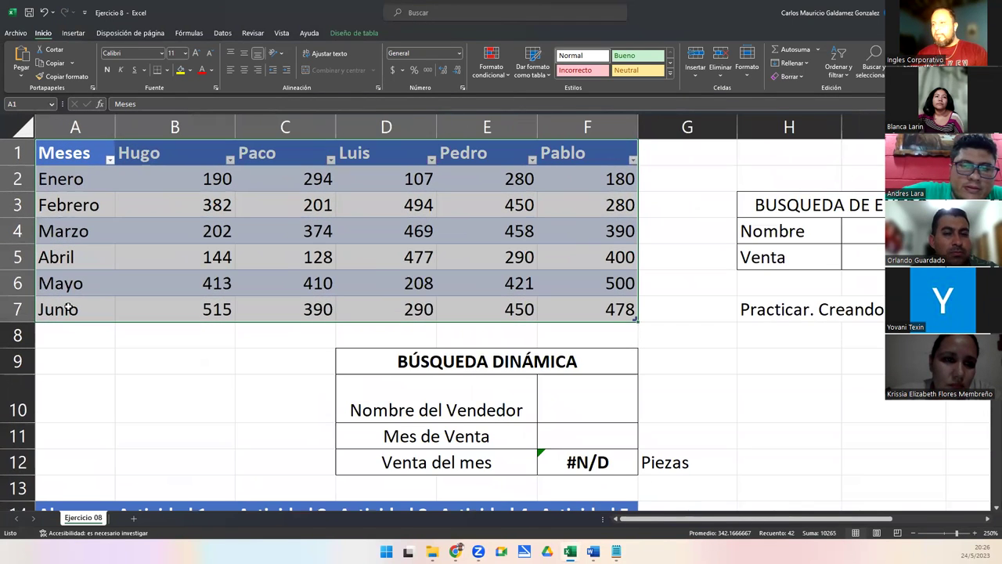
left_click(127, 246)
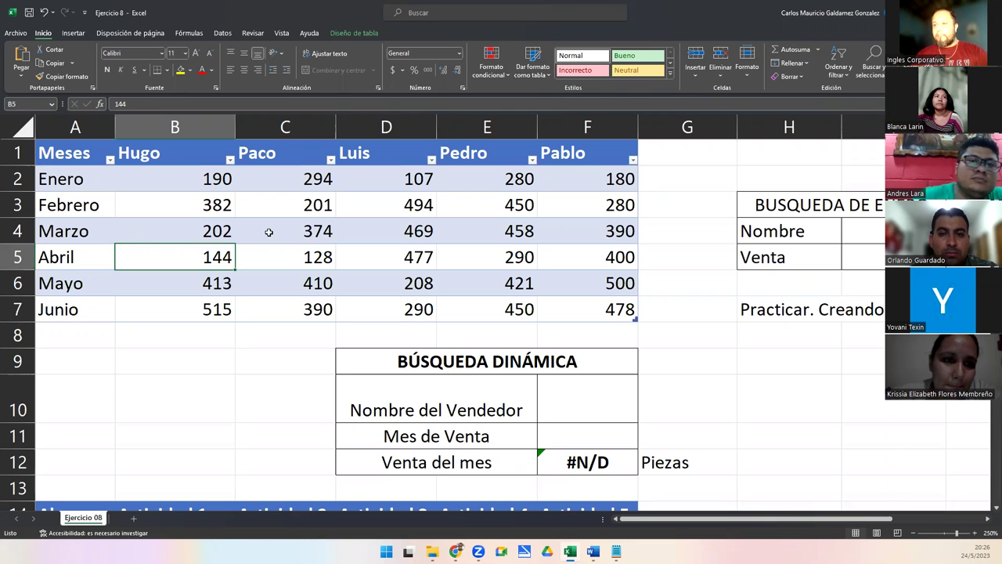
left_click_drag(65, 157, 52, 304)
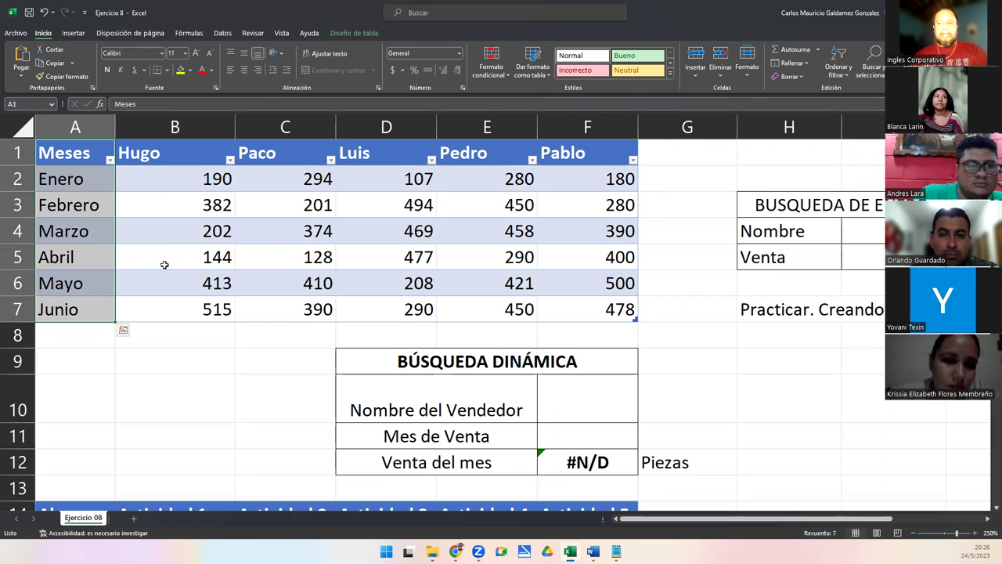
left_click_drag(153, 155, 597, 304)
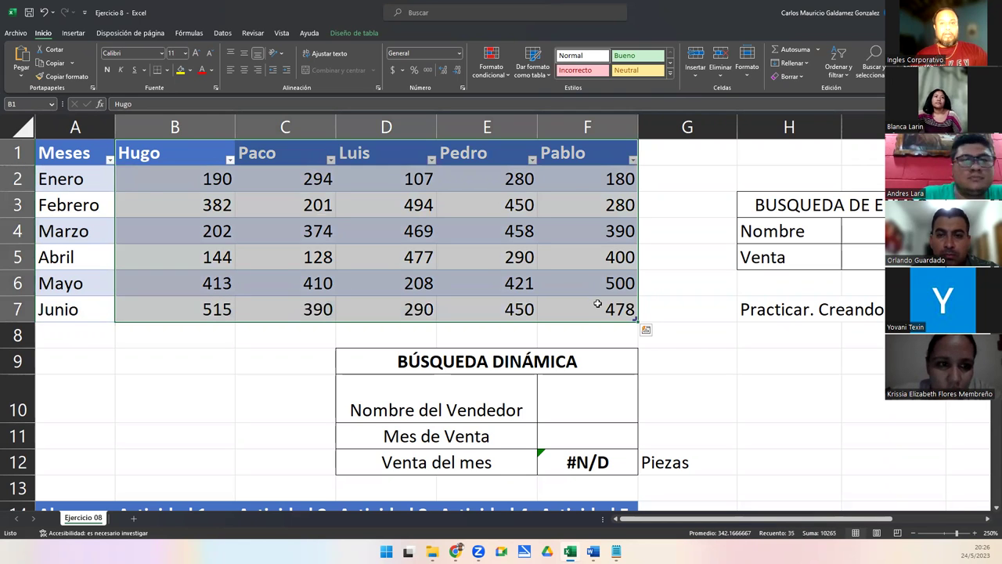
left_click_drag(137, 158, 176, 316)
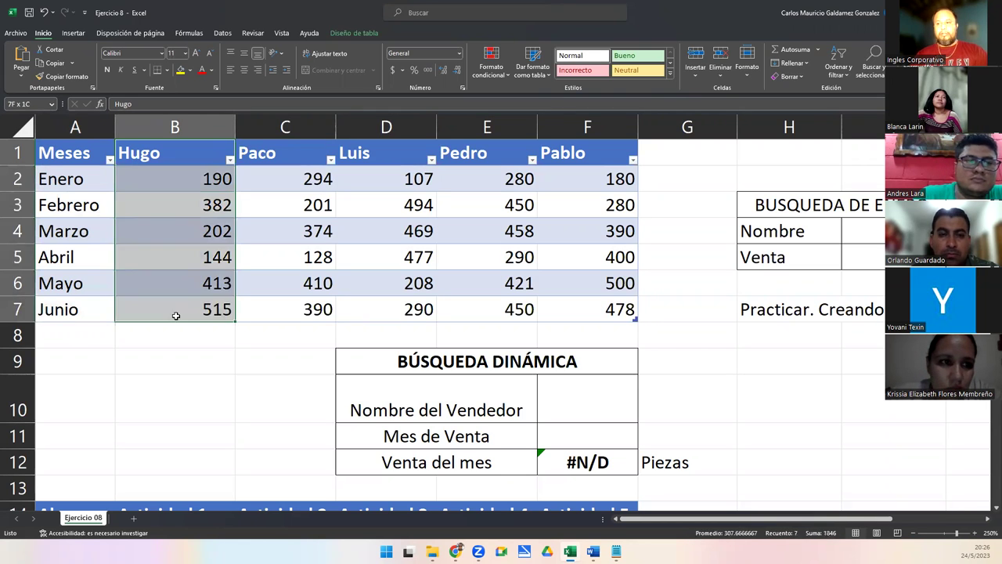
left_click_drag(288, 160, 309, 310)
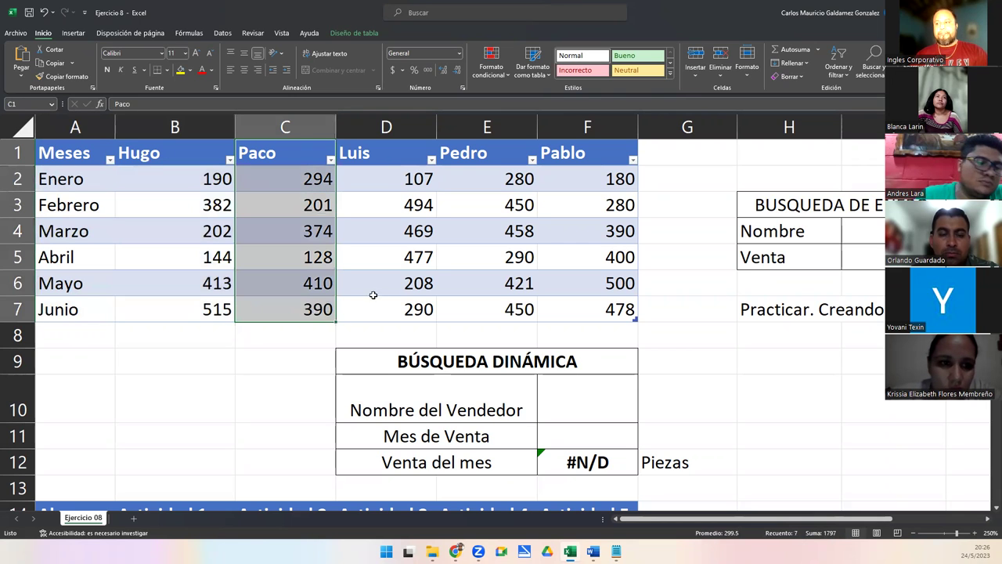
left_click_drag(377, 155, 404, 307)
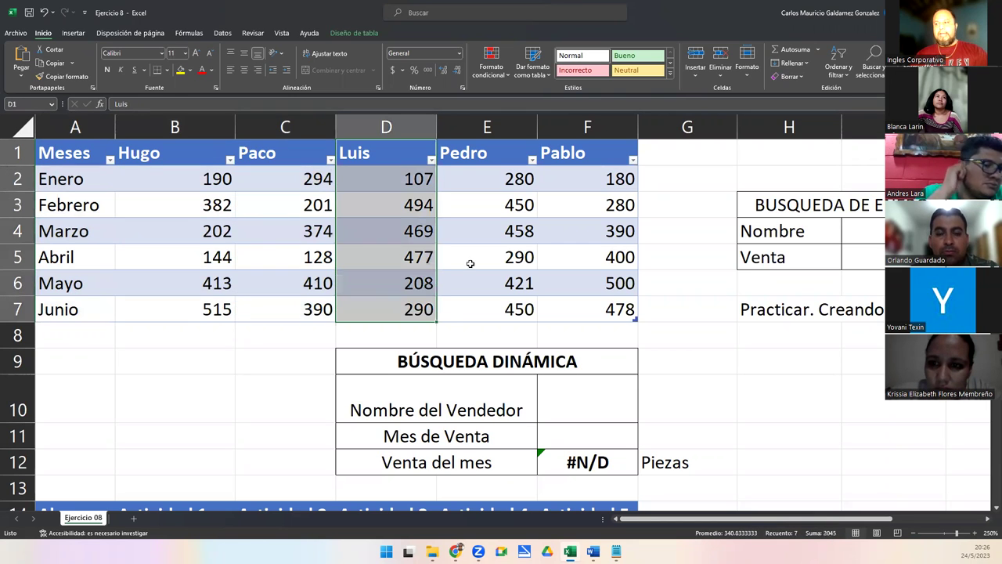
left_click_drag(496, 153, 501, 305)
left_click(595, 146)
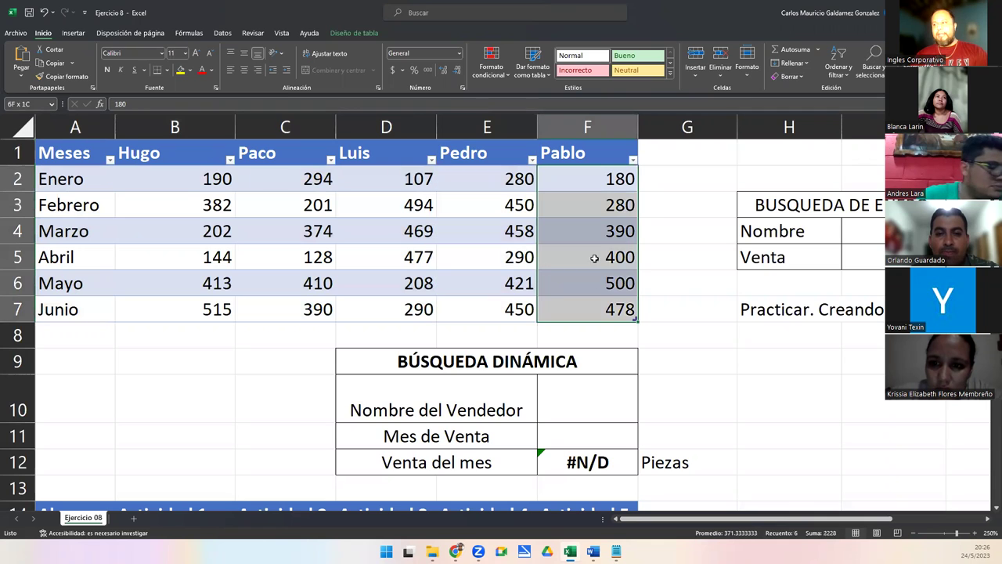
left_click_drag(588, 159, 598, 314)
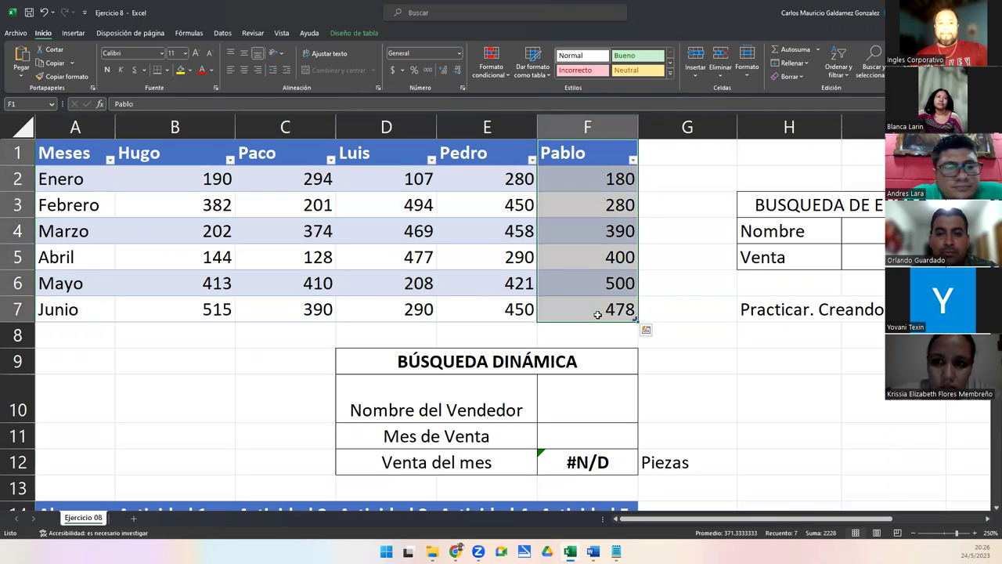
Review the seller headers in B1:F1, the months in A2:A7 and the Enero sales in B2:F2
left_click_drag(208, 161, 595, 153)
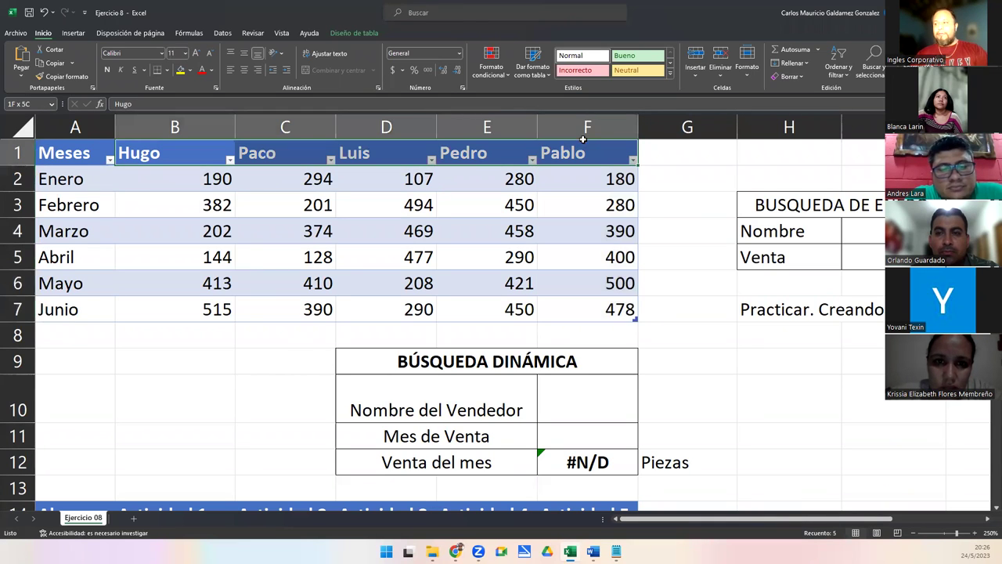
left_click_drag(57, 183, 110, 309)
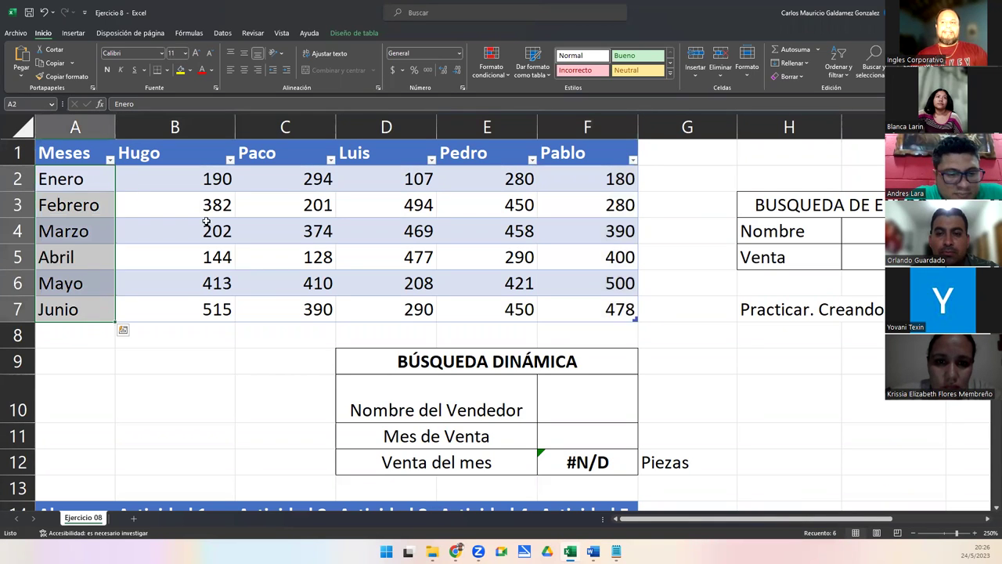
left_click(205, 179)
left_click_drag(201, 255, 202, 299)
left_click_drag(148, 177, 620, 179)
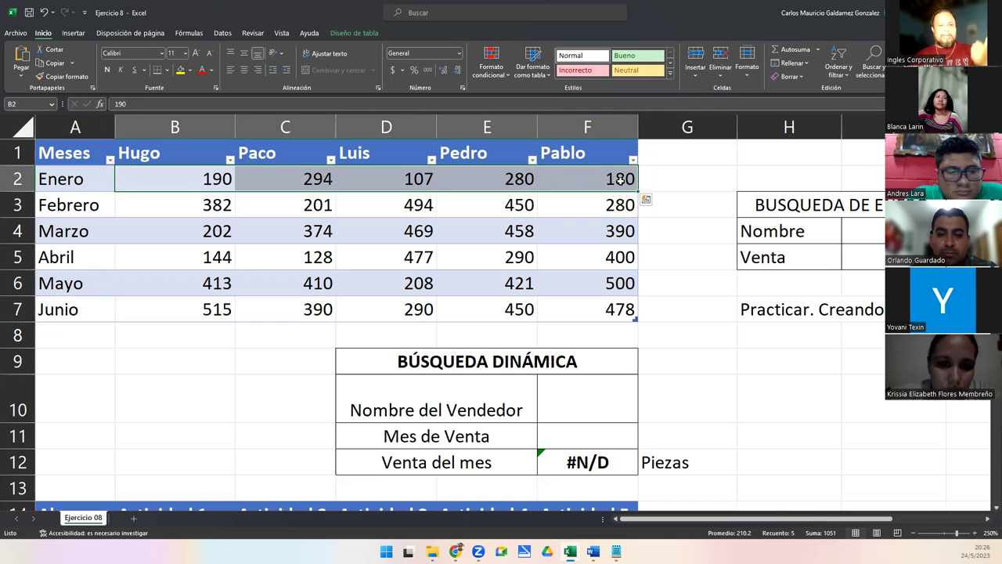
left_click(277, 299)
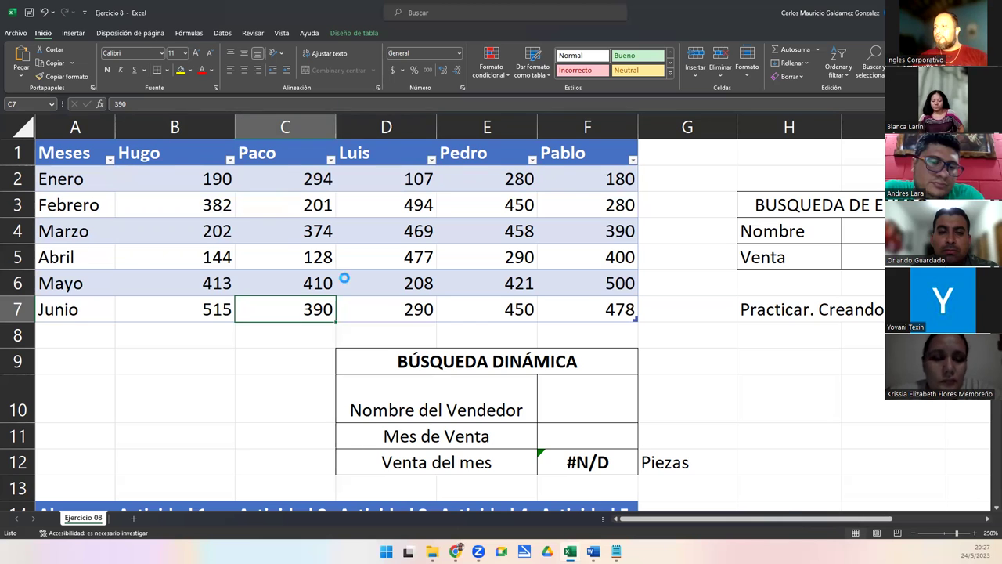
Examine the BUSQUEDA DE ENERO block's Nombre and Venta fields alongside the seller headers in B1:F1
scroll(340, 277, "down", 2)
left_click_drag(678, 199, 698, 239)
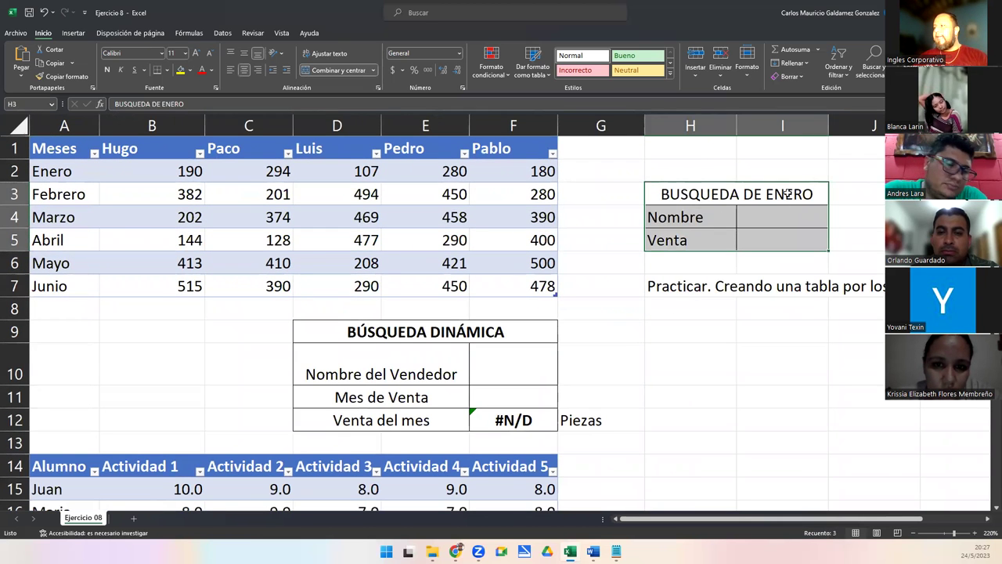
left_click(788, 194)
left_click(693, 218)
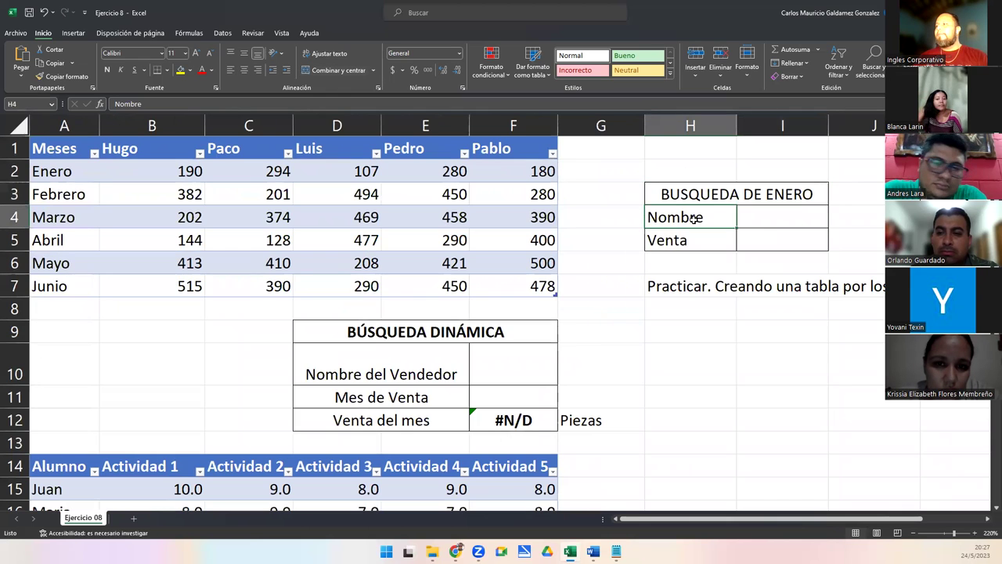
left_click(773, 212)
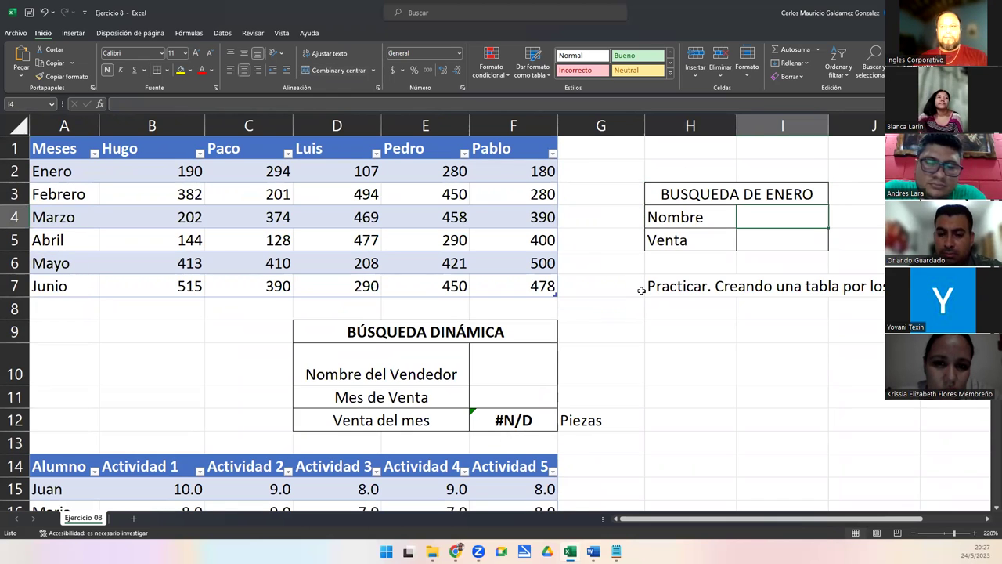
left_click_drag(181, 145, 505, 147)
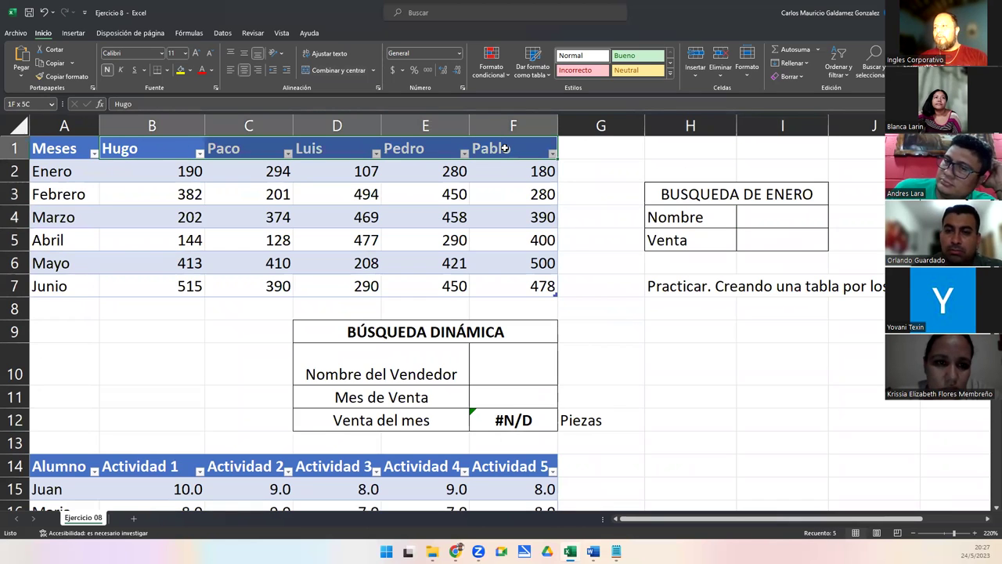
left_click(775, 216)
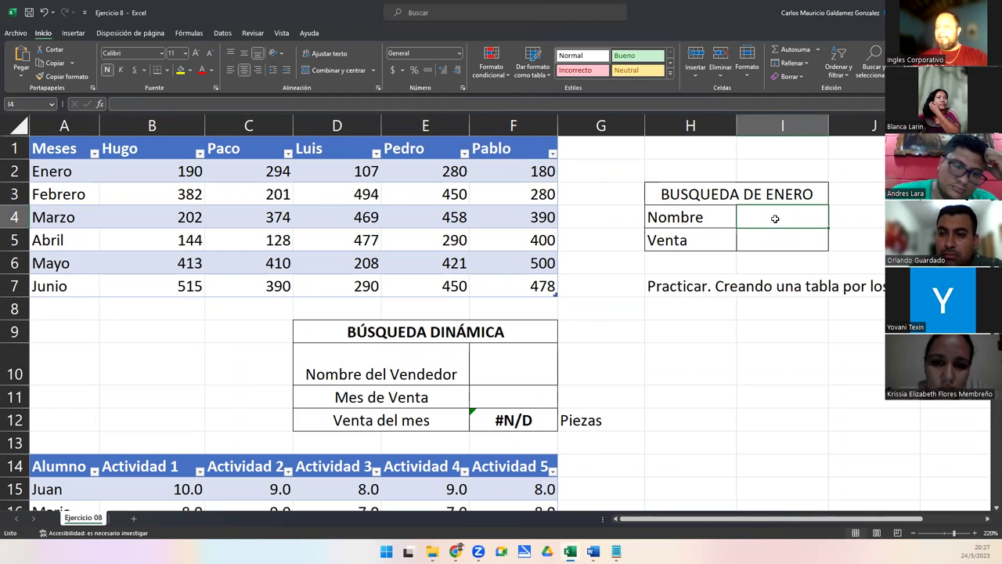
left_click_drag(128, 149, 506, 148)
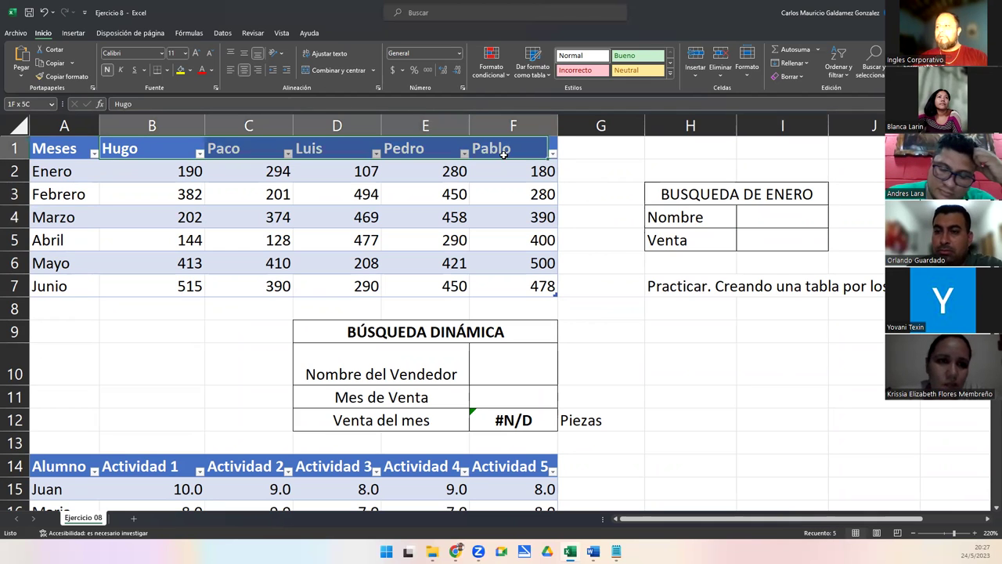
Add a Lista data validation to the BUSQUEDA DE ENERO Nombre cell I4 with source =$B$1:$F$1, and check its dropdown
left_click(775, 220)
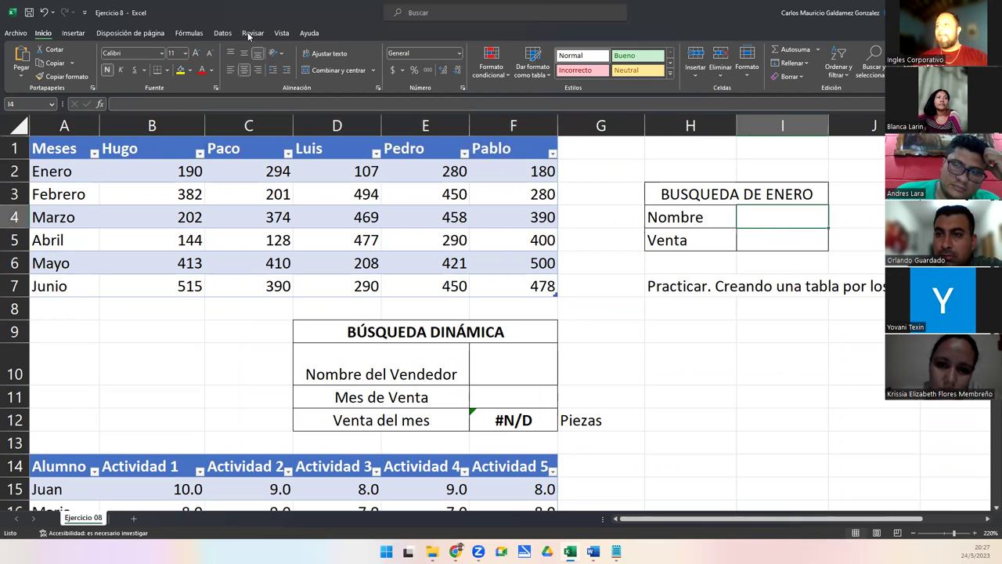
left_click(220, 33)
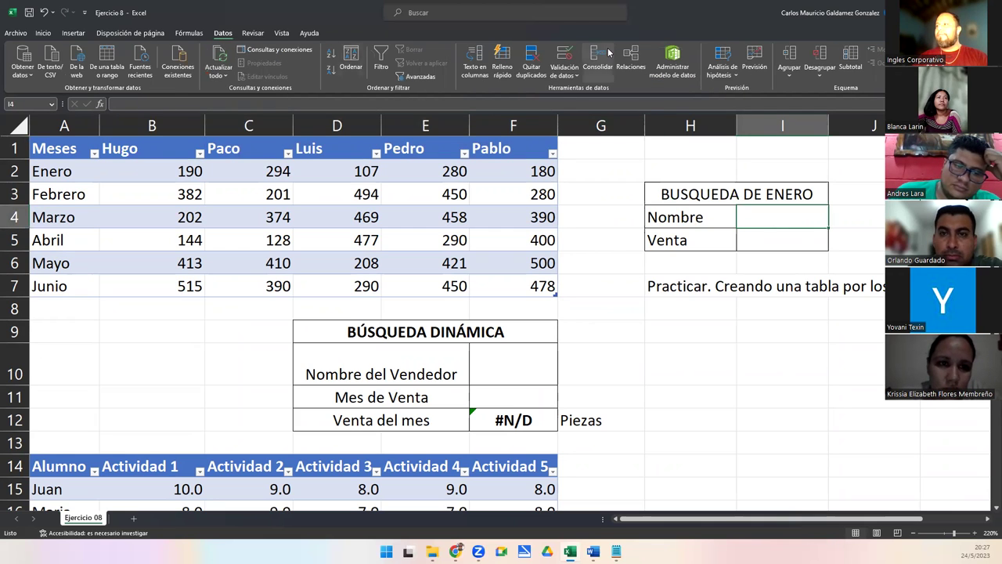
left_click(564, 55)
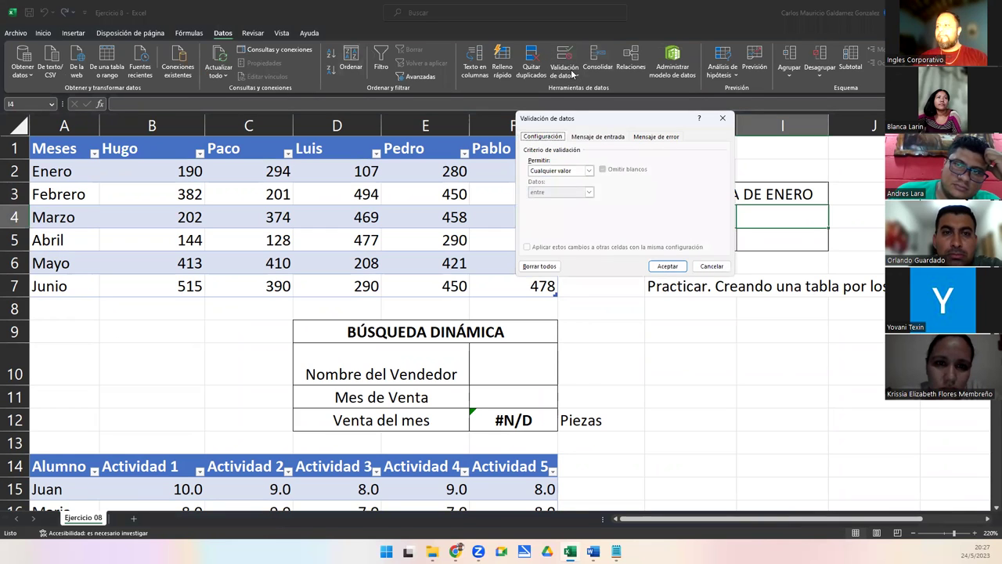
left_click(560, 171)
left_click(562, 201)
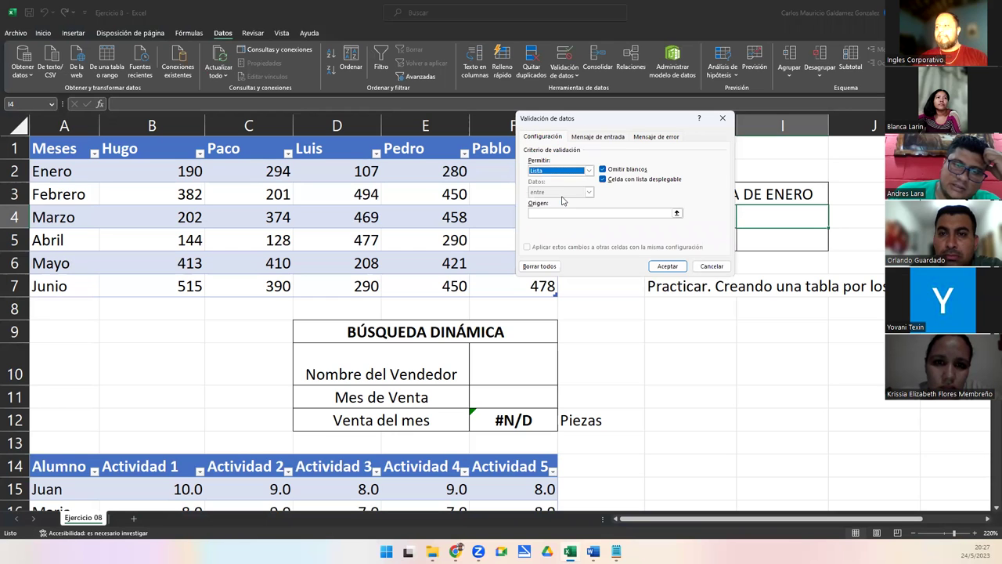
left_click(677, 214)
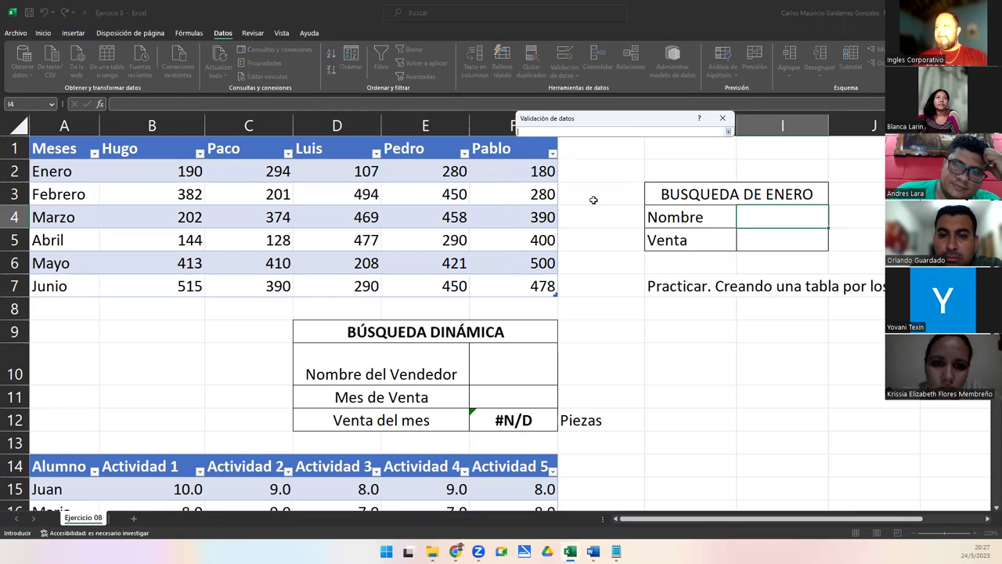
left_click_drag(118, 149, 499, 149)
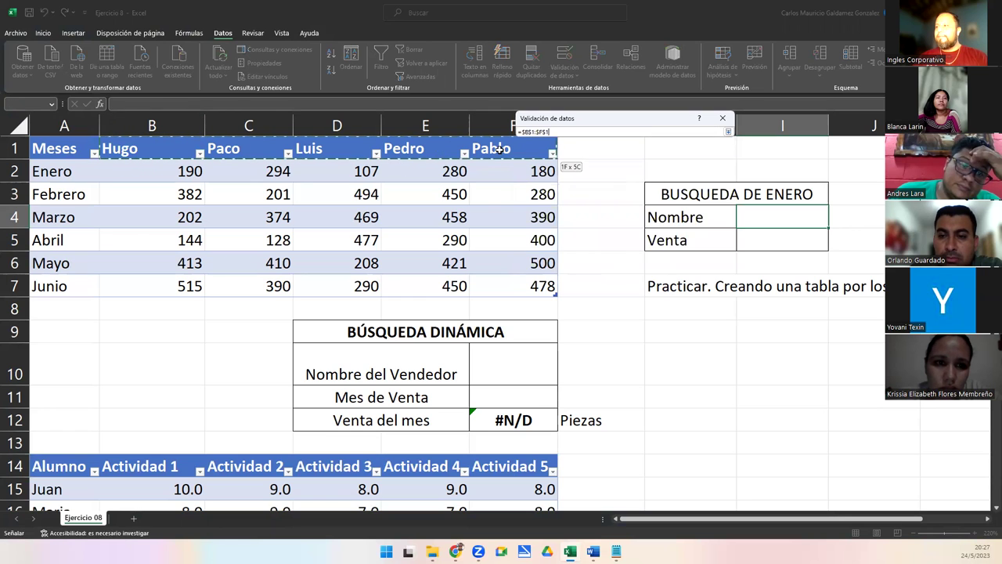
left_click(728, 133)
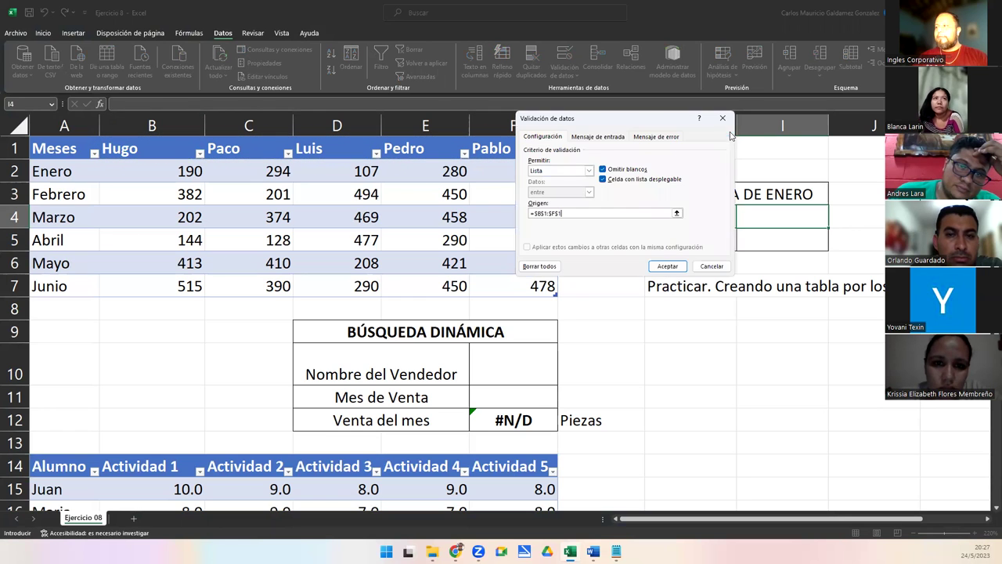
left_click(666, 266)
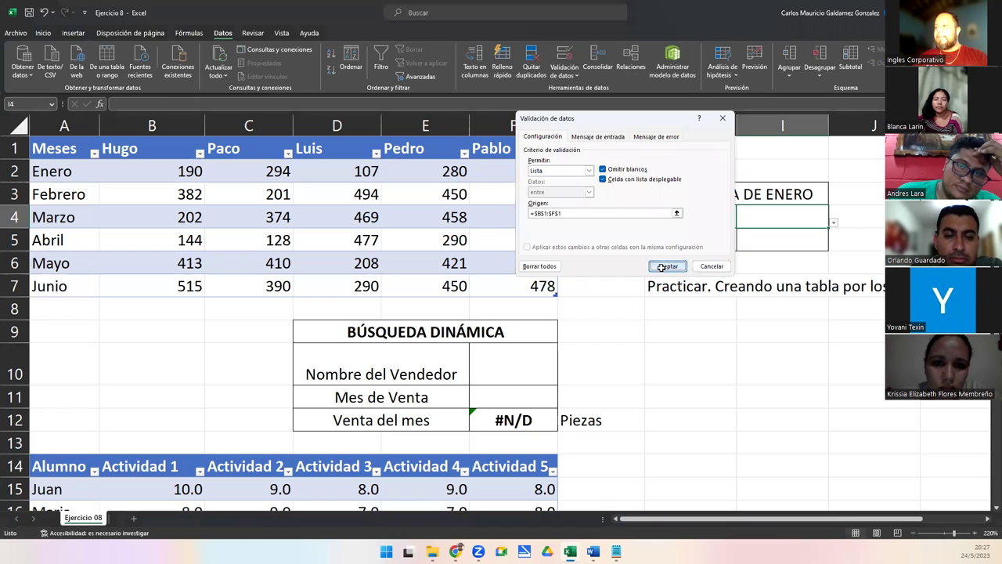
left_click(833, 224)
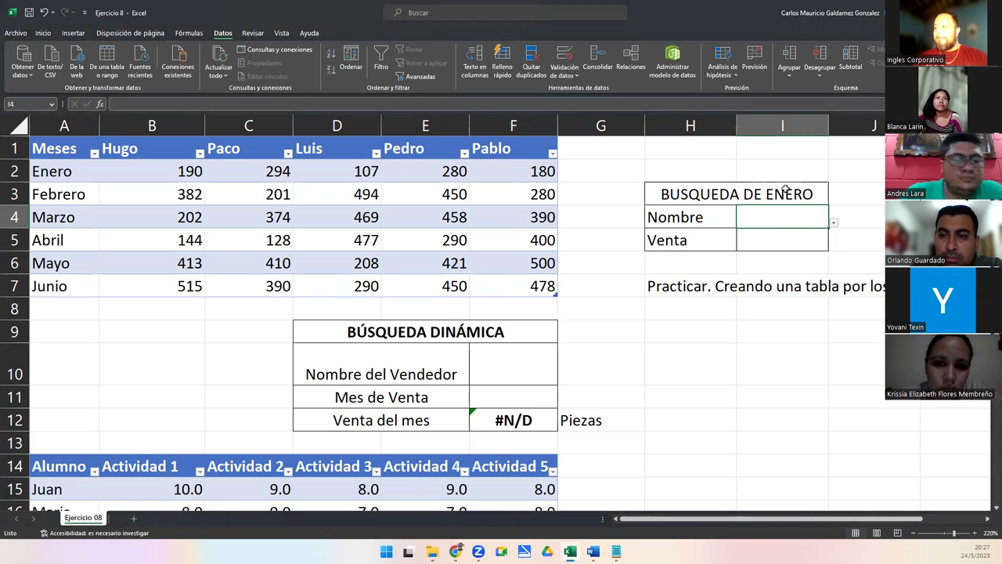
Start a BUSCARH formula in the BUSQUEDA DE ENERO Venta cell I5 with the Nombre cell I4 as the lookup value
left_click(783, 196)
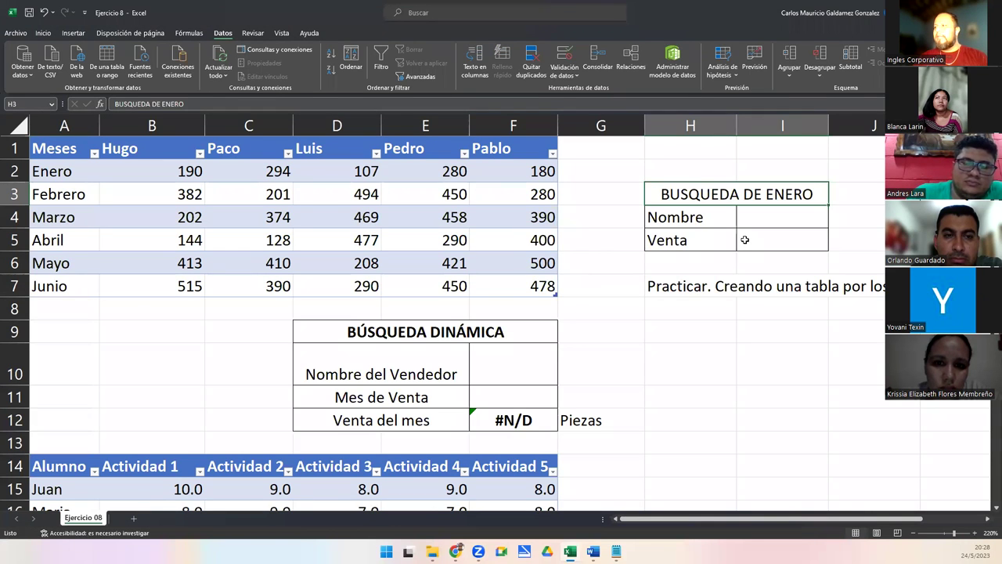
left_click(744, 240)
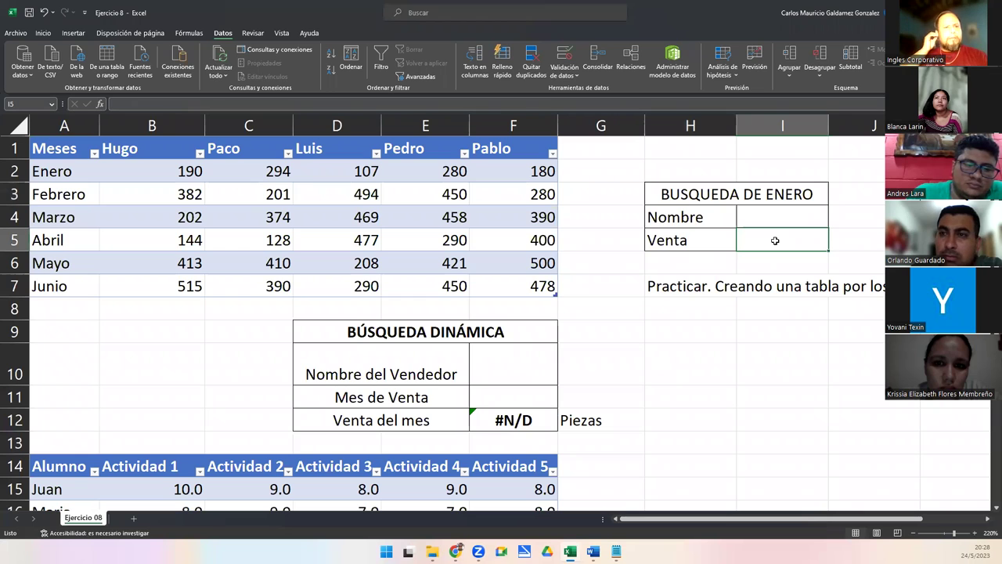
type("=")
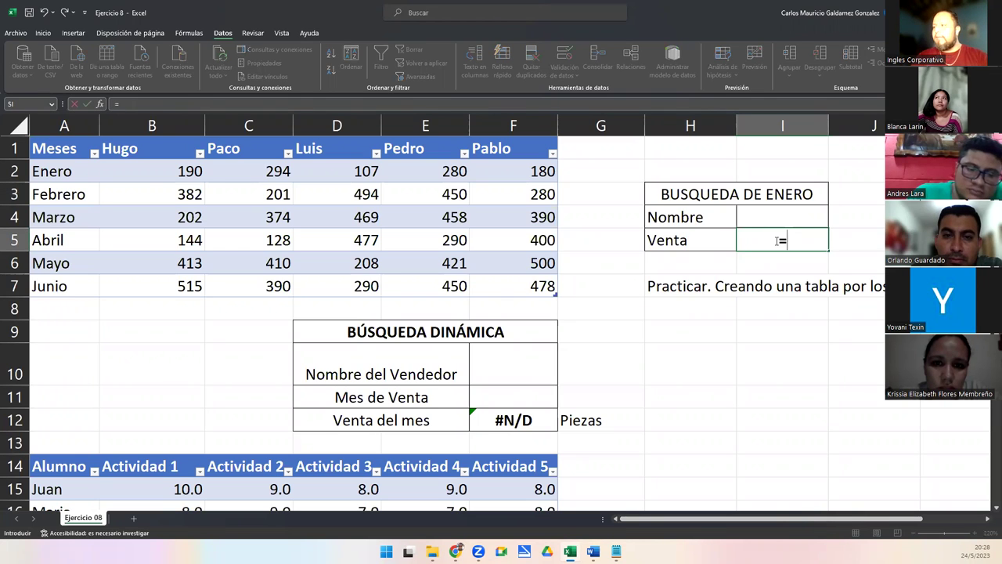
type("busca")
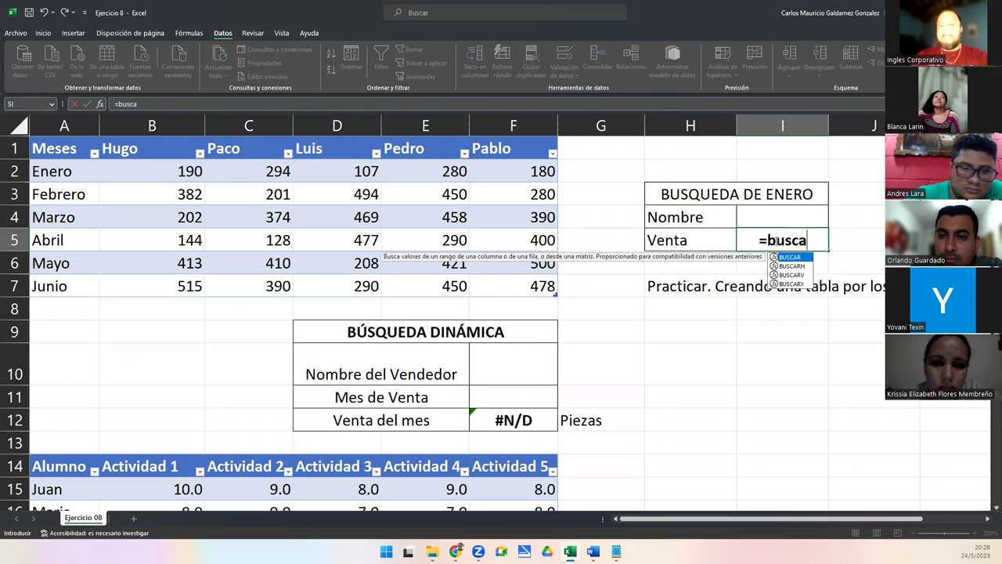
key("Down")
key("Tab")
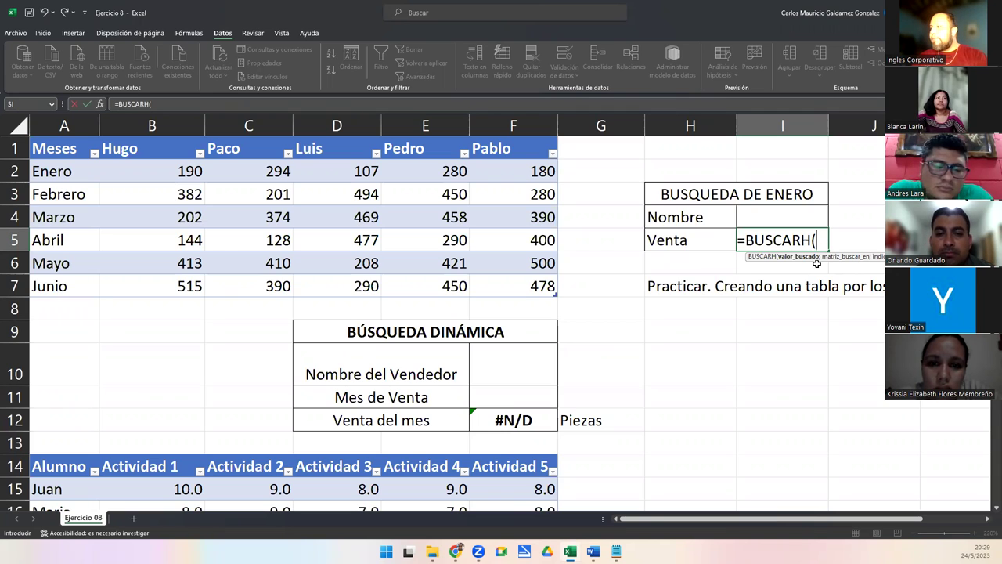
left_click(773, 214)
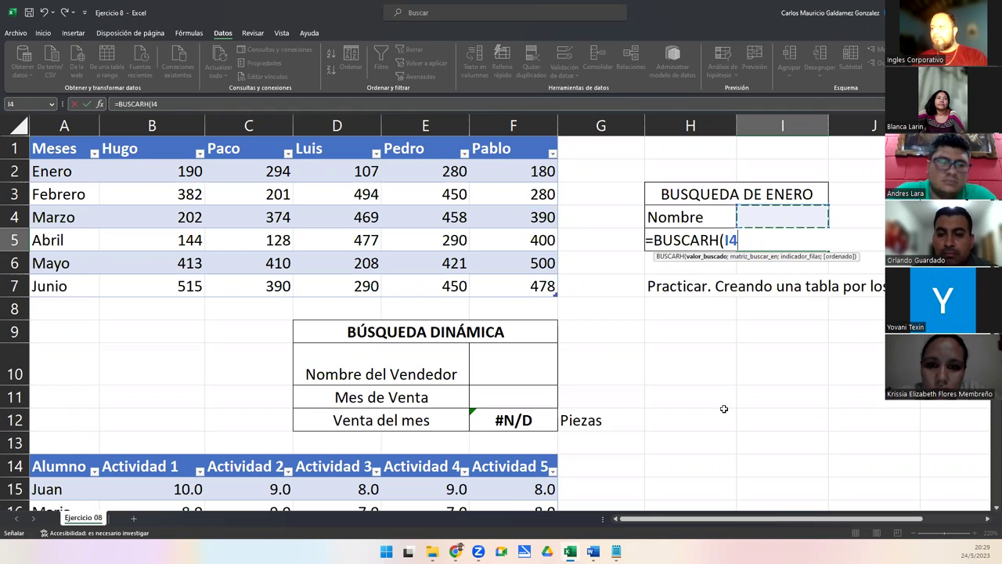
mouse_move(593, 551)
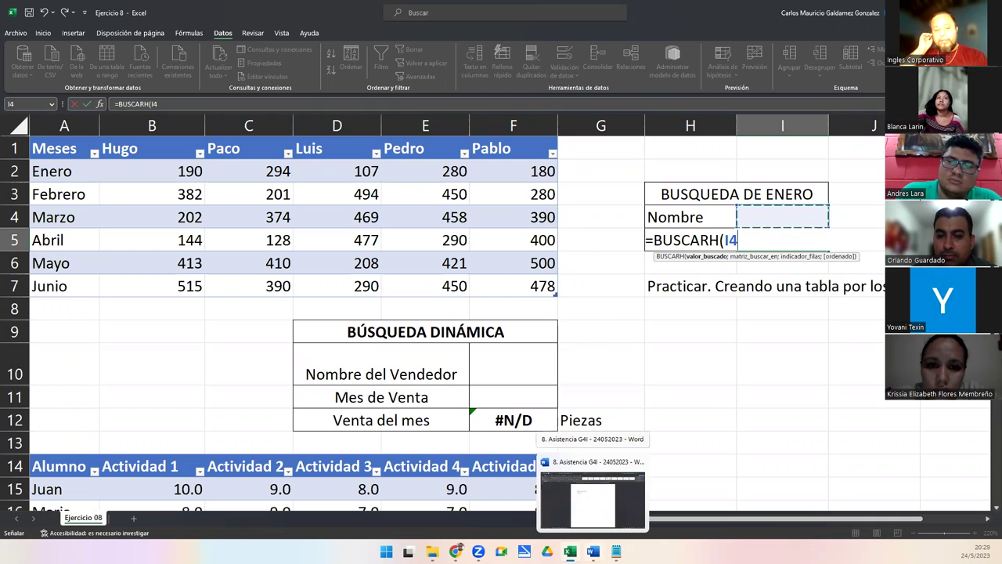
Add the seller columns B1:F7 of Tabla1 as the BUSCARH table array and 2 as the row index
type(";")
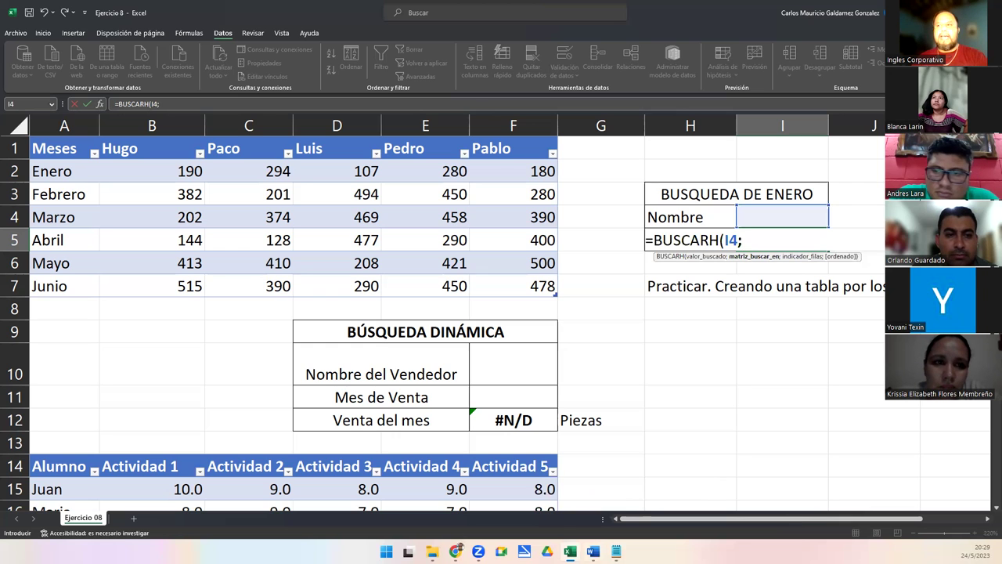
left_click(153, 149)
left_click_drag(153, 149, 518, 286)
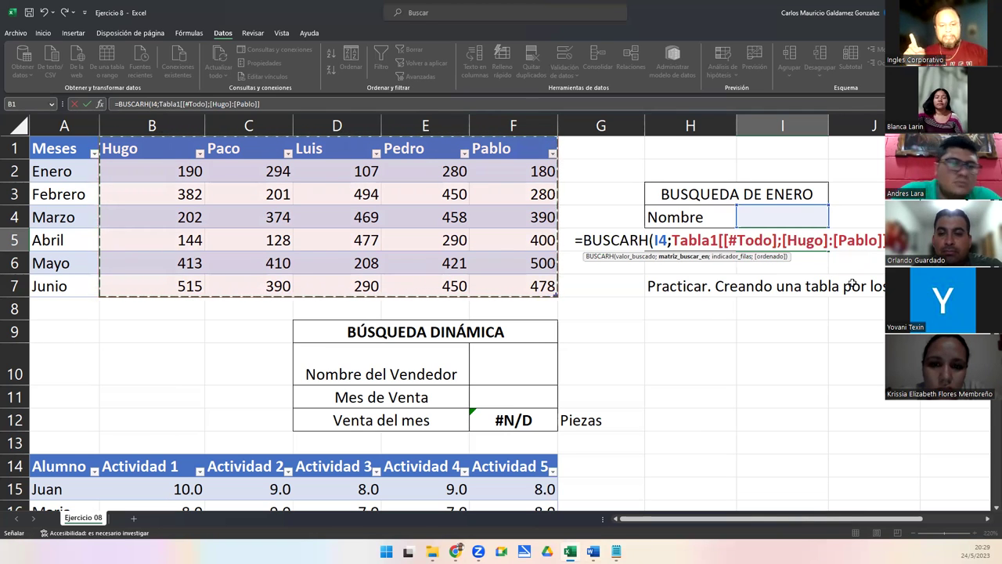
type(";2")
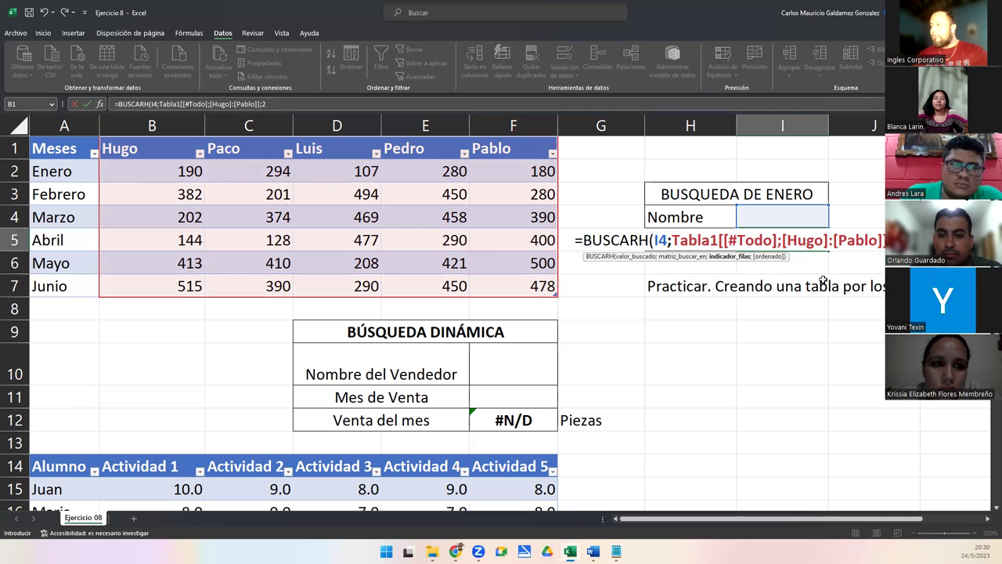
Set the last BUSCARH argument in I5 to FALSO for an exact match and enter the formula
type(";")
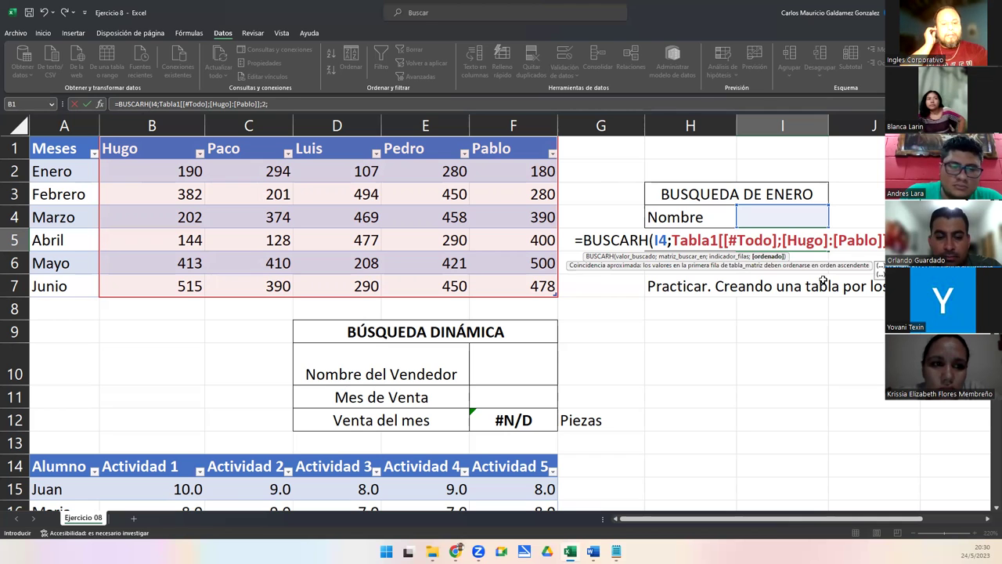
left_click(823, 274)
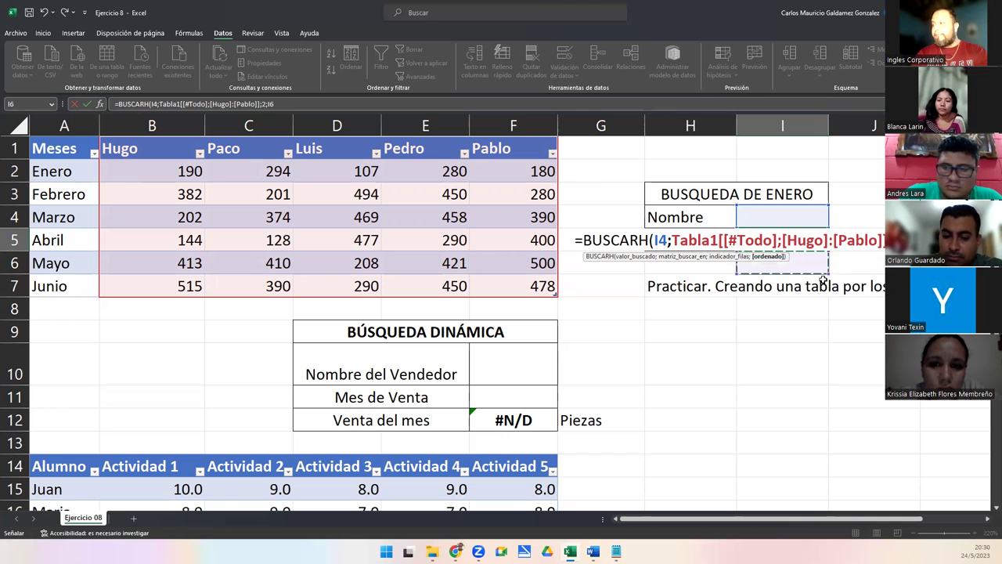
key("Tab")
key("Left")
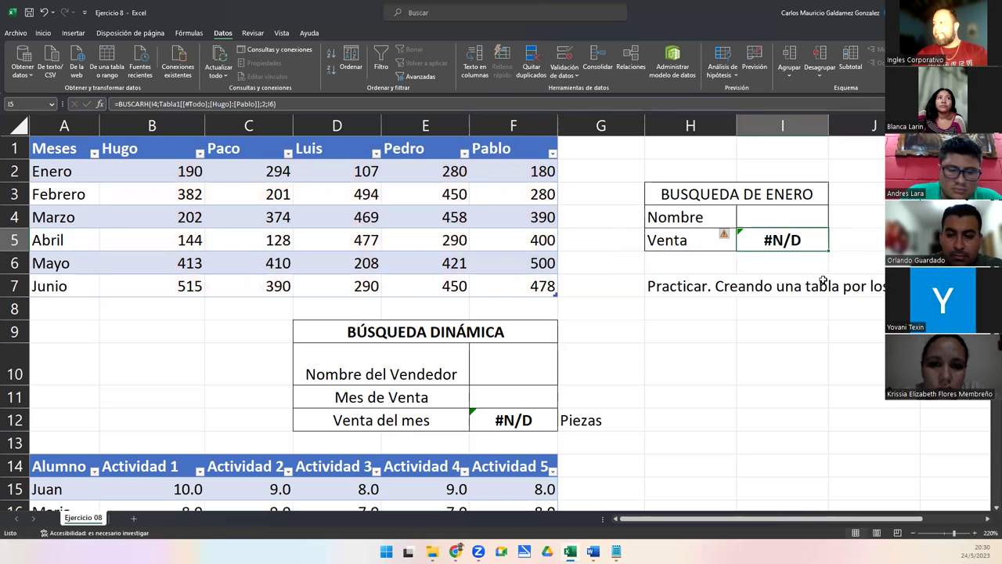
key("F2")
key("BackSpace")
key("BackSpace")
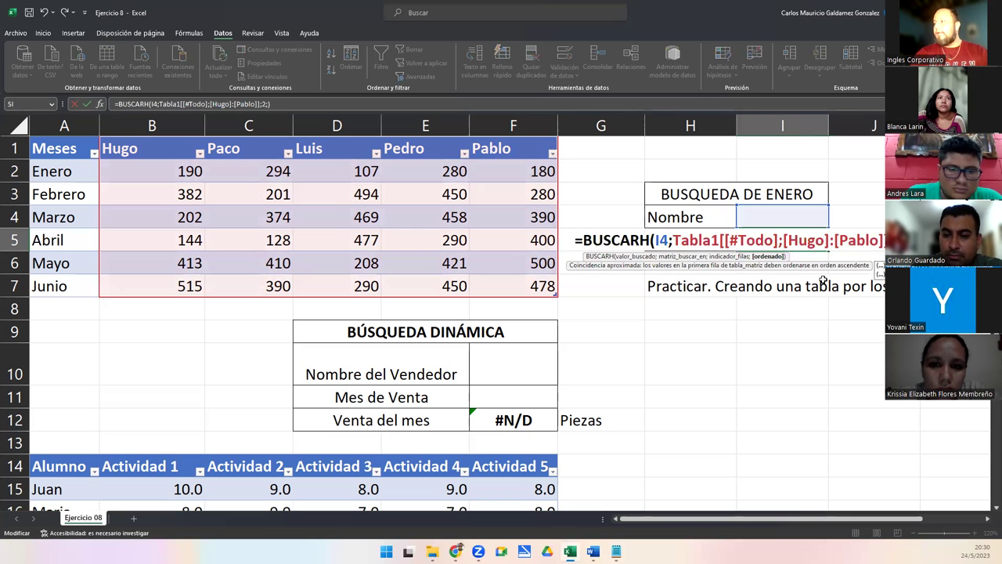
key("Down")
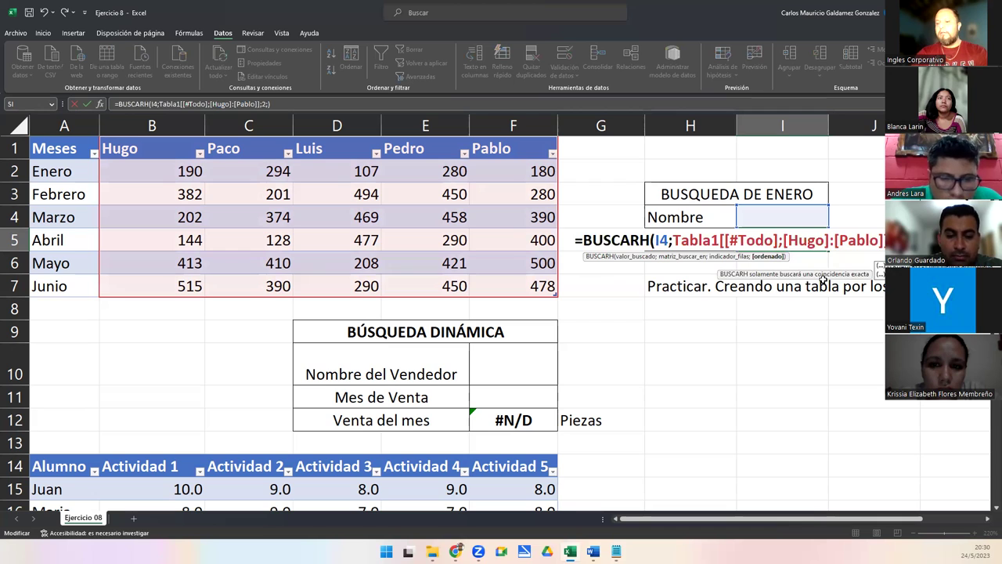
key("Tab")
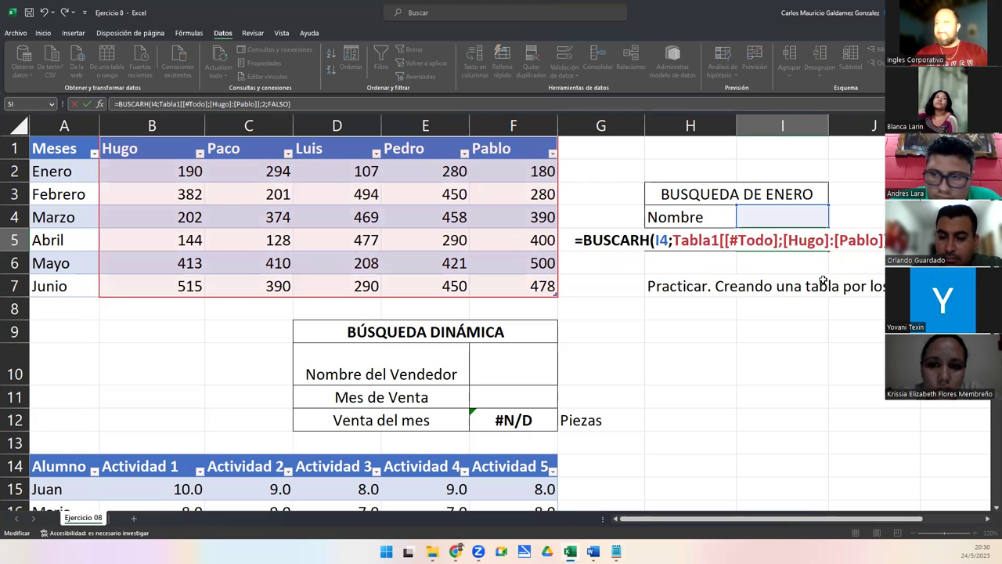
key("Return")
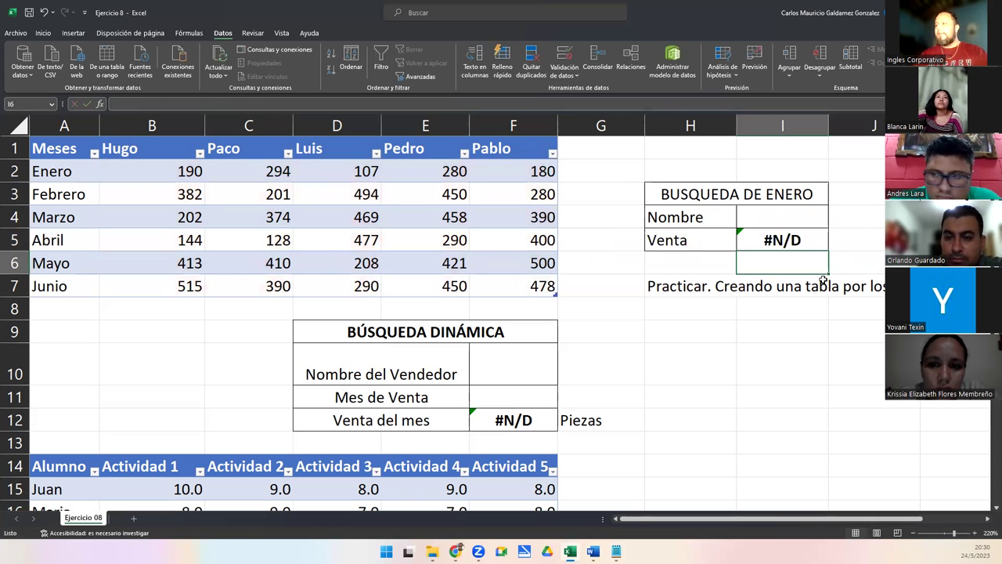
Test the January lookup by choosing the sellers from B1, C1, D1 and E1 in turn in the Nombre dropdown I4
left_click(775, 239)
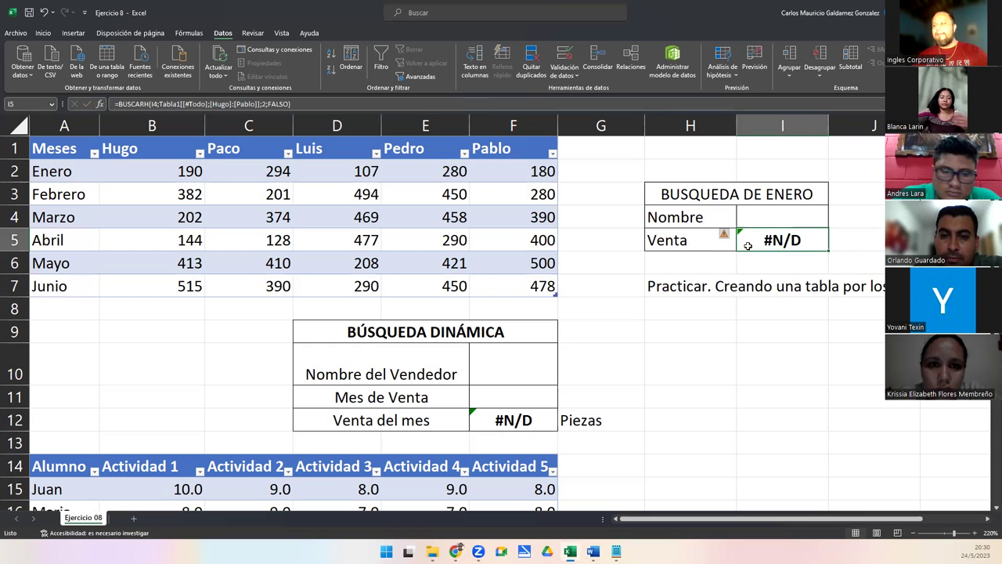
left_click(781, 217)
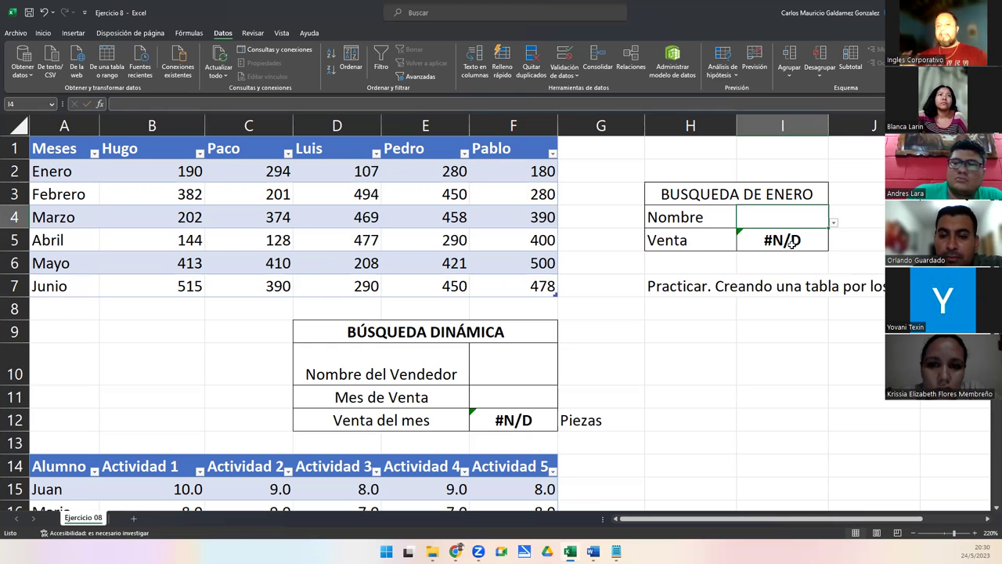
left_click(834, 223)
left_click(719, 237)
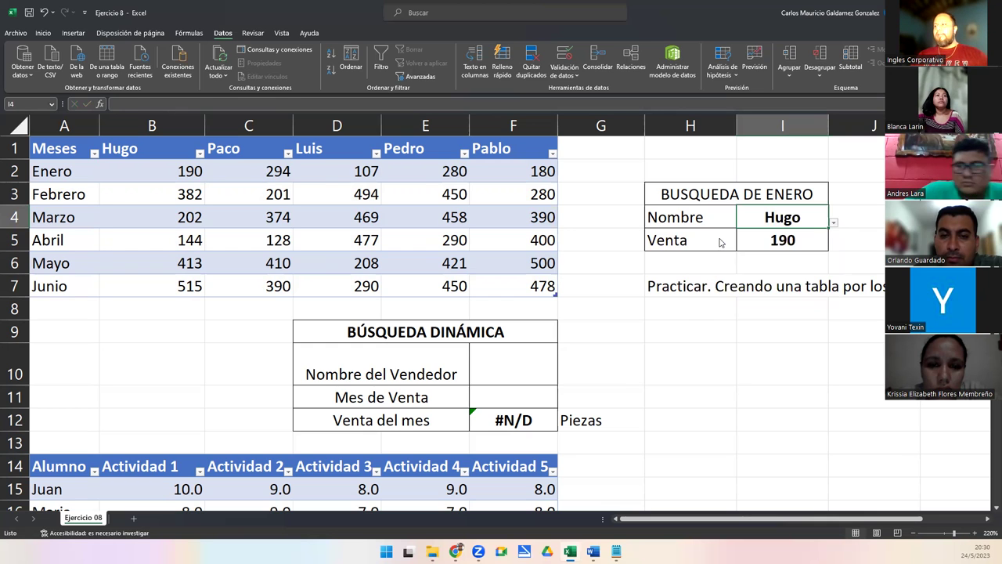
left_click(185, 171)
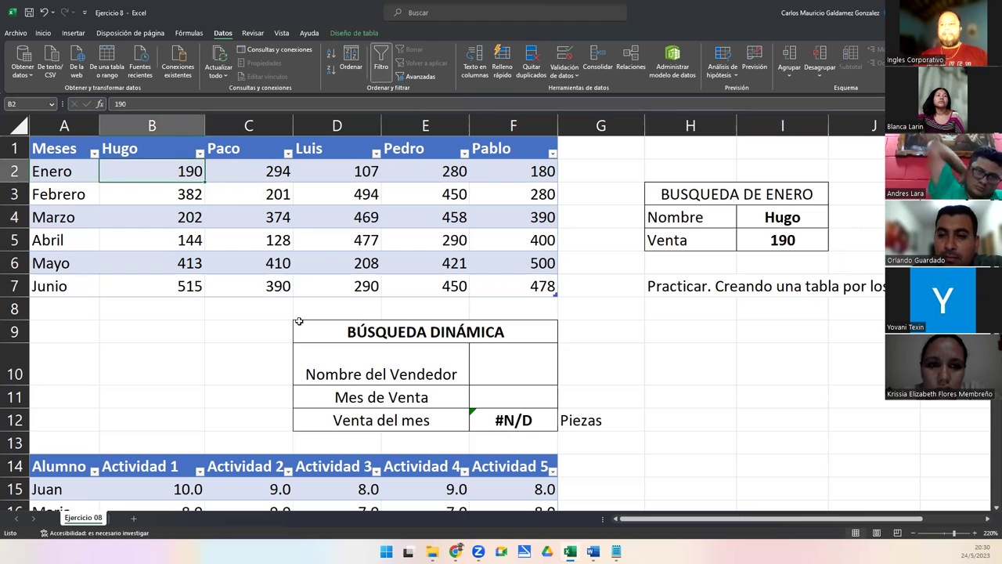
left_click(793, 223)
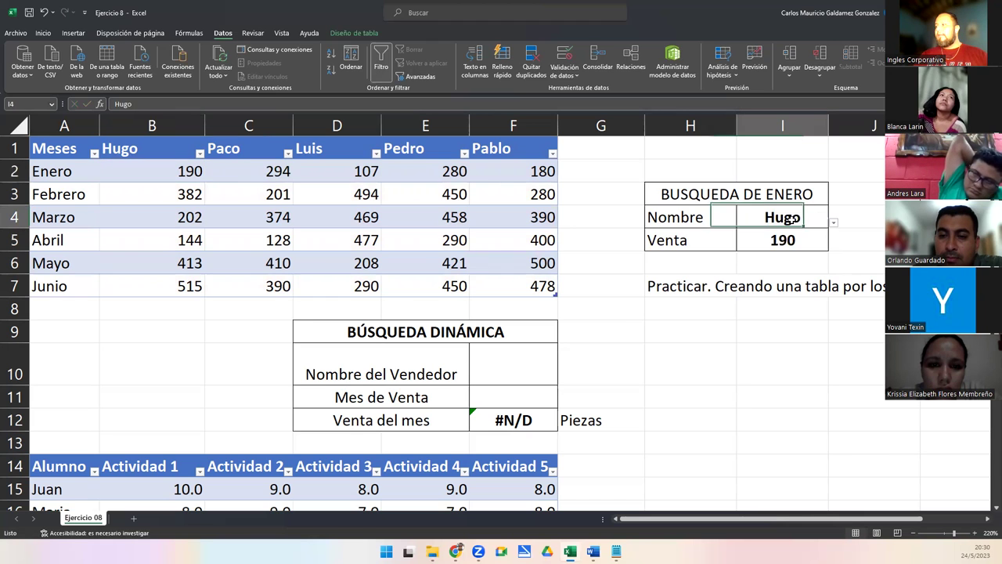
left_click(832, 224)
left_click(774, 252)
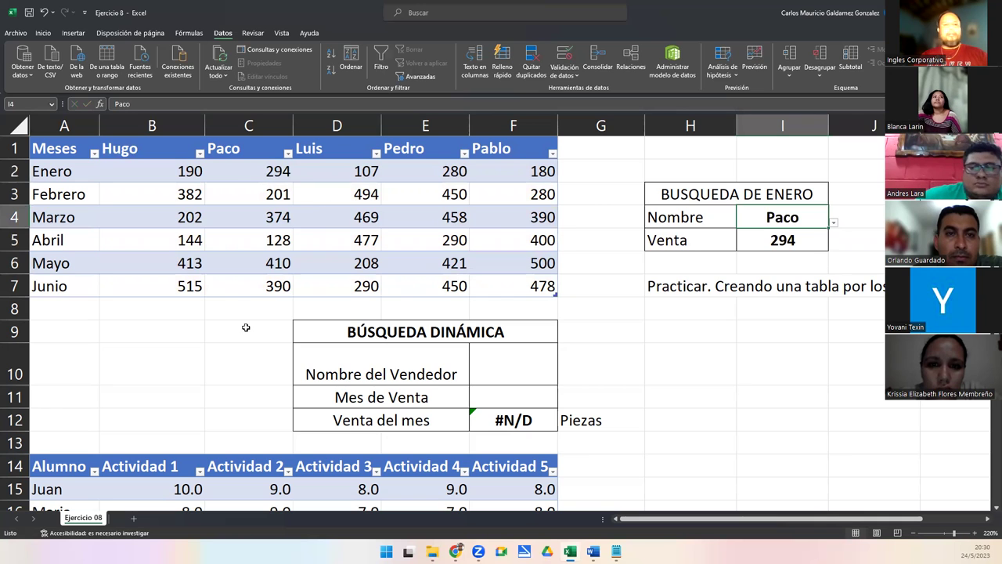
left_click(835, 224)
left_click(789, 264)
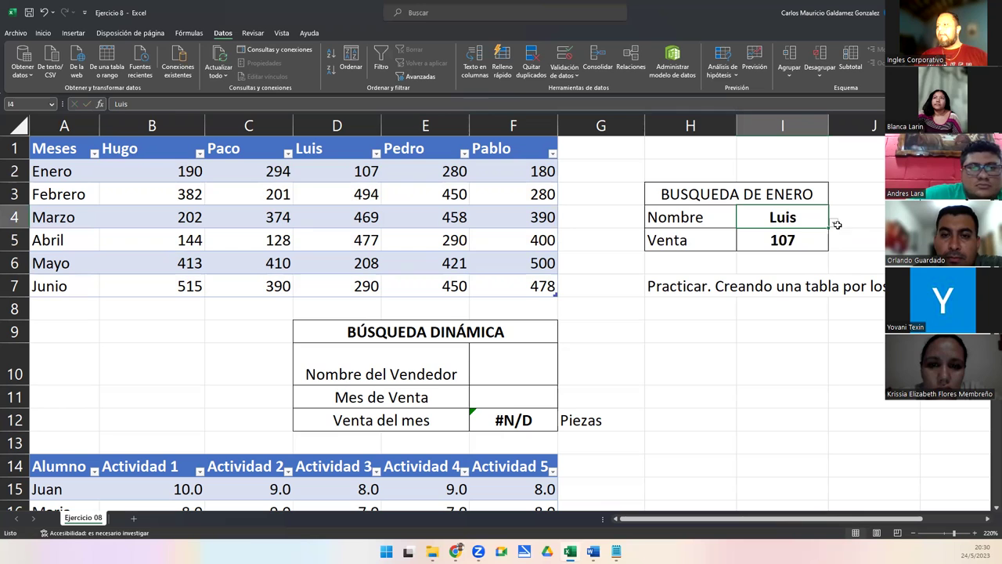
left_click(833, 224)
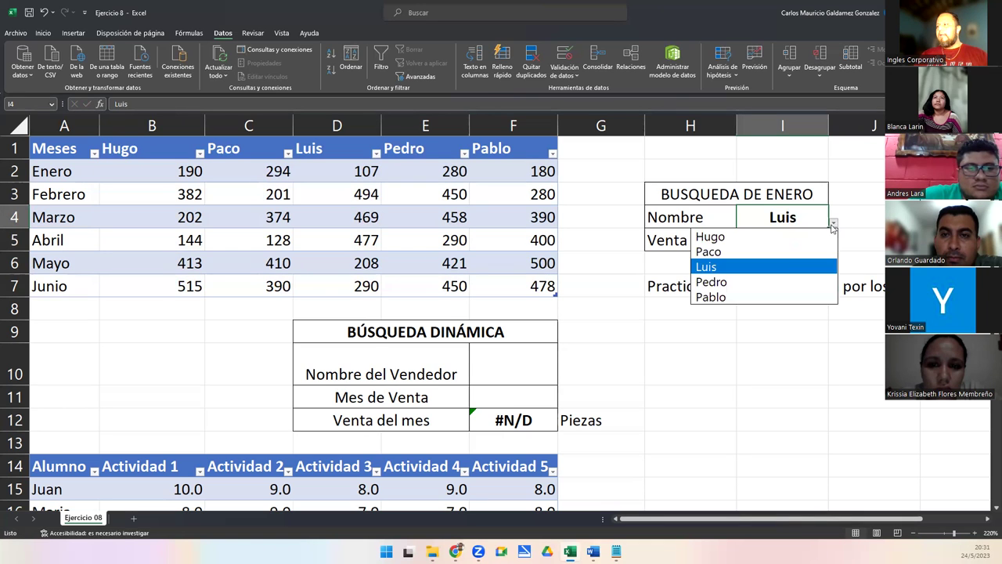
left_click(778, 282)
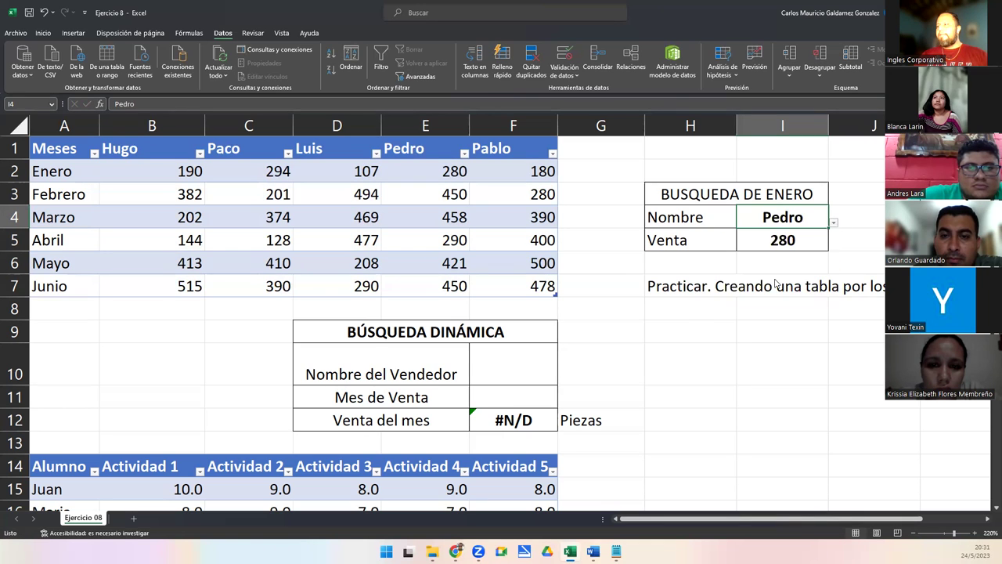
Open the Venta formula in I5 to review its BUSCARH arguments and close it without changes
double_click(783, 240)
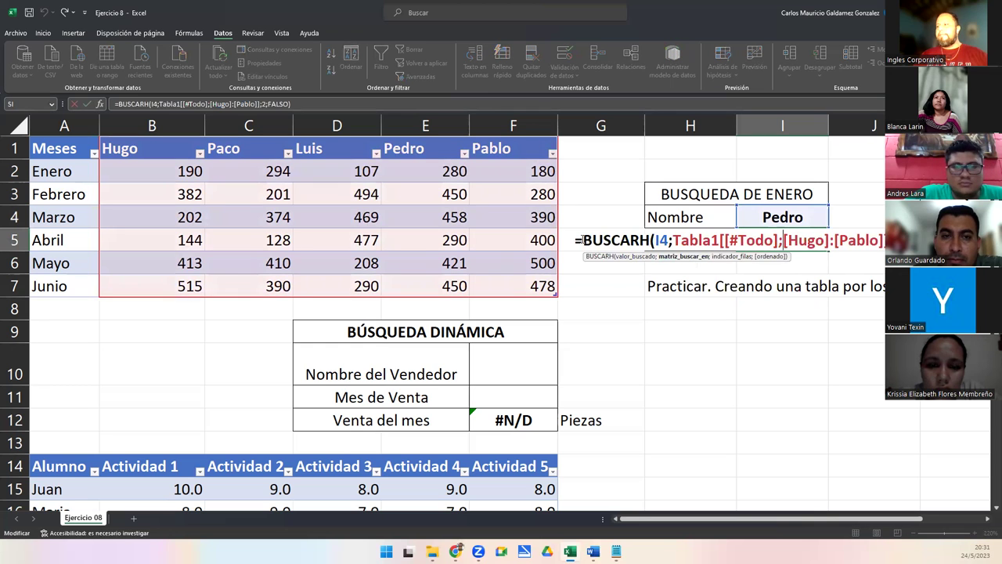
key("Home")
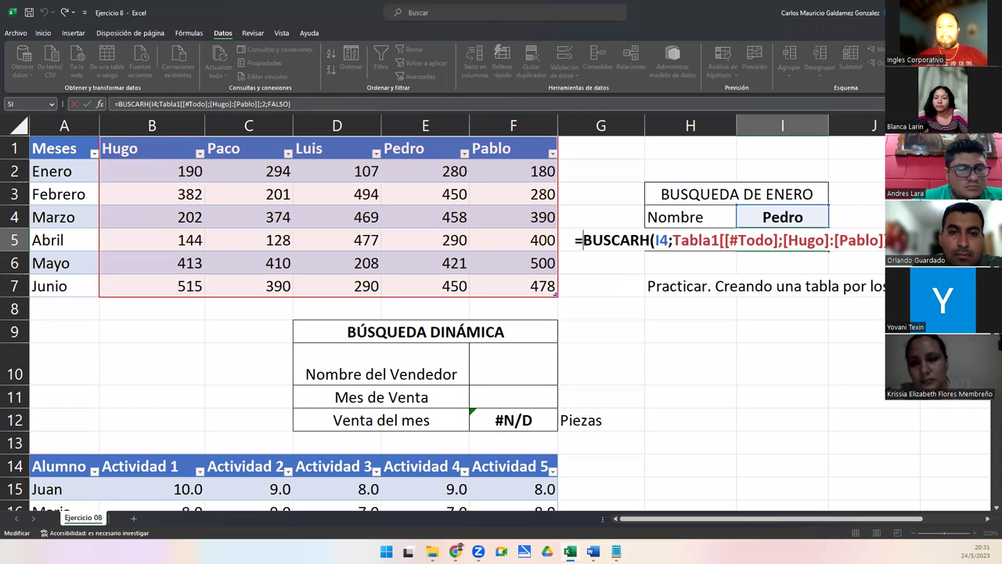
key("alt+Tab")
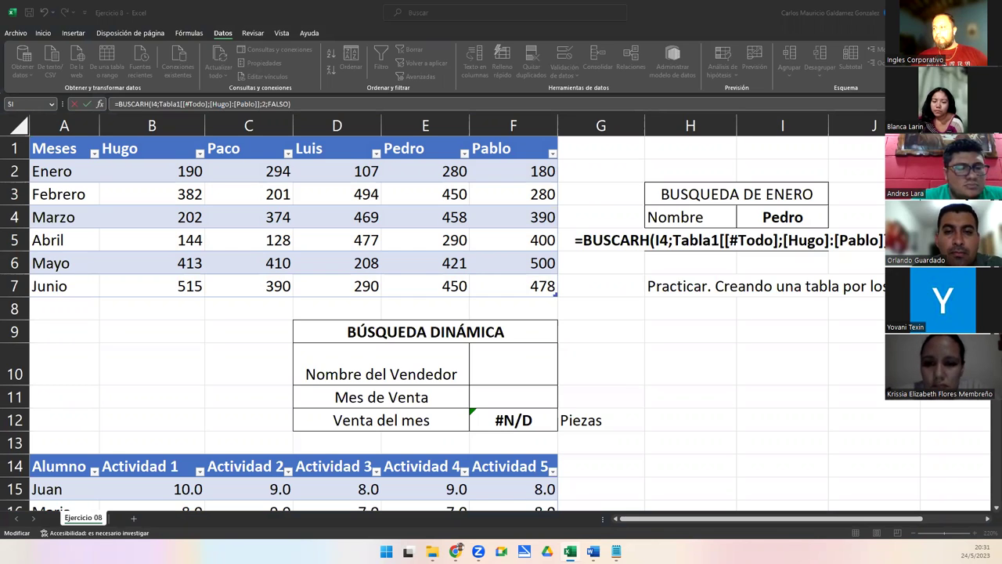
left_click(580, 244)
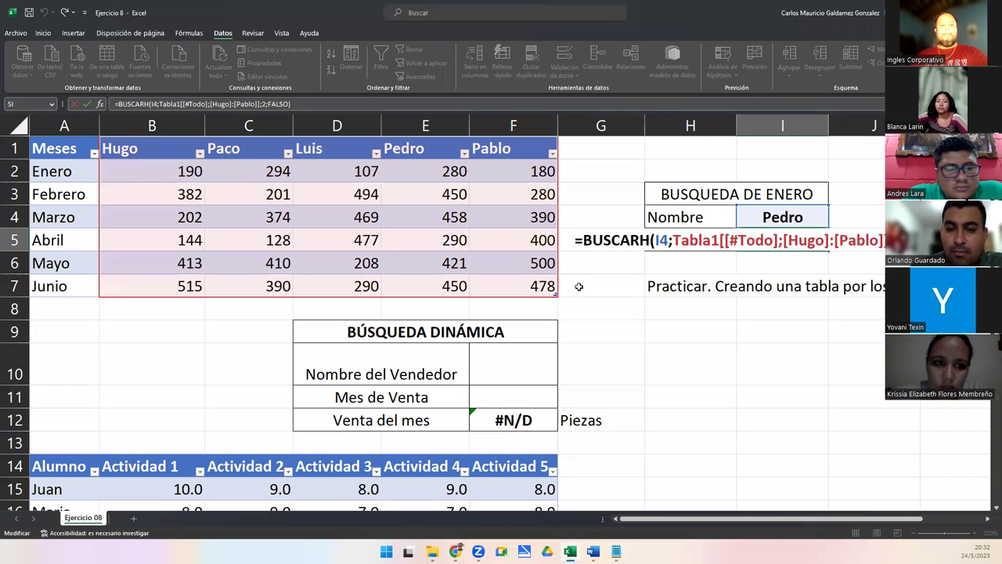
key("Tab")
key("Tab")
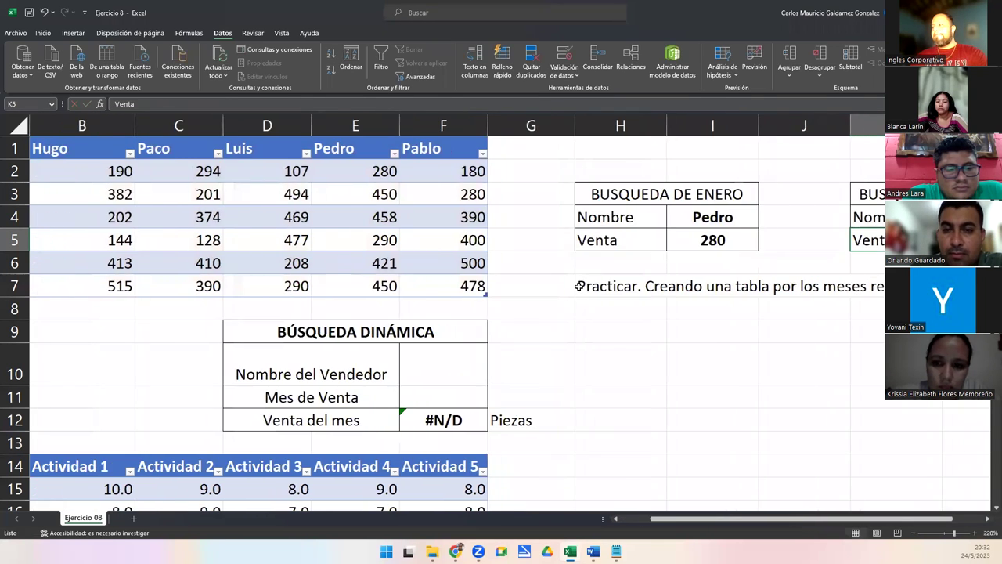
key("Tab")
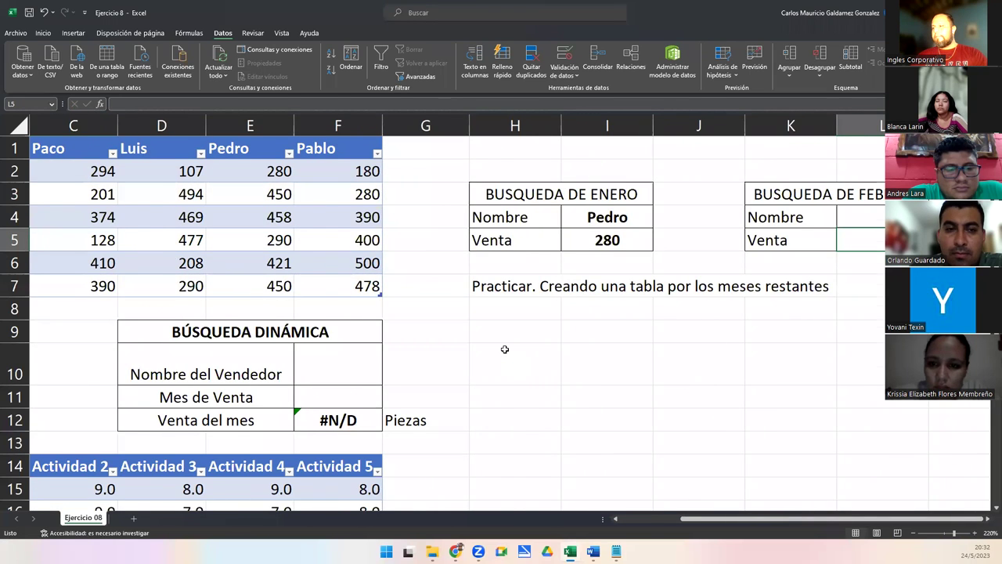
Try to widen column C of the monthly sales table slightly
scroll(505, 354, "down", 1)
left_click_drag(668, 523, 636, 524)
left_click_drag(191, 125, 191, 126)
left_click_drag(273, 125, 288, 126)
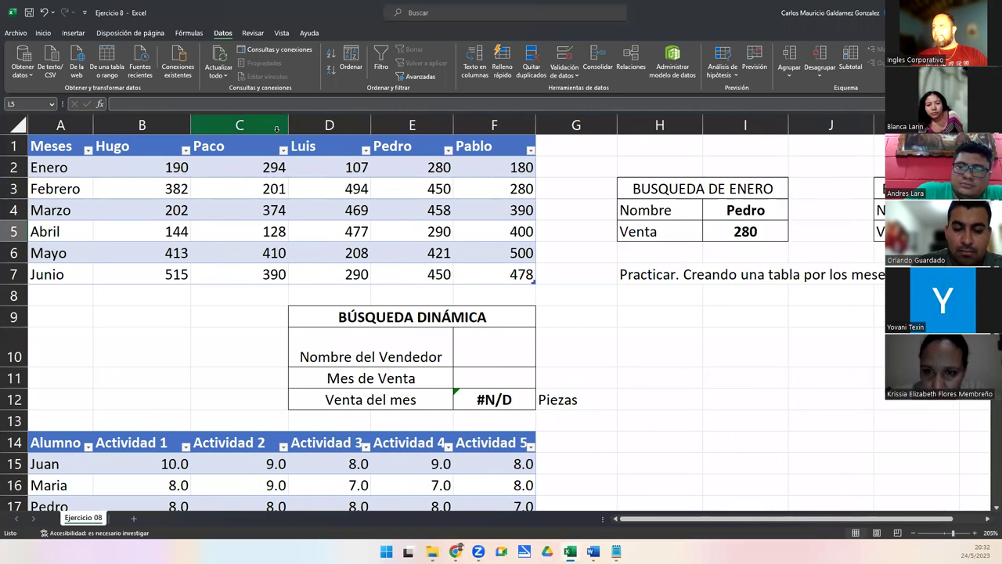
Compare the empty BUSQUEDA DE FEBRERO block with the completed BUSQUEDA DE ENERO block and the monthly sales table
left_click_drag(658, 522, 677, 521)
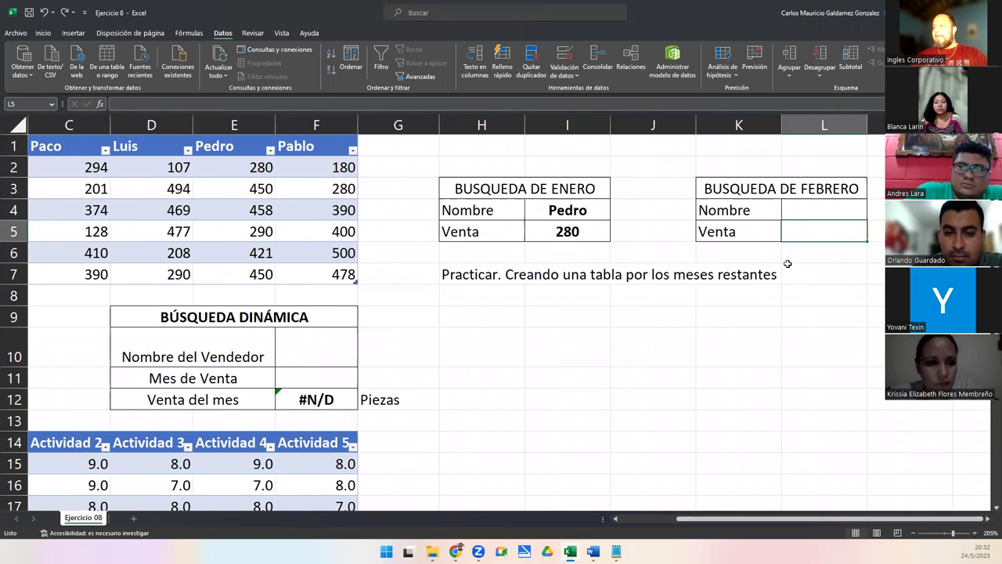
left_click(808, 192)
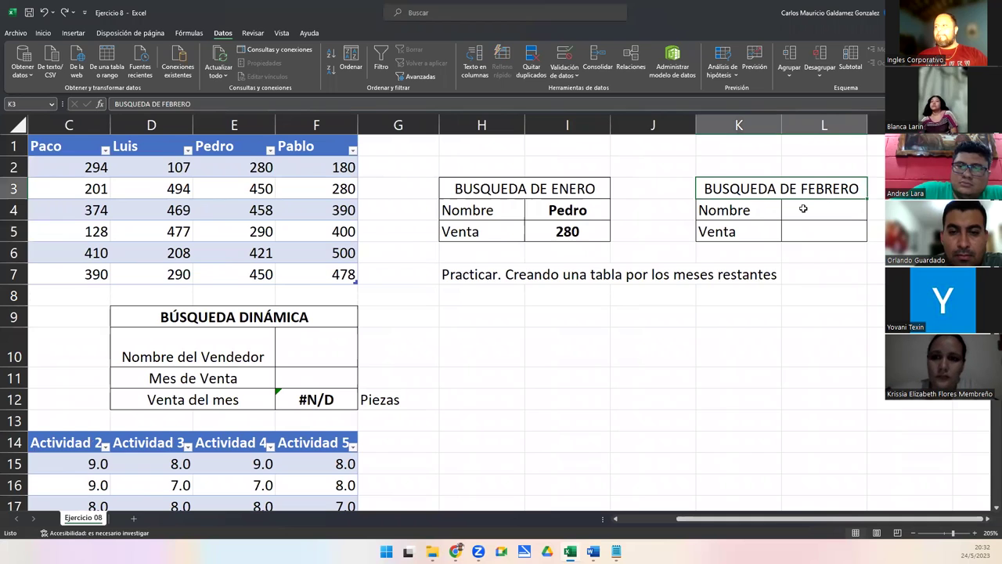
left_click(801, 208)
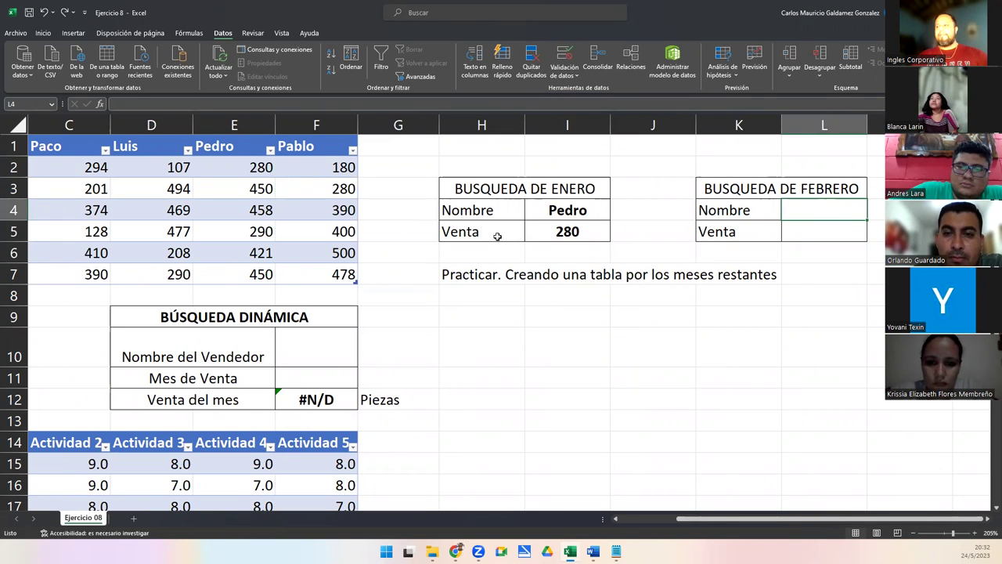
left_click(532, 209)
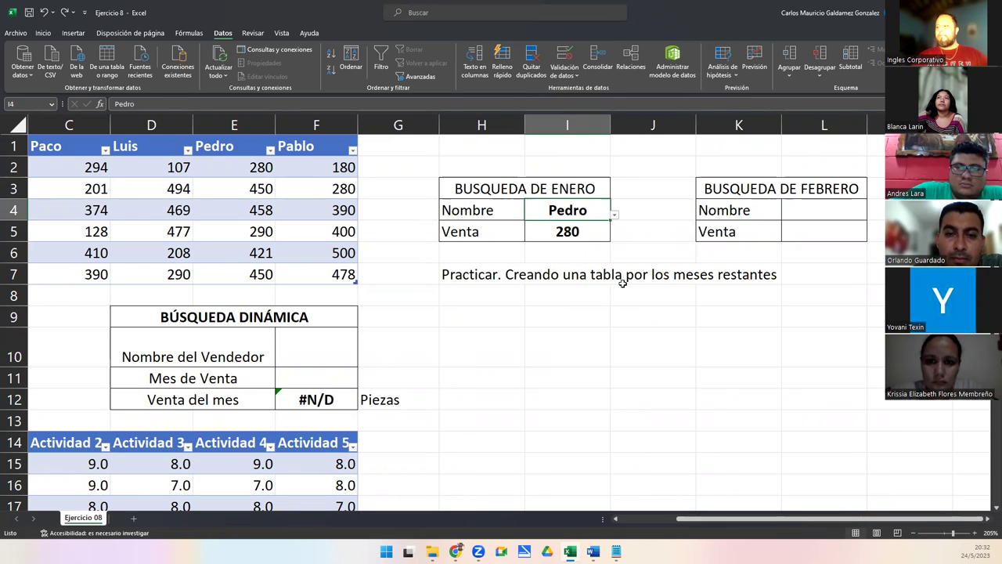
left_click(627, 519)
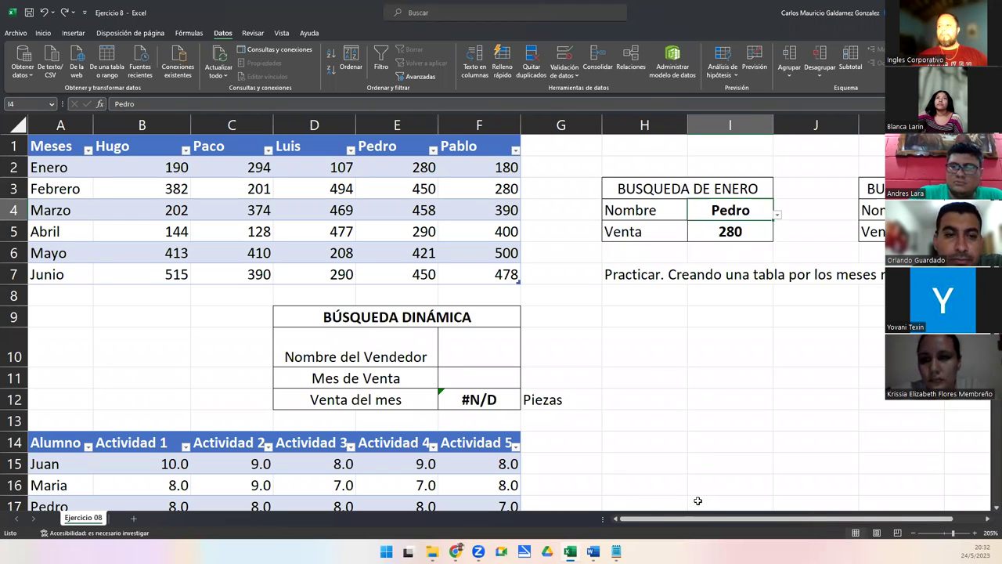
left_click(635, 318)
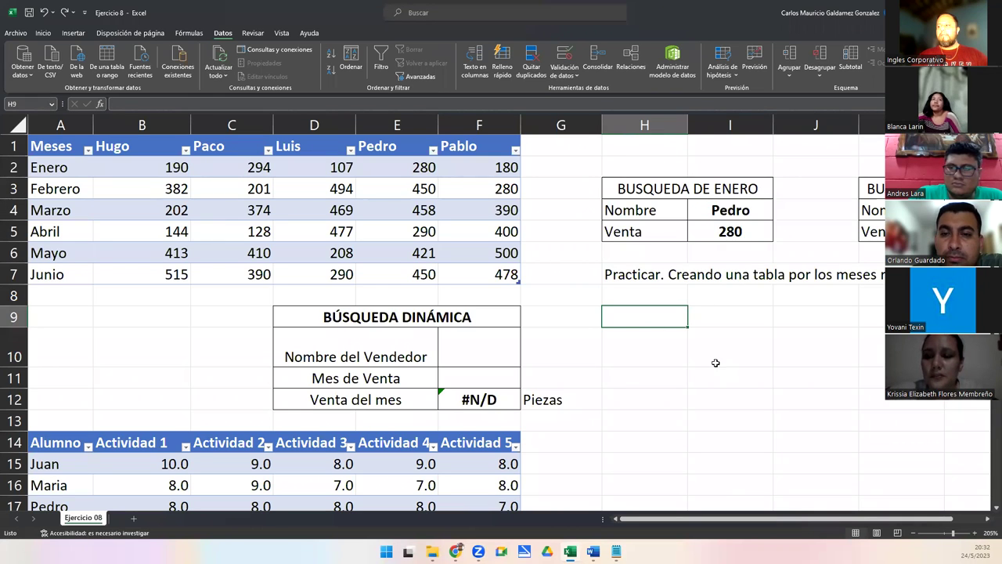
Examine the BÚSQUEDA DINÁMICA table's seller, month and monthly sale cells
left_click(374, 319)
left_click(396, 352)
left_click(512, 347)
left_click(509, 374)
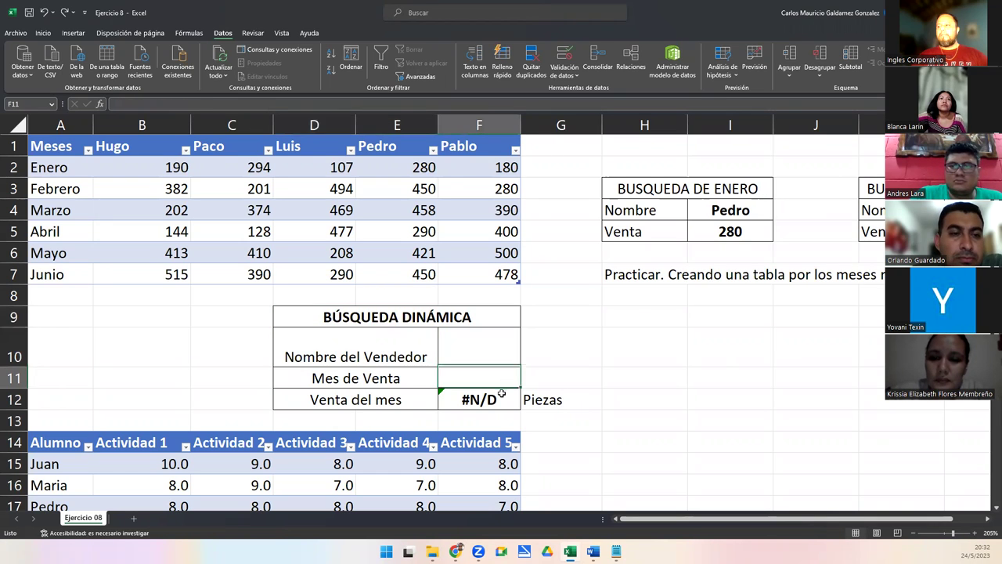
left_click(508, 397)
left_click(535, 400)
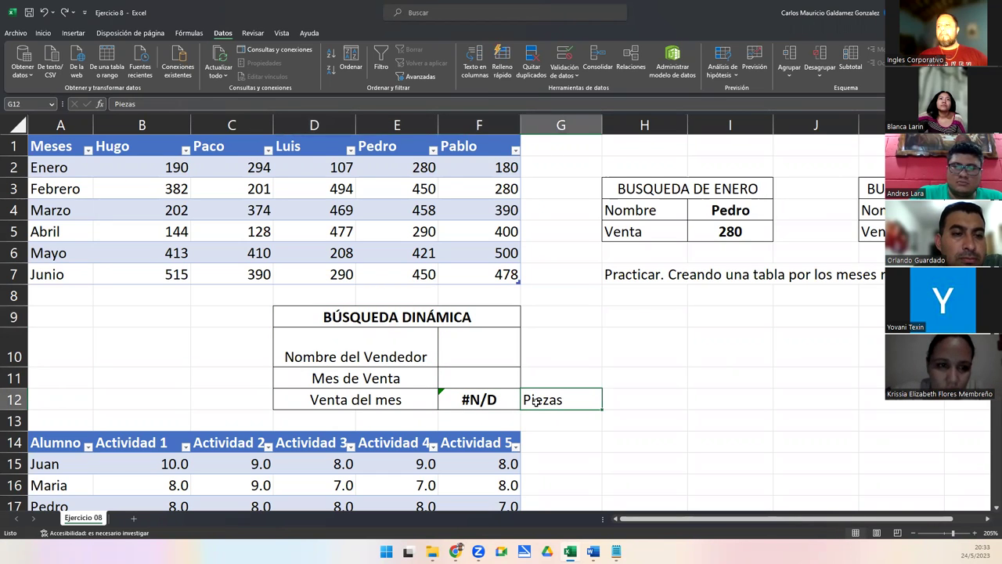
left_click(484, 371)
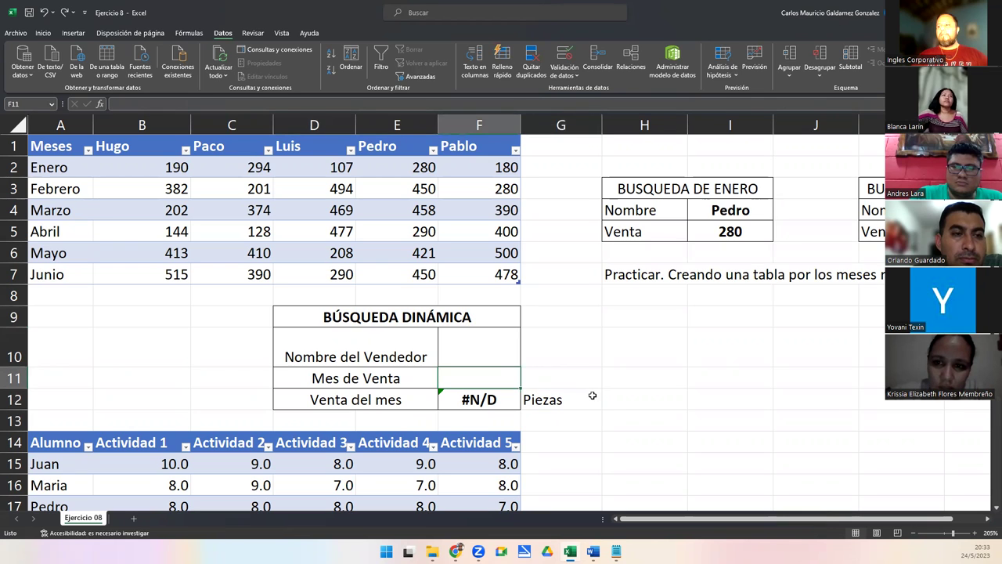
left_click(570, 313)
left_click(564, 351)
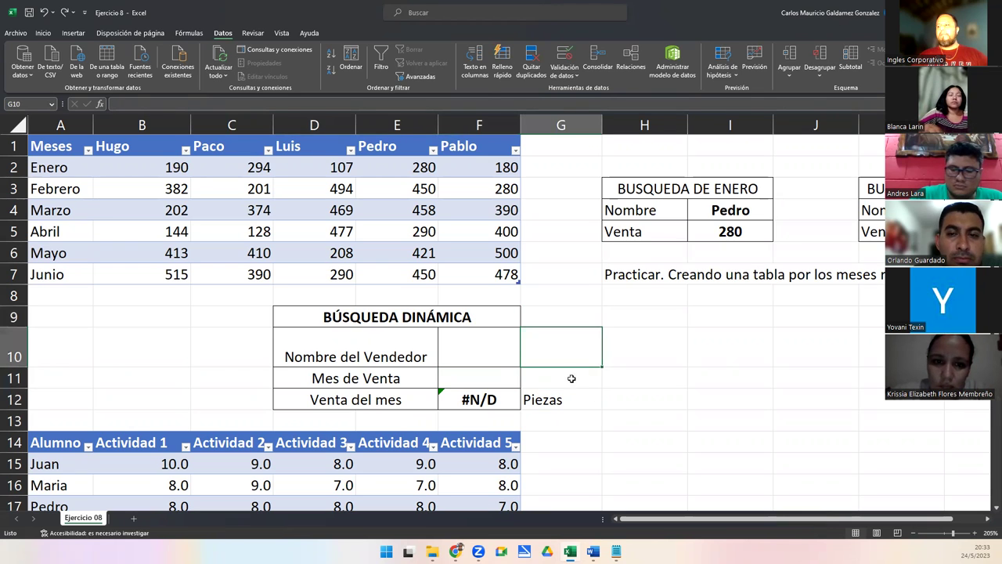
left_click(571, 378)
left_click(625, 330)
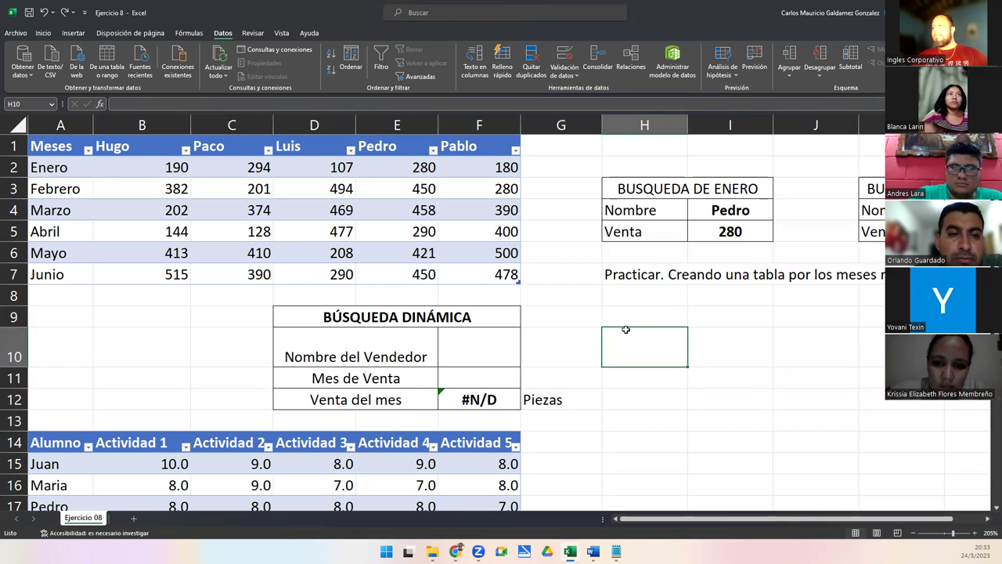
Copy the January Nombre dropdown cell I4 into L4 of the BUSQUEDA DE FEBRERO block
left_click(754, 208)
key("ctrl+c")
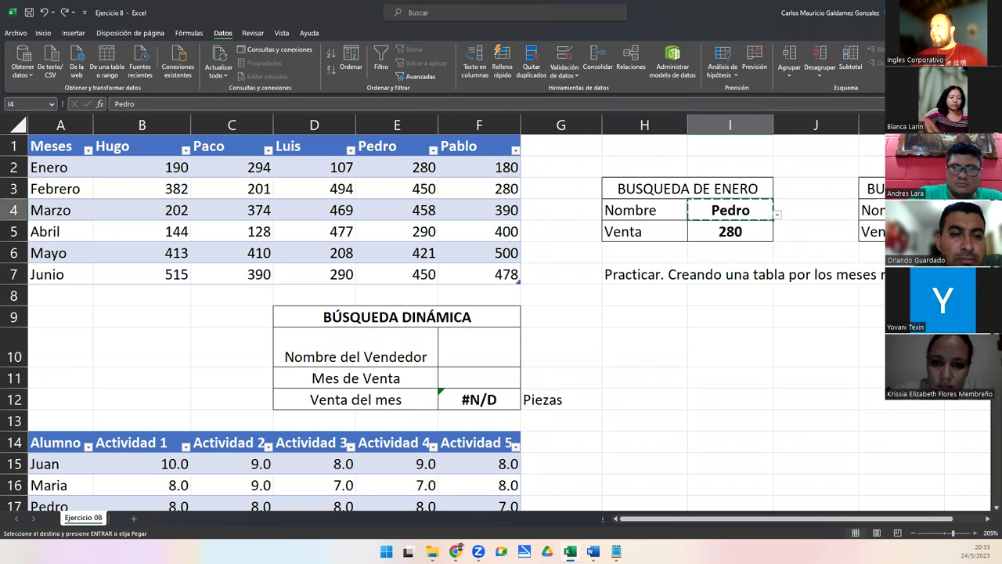
key("Right")
key("Right")
key("Right")
key("ctrl+v")
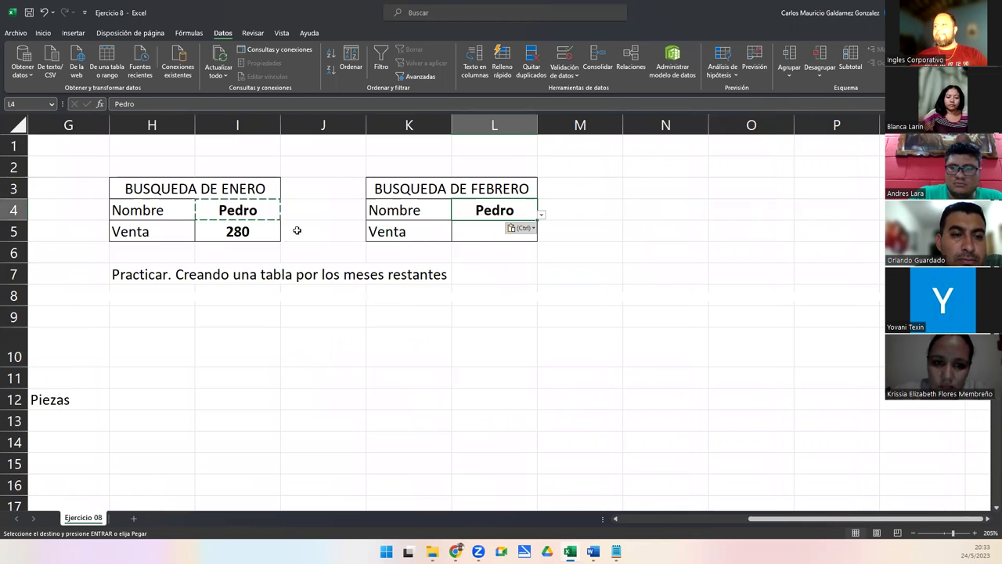
Copy the January Venta formula from I5 into the February Venta cell L5
left_click(250, 229)
key("ctrl+c")
left_click(476, 233)
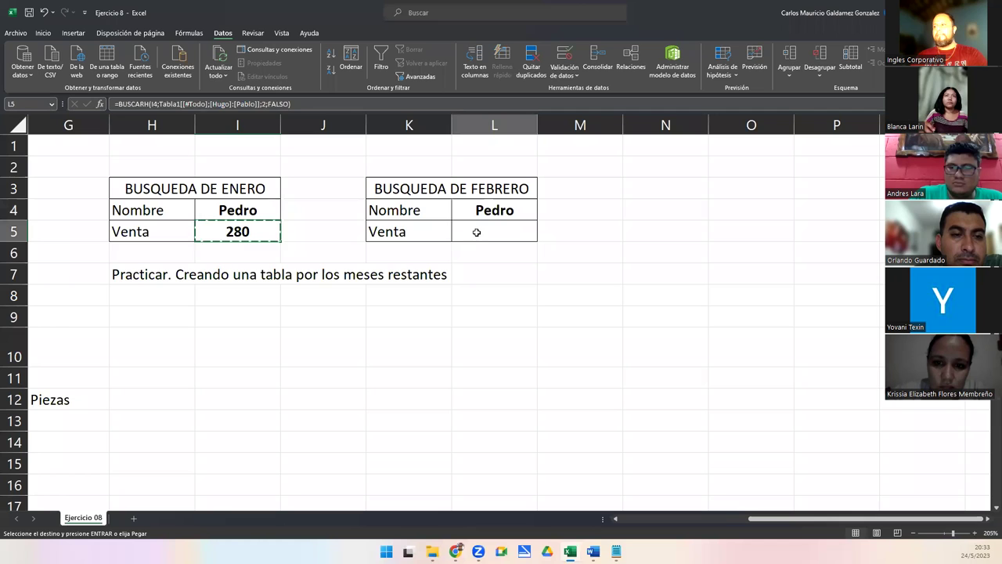
key("ctrl+v")
Set the row index argument of the BUSCARH formula in L5 to 3 and enter it
double_click(511, 235)
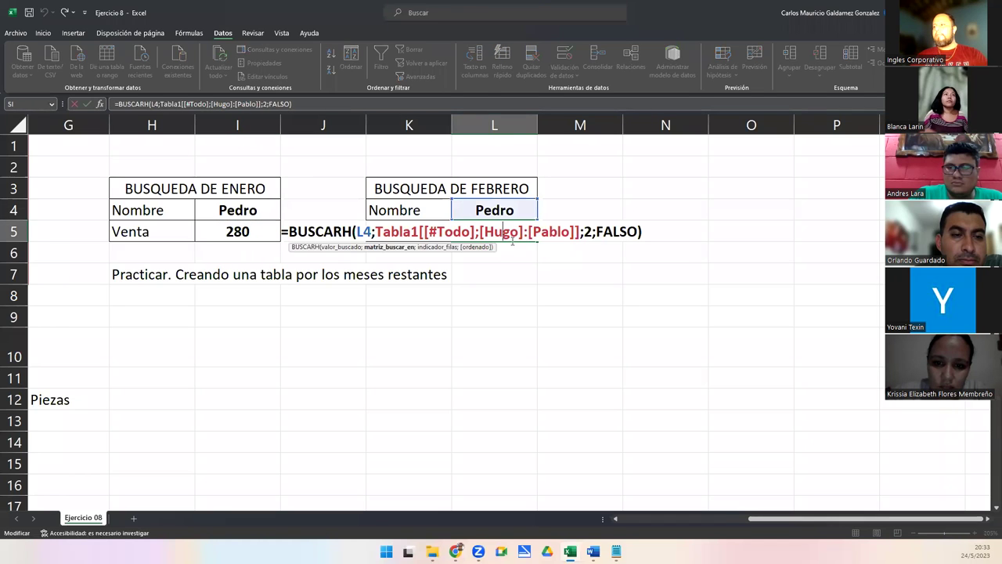
left_click(586, 231)
key("Delete")
type("3")
key("Return")
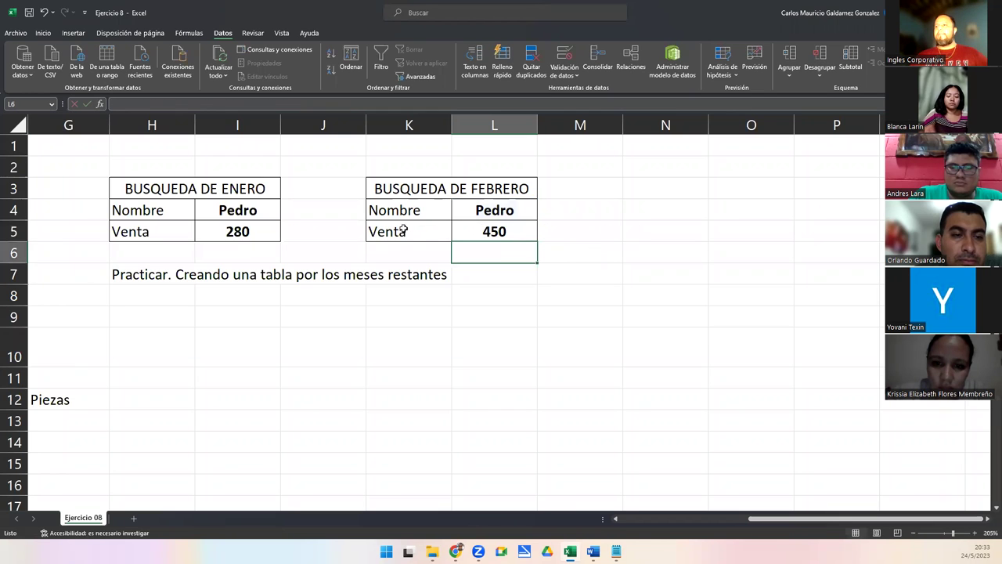
Choose the seller from C1 in the February Nombre dropdown L4
left_click(695, 517)
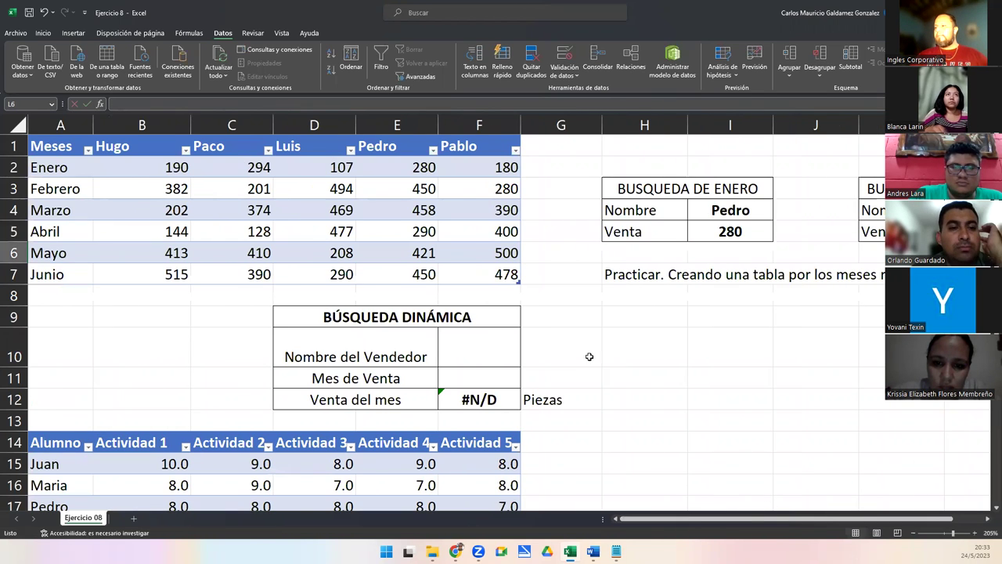
scroll(589, 356, "down", 1)
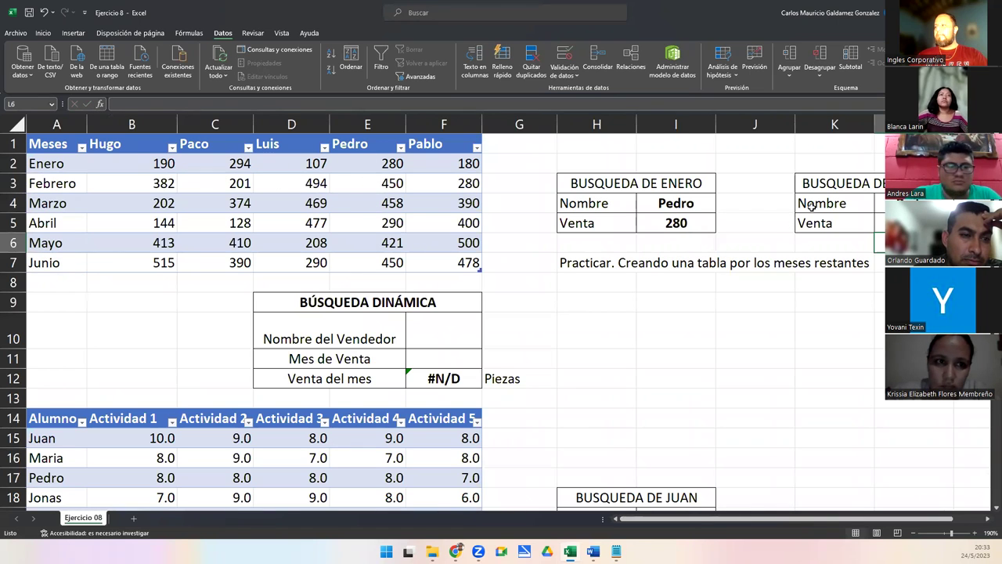
key("Up")
key("Up")
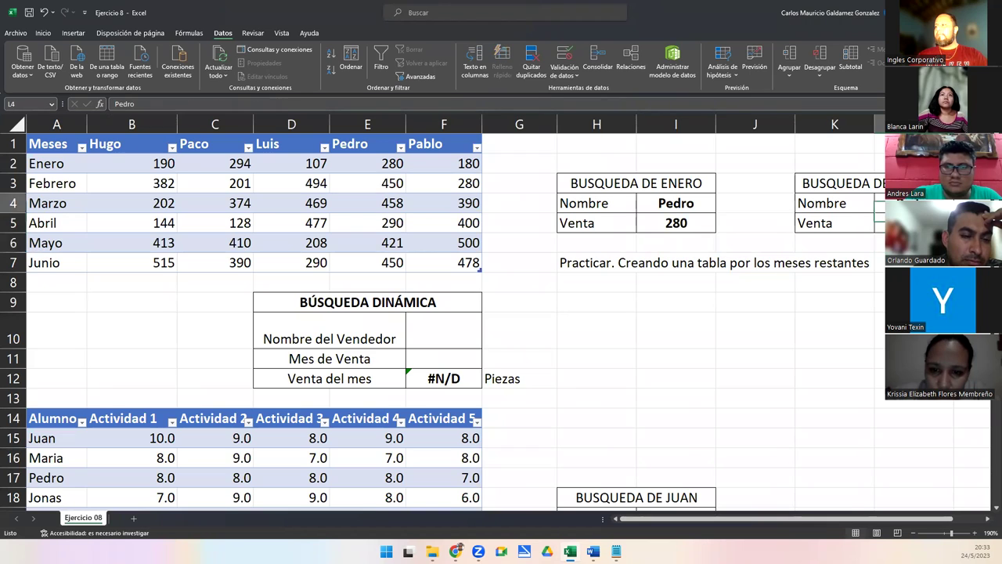
key("alt+Down")
left_click(879, 233)
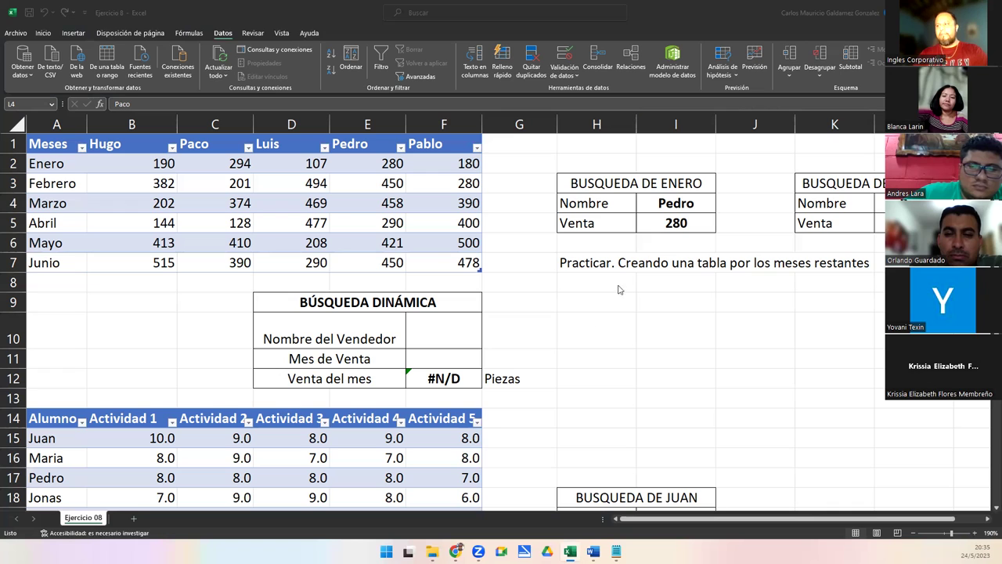
Review the BUSCARH arguments of the January Venta formula in I5 and leave the formula unchanged
left_click(660, 224)
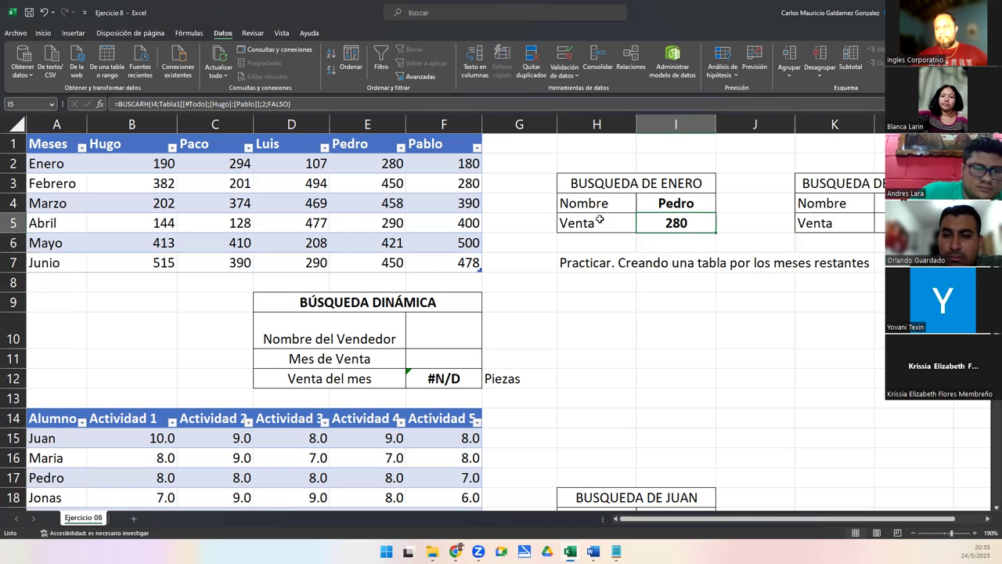
double_click(655, 222)
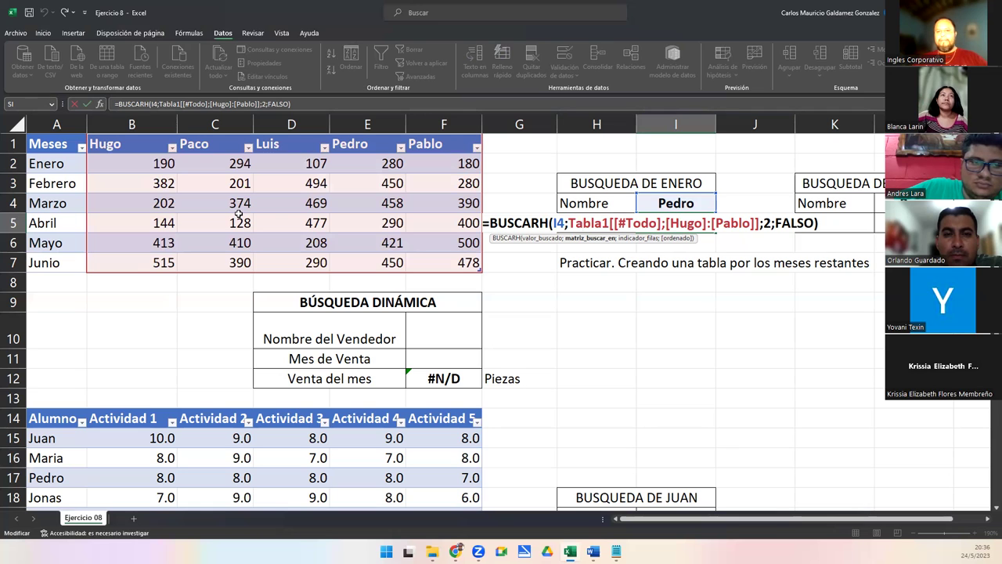
left_click(707, 224)
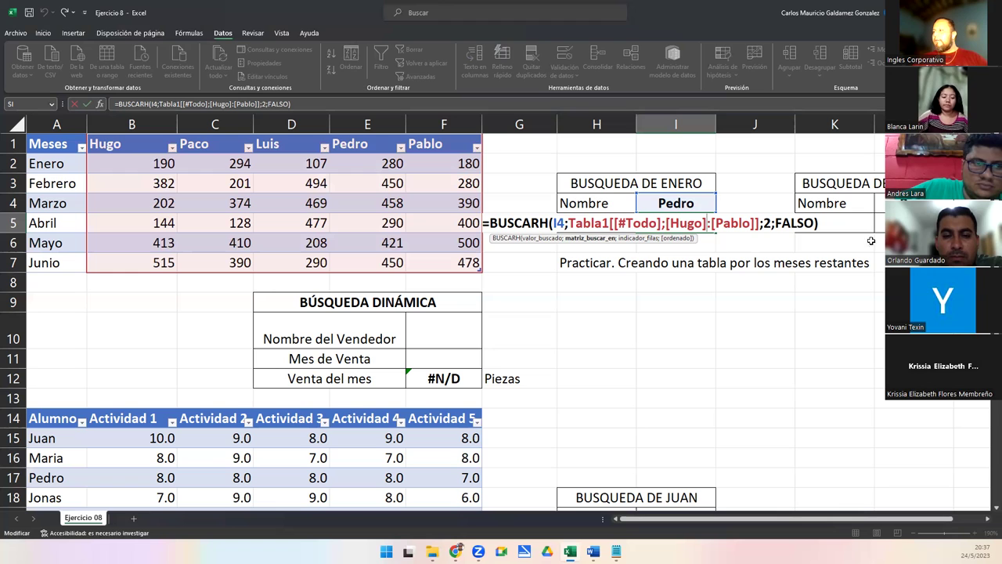
key("ctrl+Return")
Inspect the February Venta formula in L5 and close it without changes
double_click(912, 223)
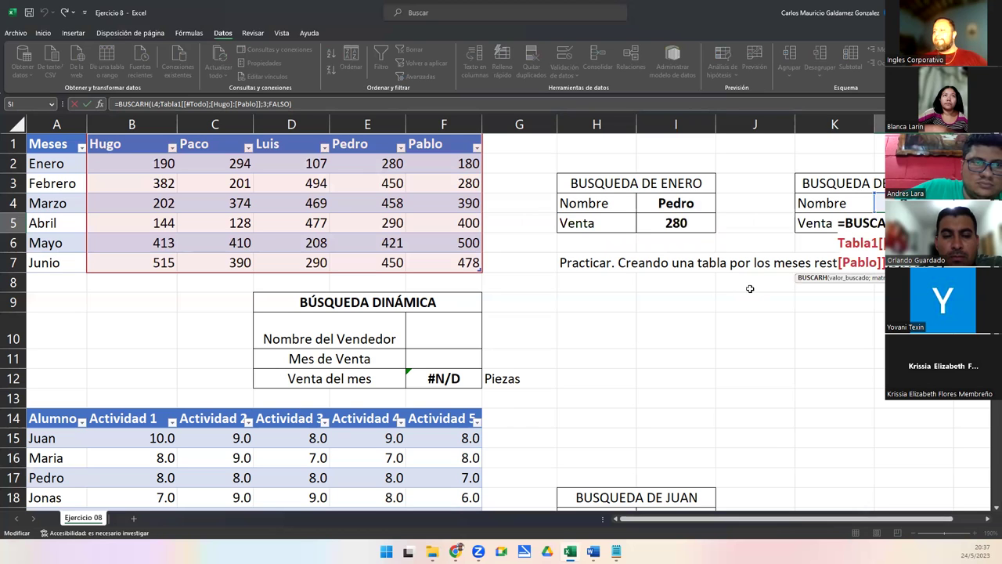
left_click(853, 245)
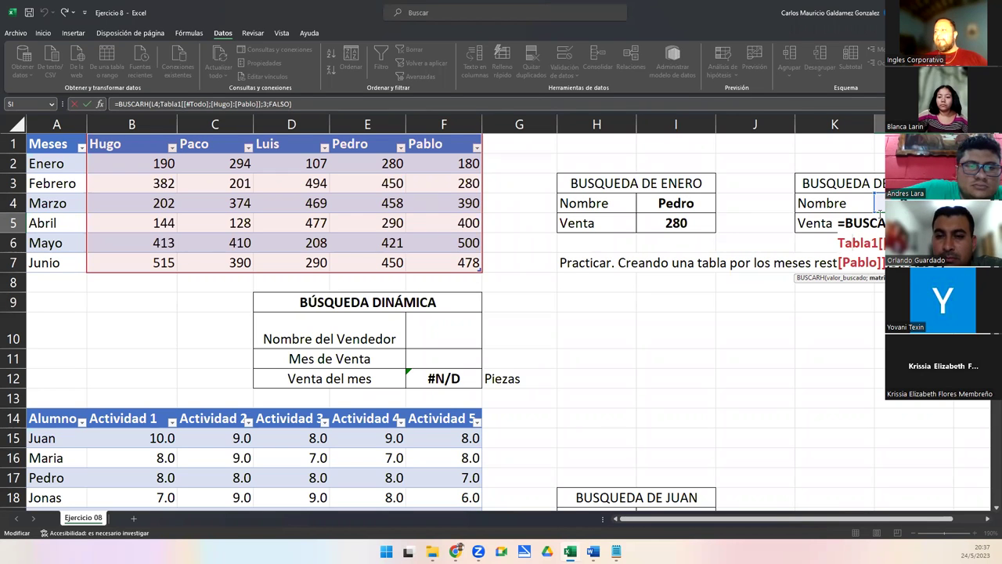
key("Escape")
Review the data validation list source of the February Nombre cell L4, cancel without changes, and view its dropdown options
left_click(908, 203)
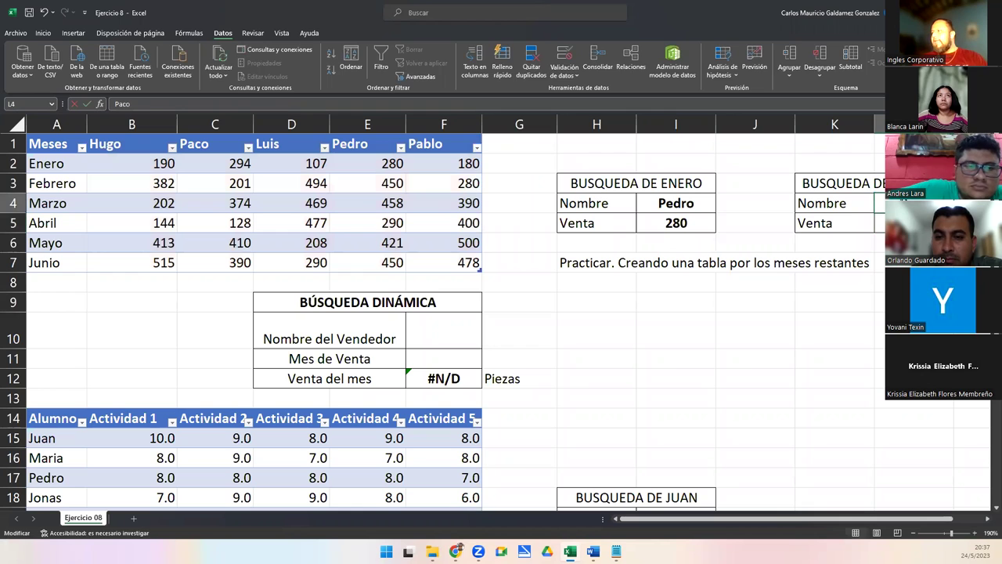
key("Escape")
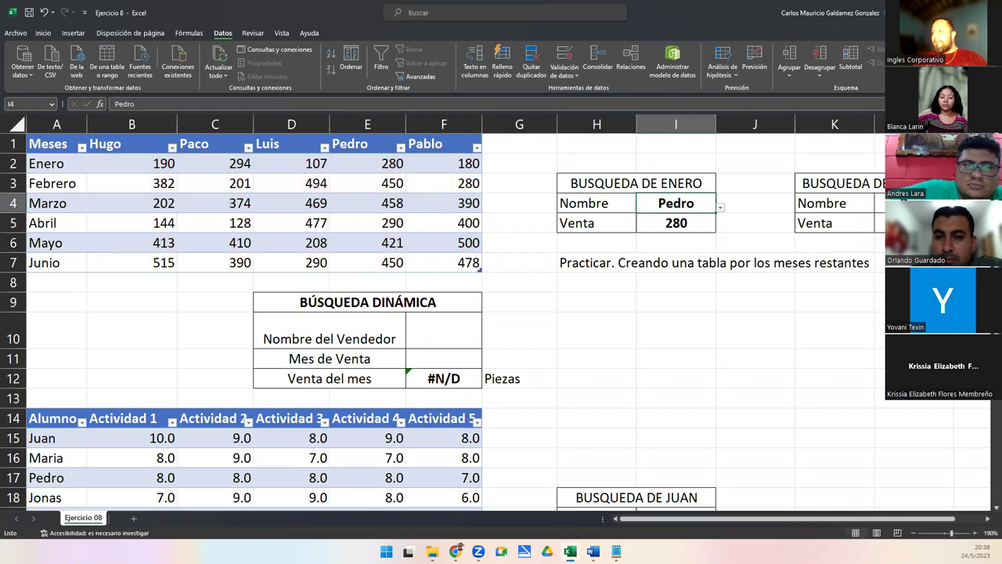
left_click(565, 54)
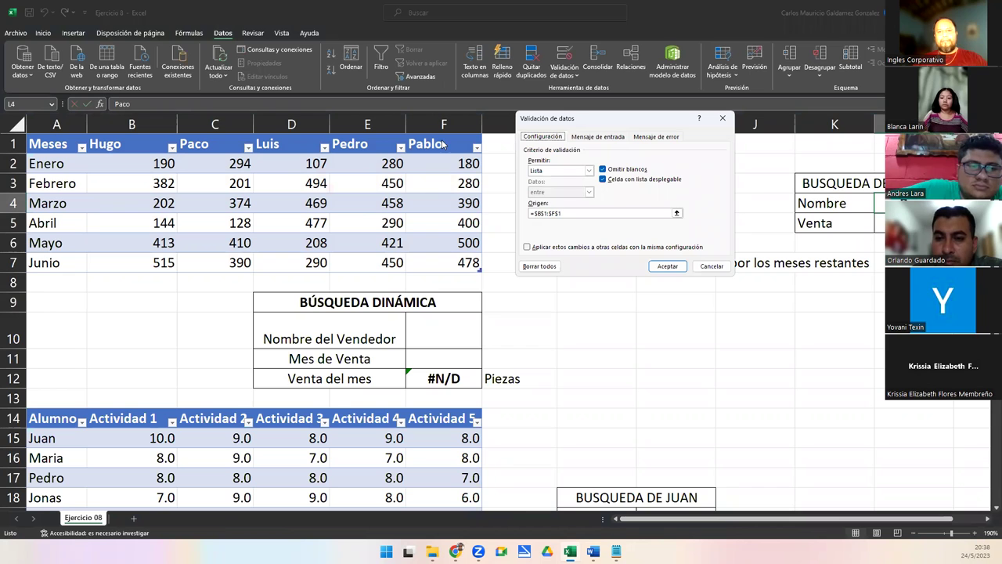
left_click_drag(570, 213, 504, 213)
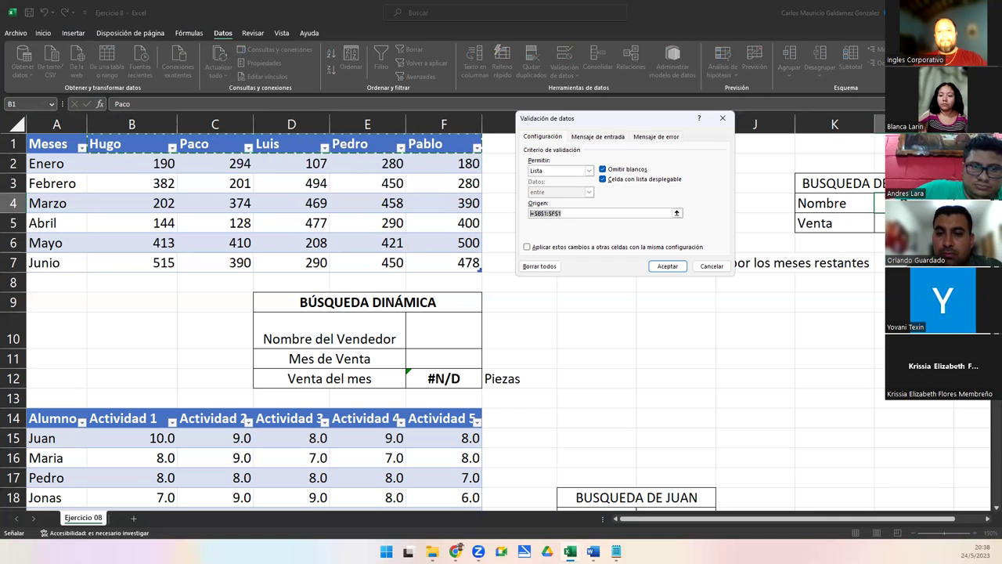
left_click(711, 266)
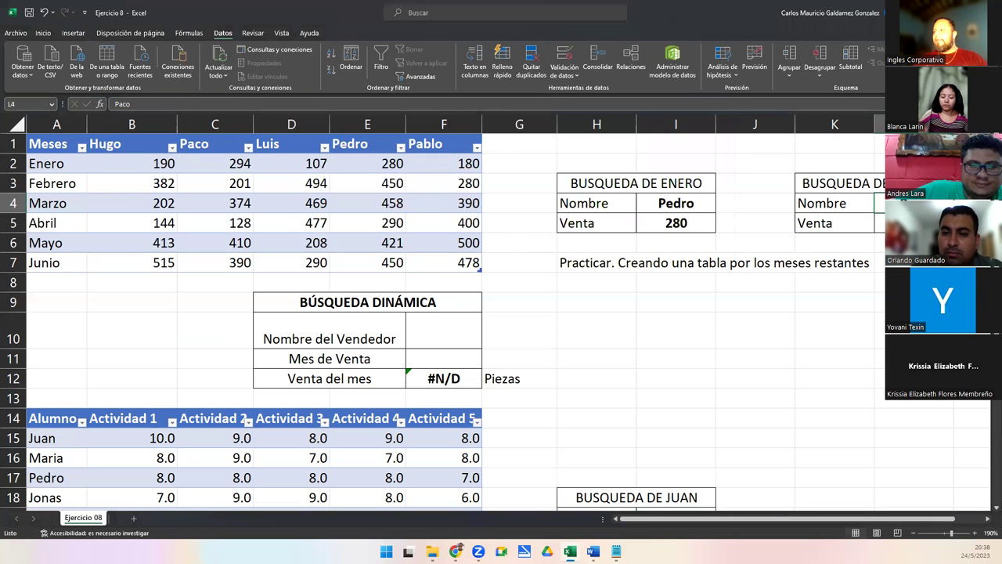
key("alt+Down")
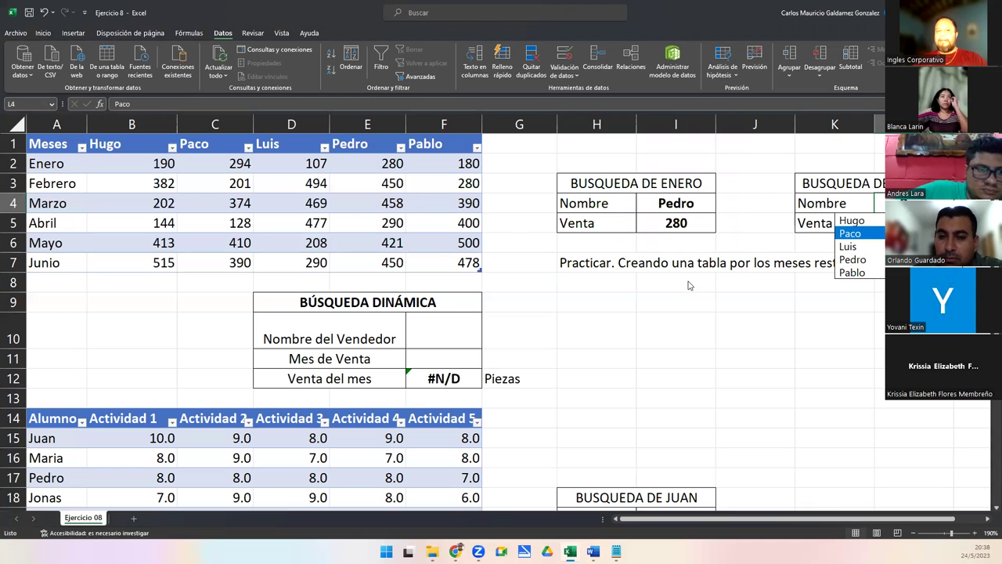
key("Escape")
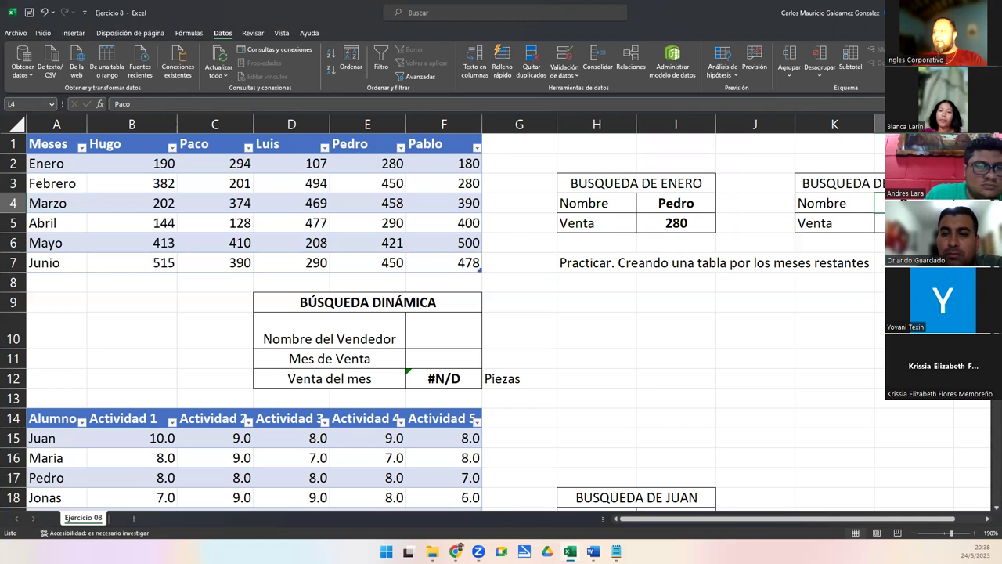
Review the BUSCARH arguments of the February Venta formula in L5
key("Down")
key("F2")
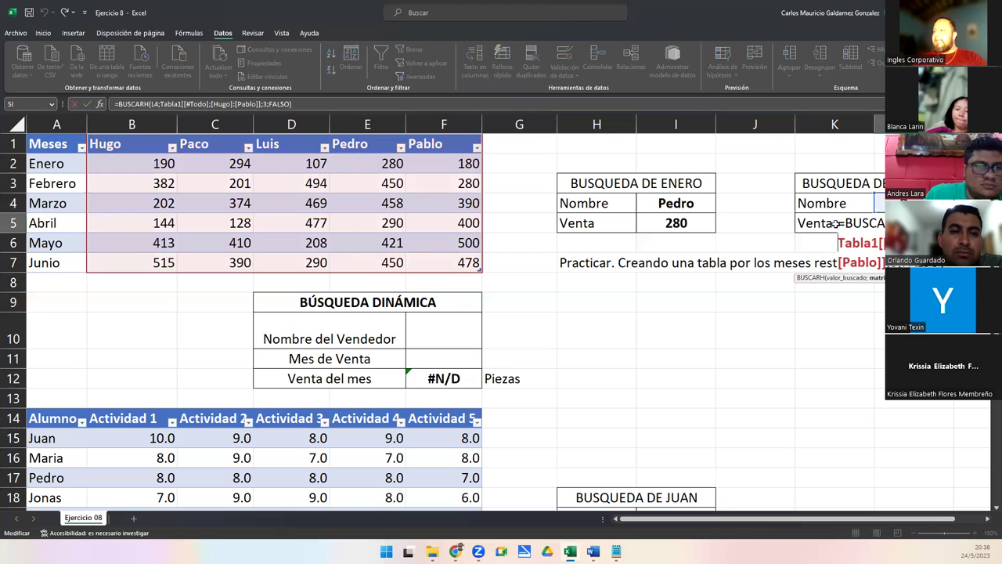
key("Escape")
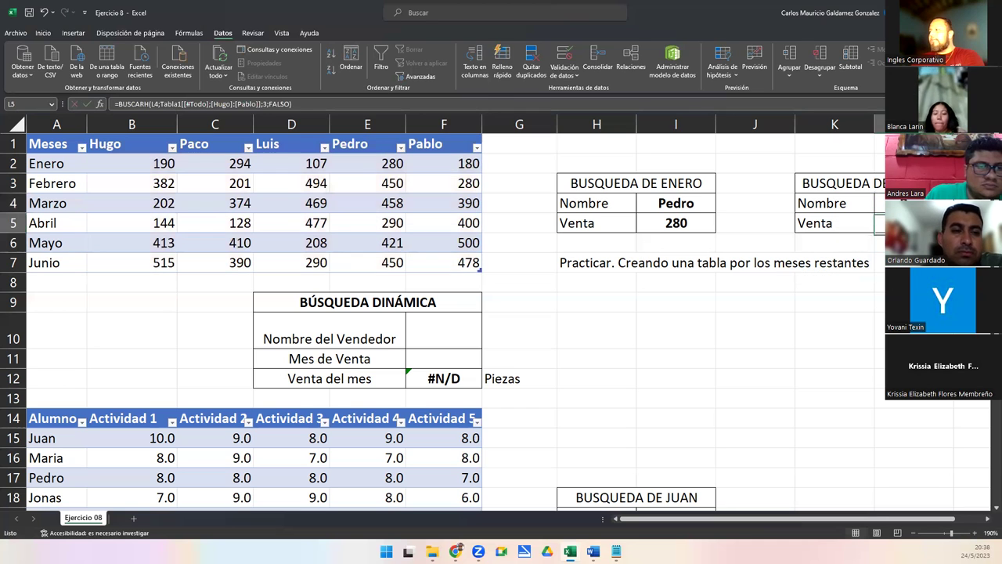
key("F2")
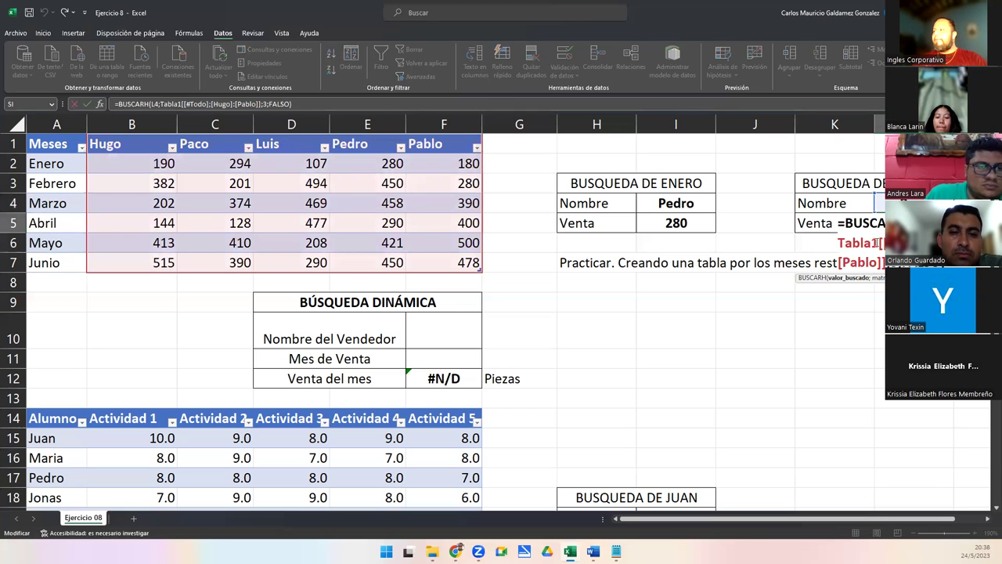
double_click(875, 242)
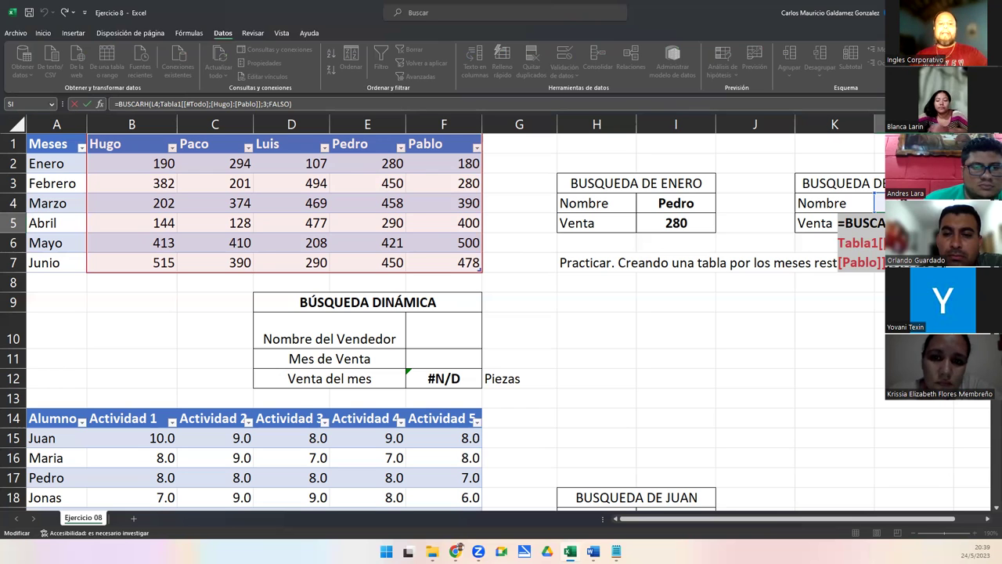
Clear L5 and re-enter its BUSCARH formula with lookup value L4, the Tabla1 seller columns including headers (B1:F7), row 3 and FALSO
key("ctrl+Return")
key("ctrl+c")
key("Delete")
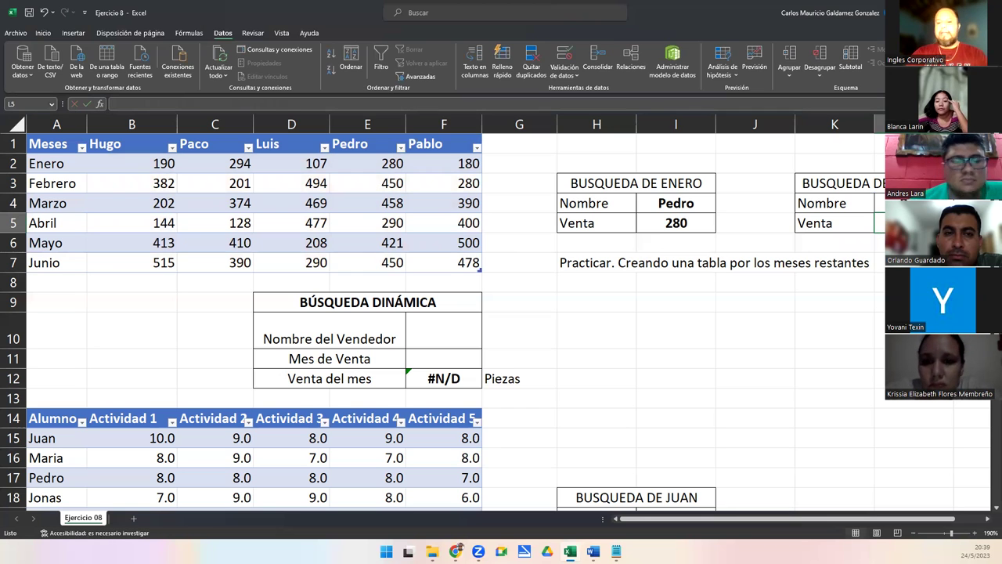
type("=bus")
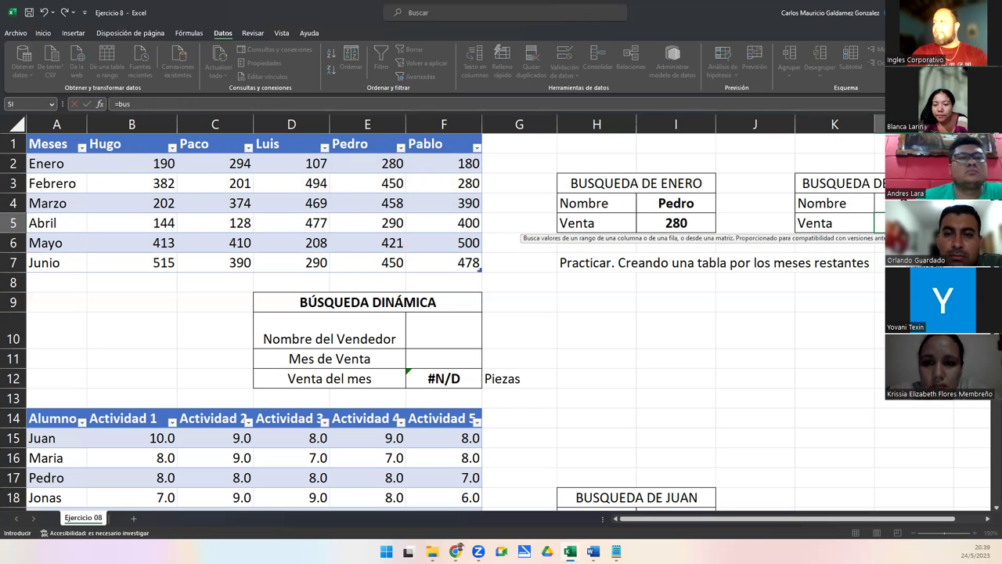
type("carh")
key("Tab")
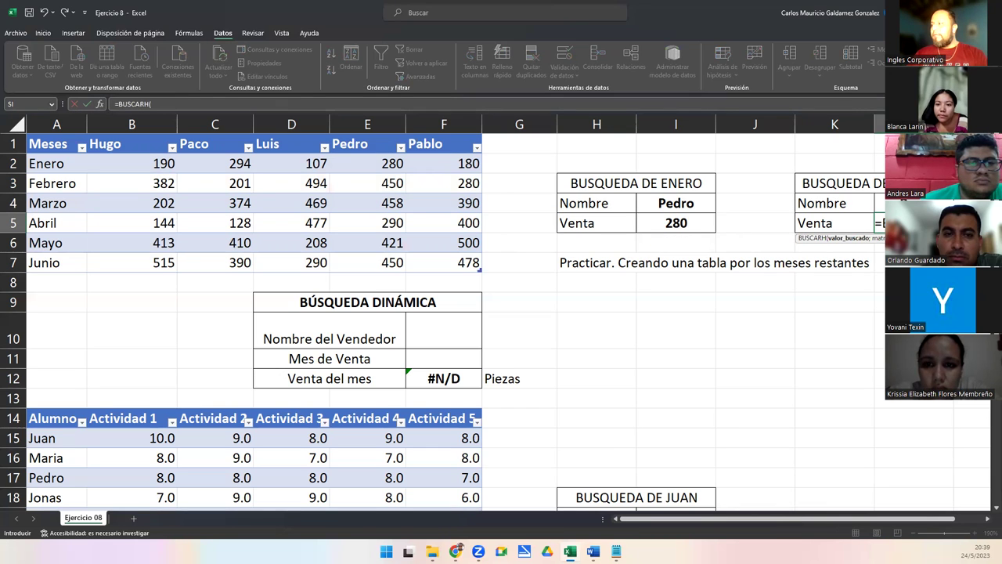
key("Up")
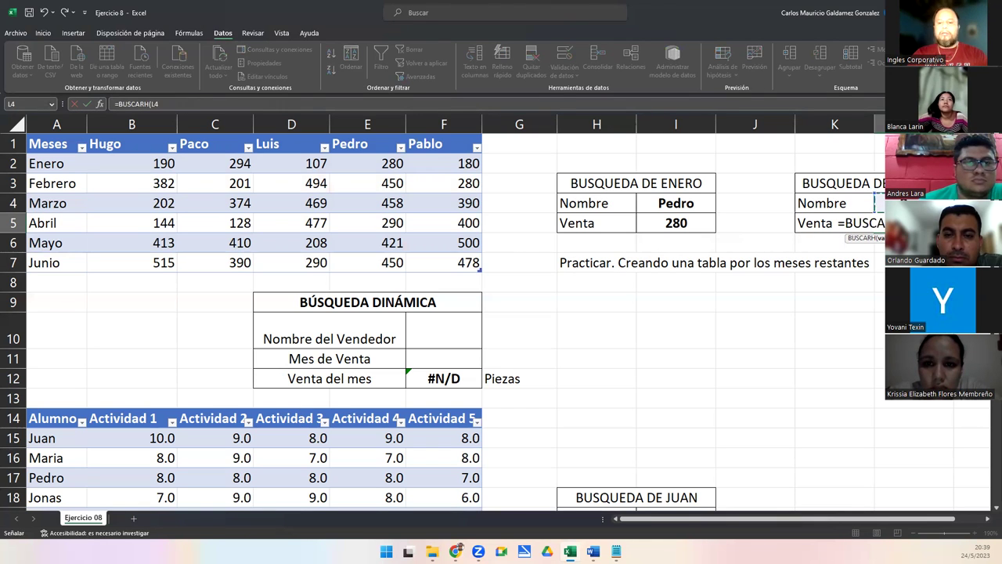
type(";")
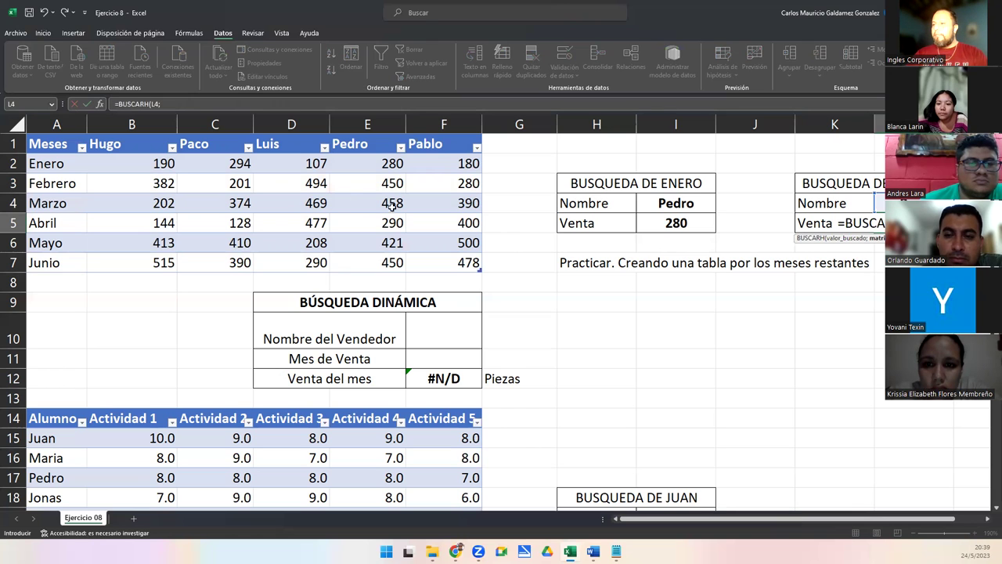
left_click_drag(123, 145, 454, 265)
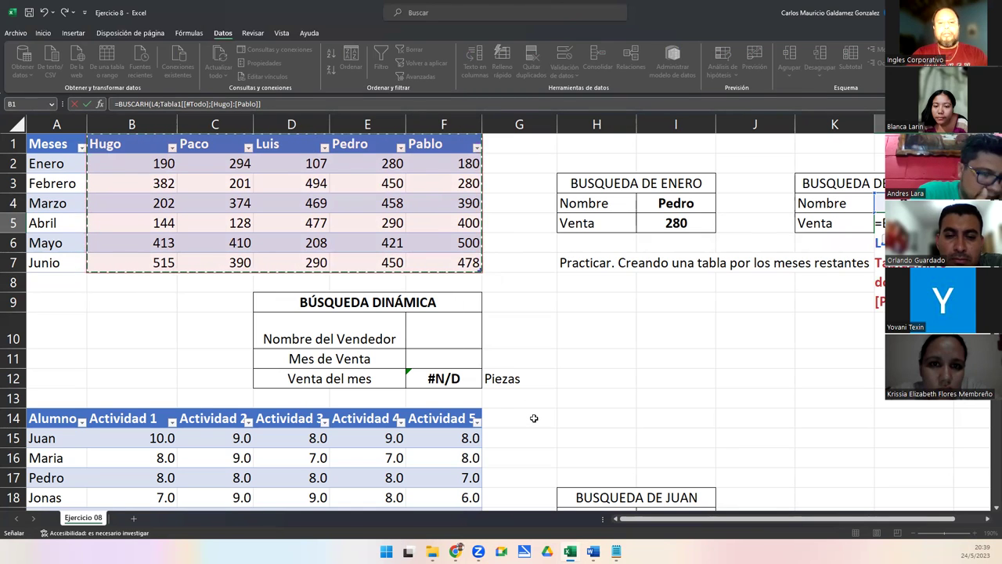
type(";")
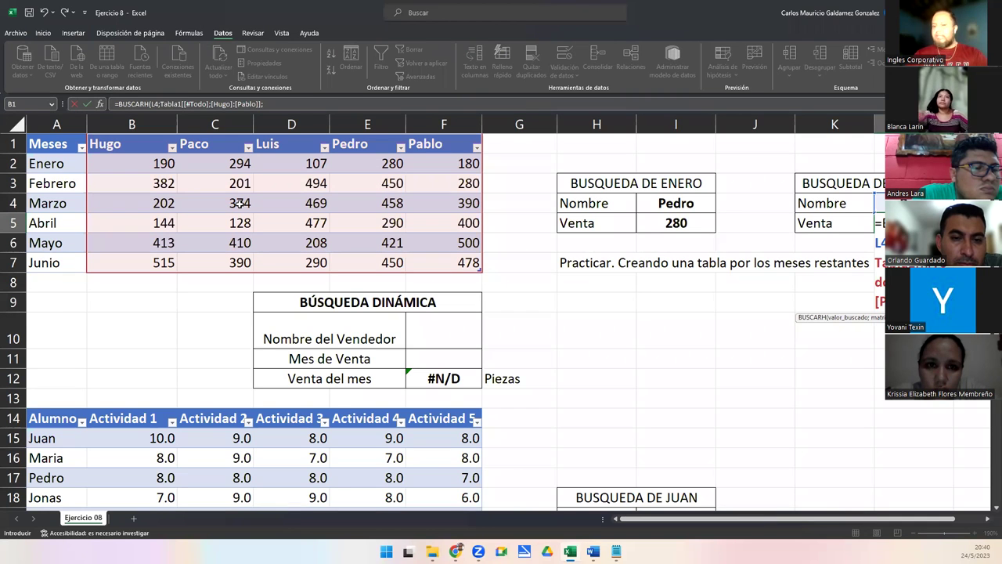
type(";FALSO")
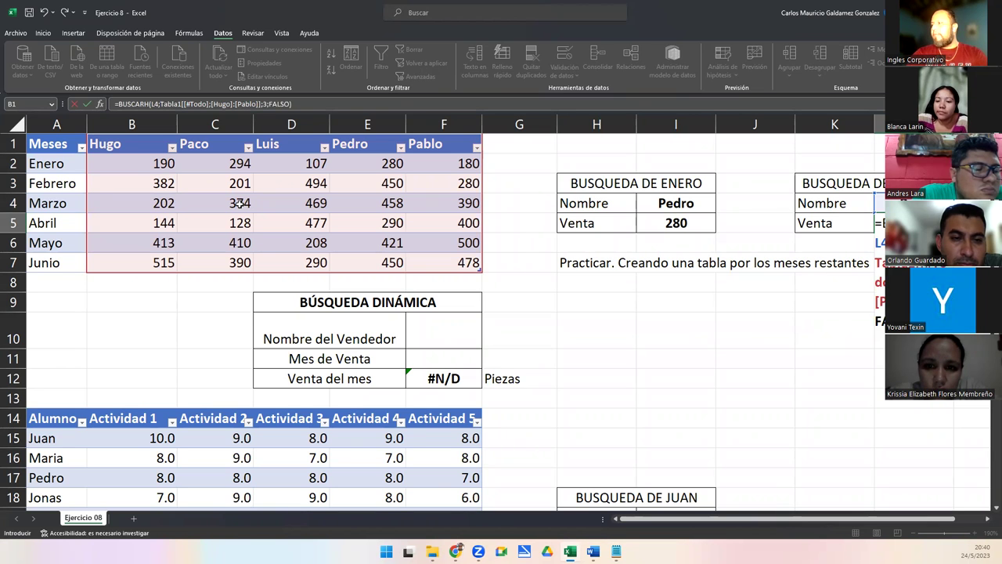
key("Return")
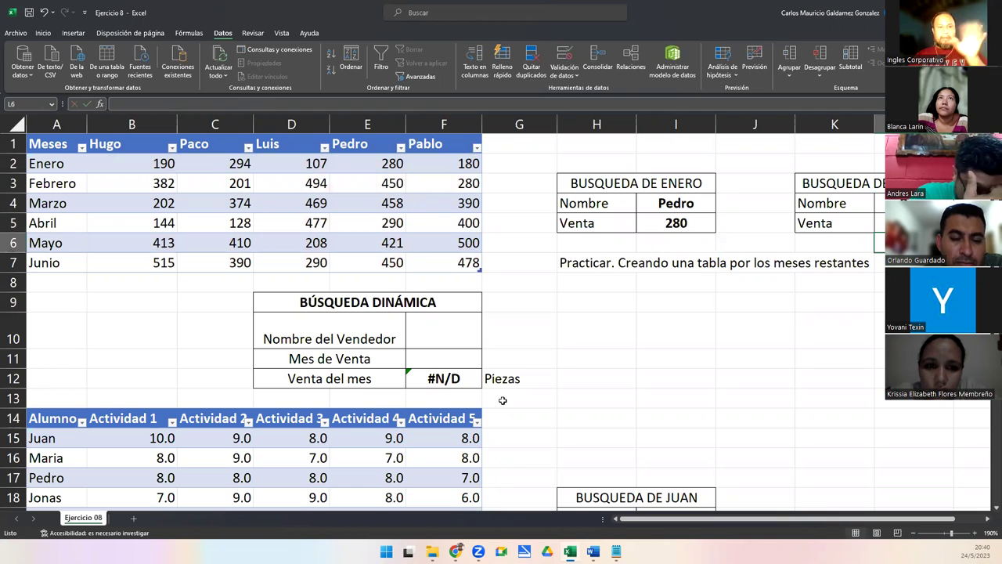
Examine the January and February lookup blocks, the practice note in H7 and the free area below it for the remaining months
left_click_drag(600, 188, 665, 223)
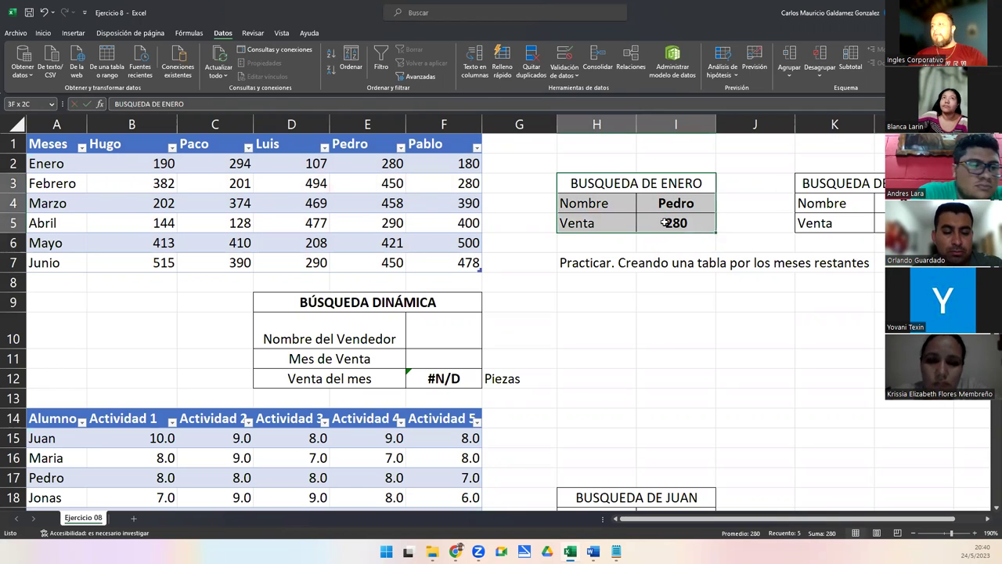
left_click_drag(814, 183, 900, 223)
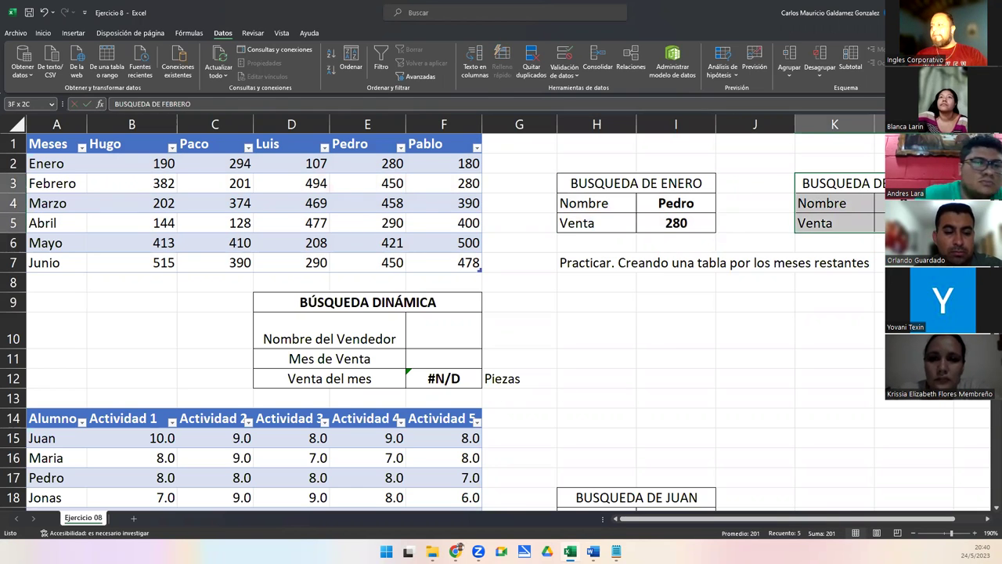
left_click(559, 264)
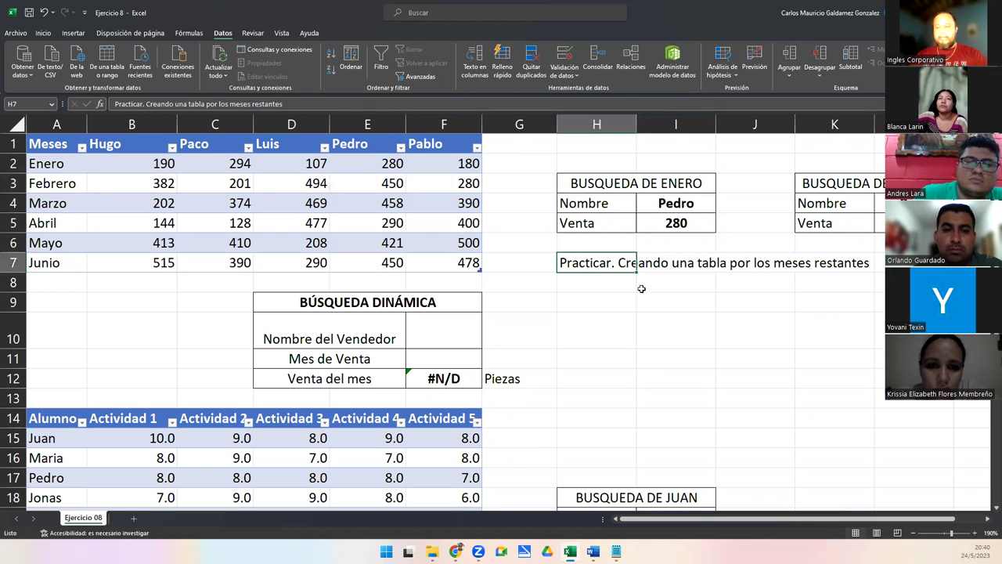
left_click_drag(583, 192, 649, 224)
left_click_drag(840, 182, 861, 219)
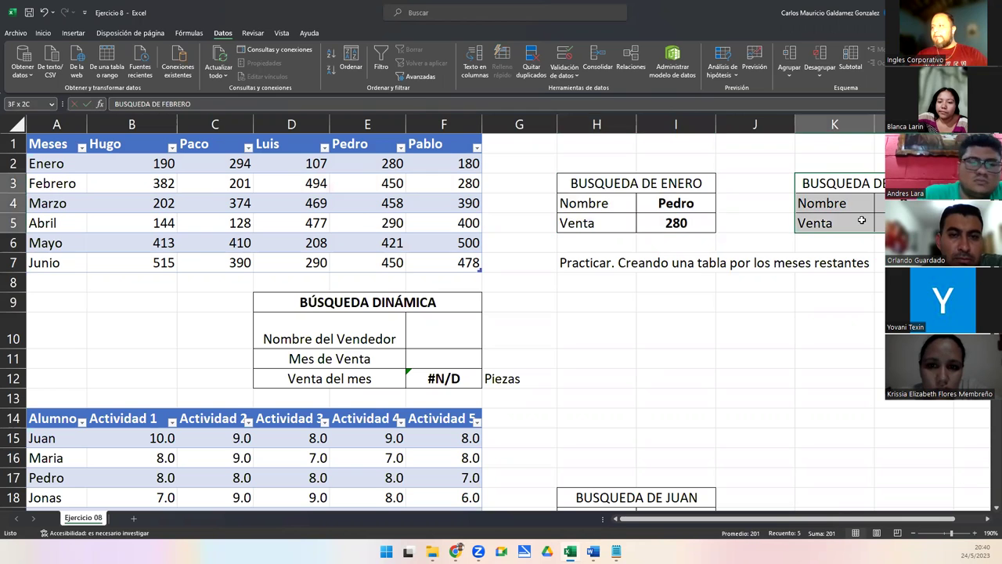
left_click_drag(621, 188, 640, 232)
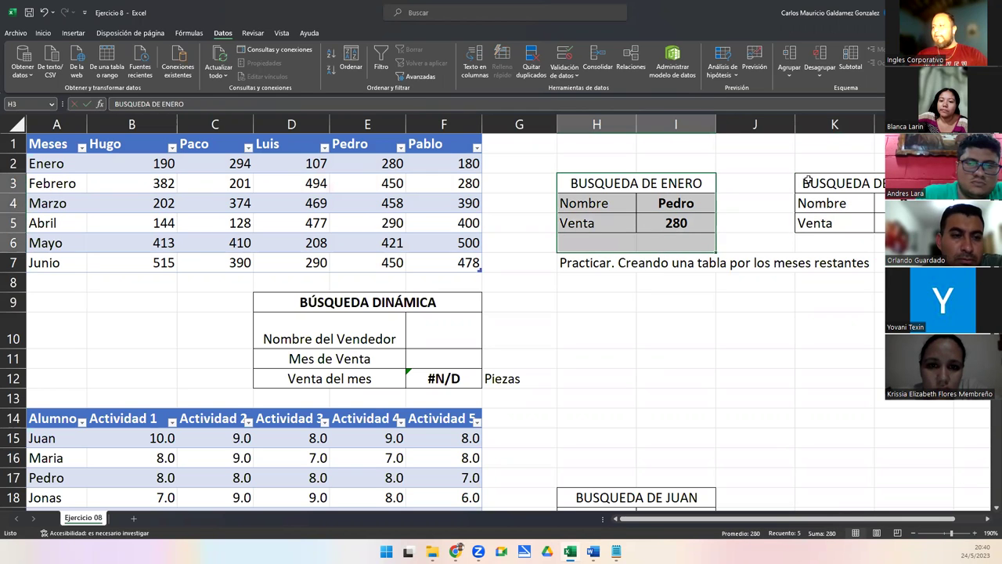
left_click_drag(807, 177, 839, 222)
left_click(592, 301)
left_click_drag(684, 359, 902, 463)
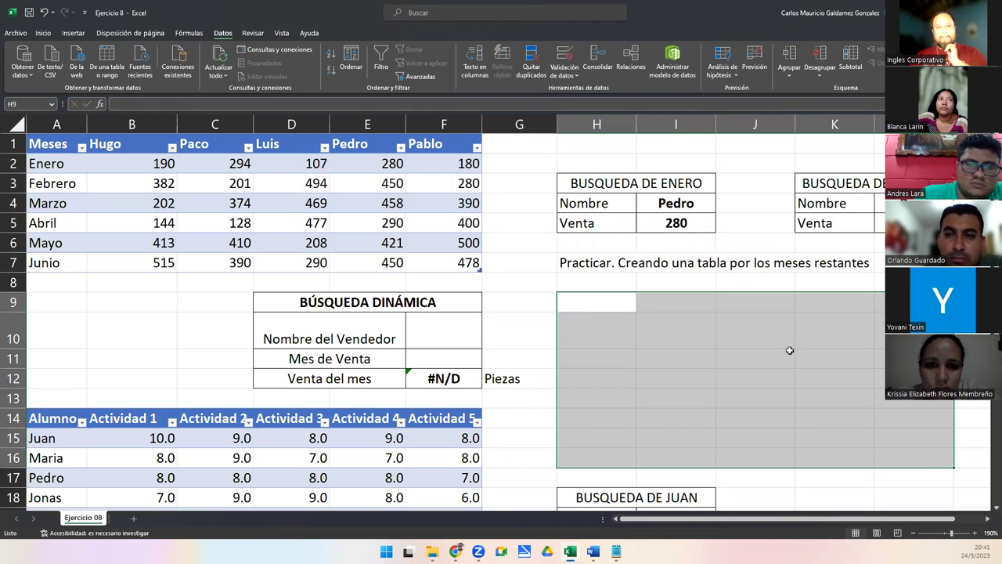
left_click(603, 264)
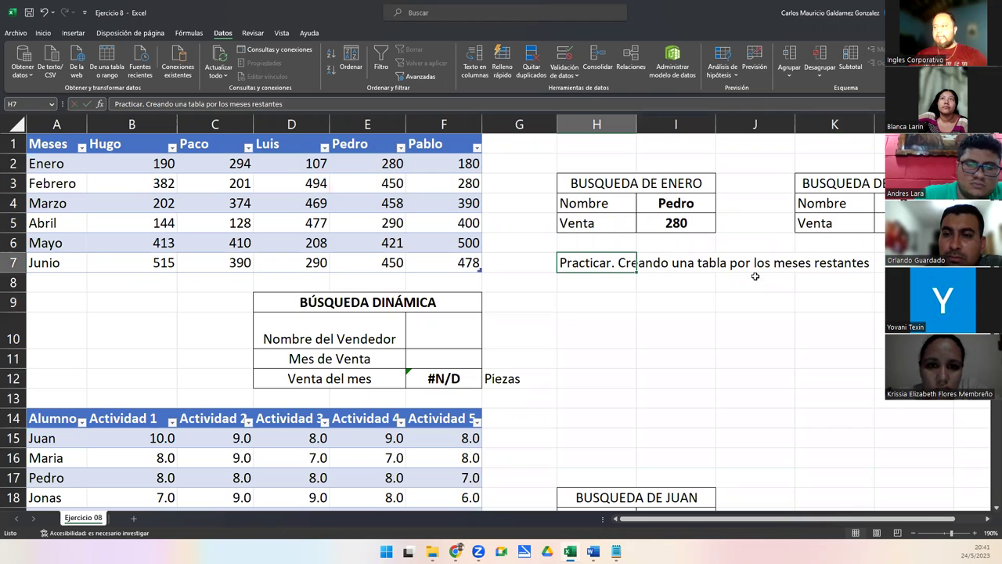
Copy the January Nombre cell I4, including its seller dropdown, to the Nombre del Vendedor cell F10
left_click(343, 336)
left_click(415, 334)
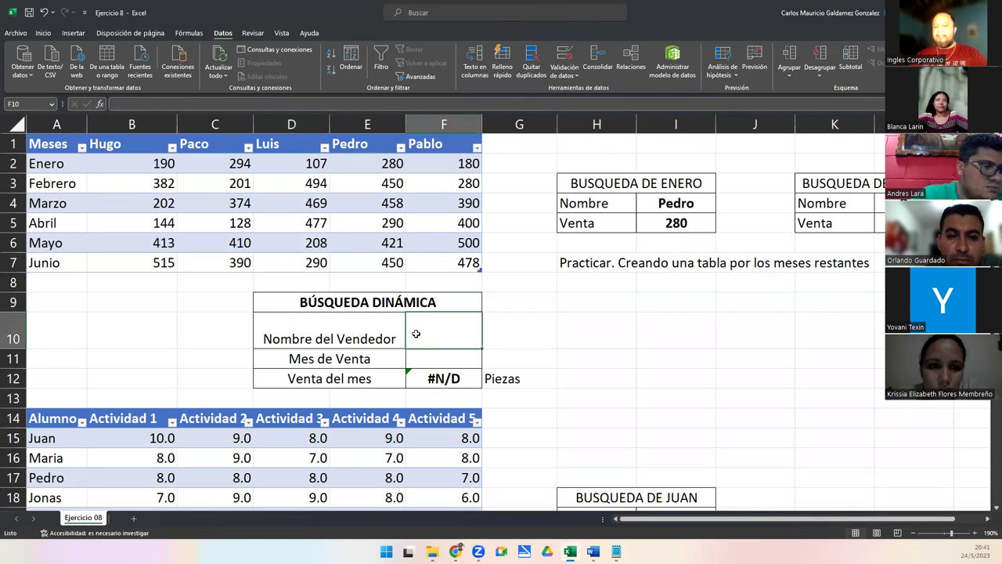
left_click(648, 205)
key("ctrl+c")
left_click(448, 339)
key("ctrl+v")
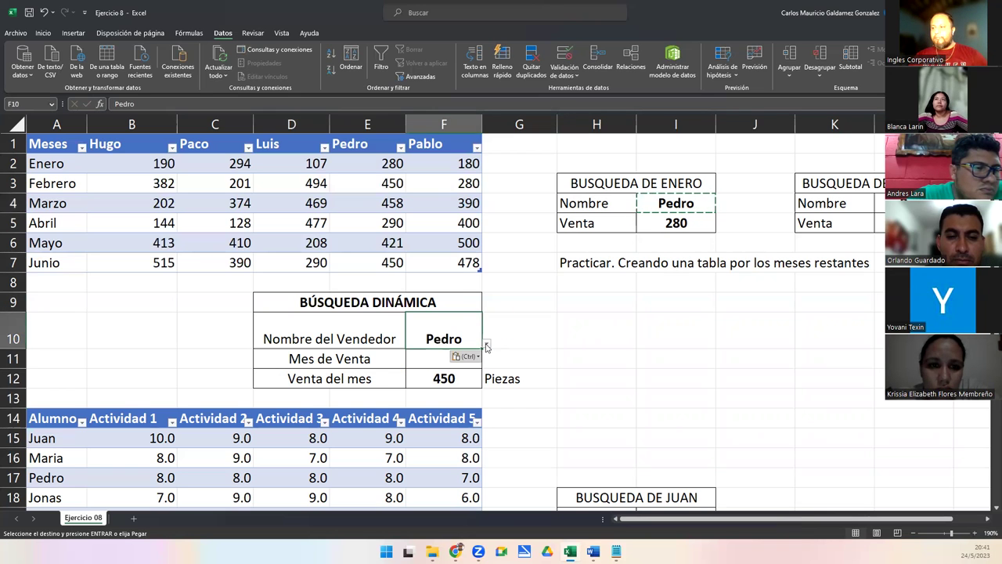
Test the F10 dropdown with the seller from B1, clear the cell and view its dropdown options
left_click(486, 343)
left_click(436, 357)
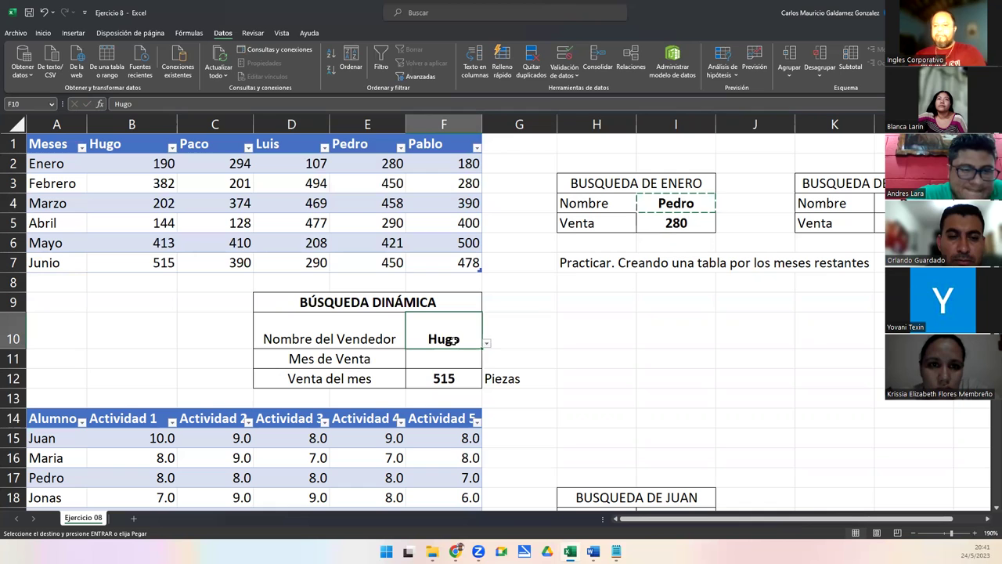
key("Delete")
left_click(502, 337)
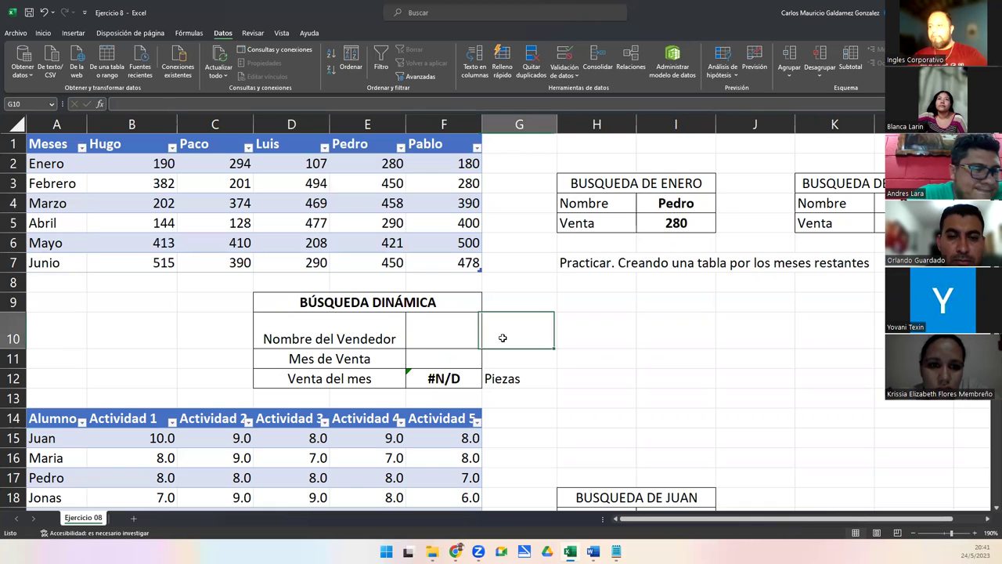
left_click(453, 335)
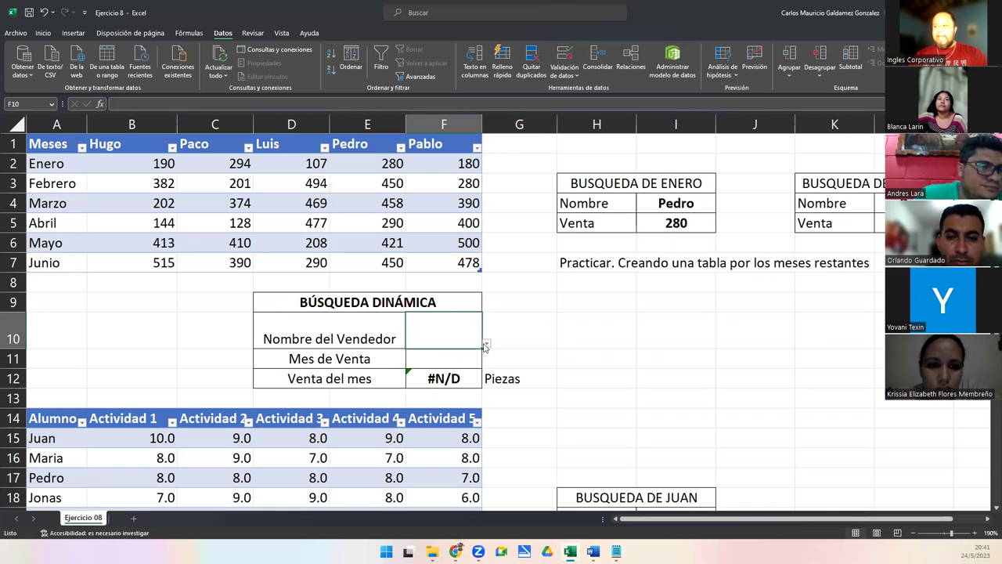
left_click(486, 345)
left_click(647, 210)
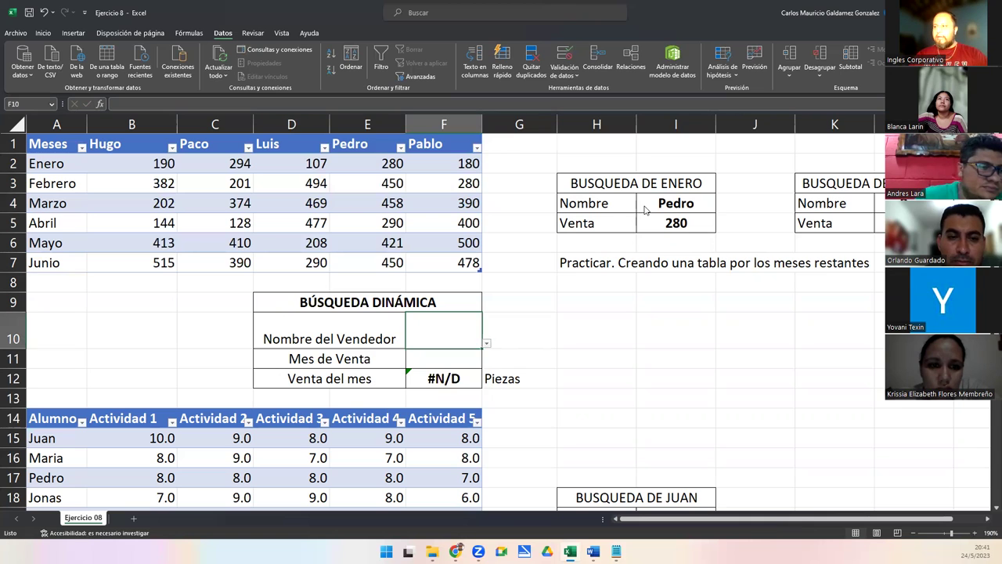
Copy the January Nombre cell I4 onto F10 again and clear the pasted name
left_click(644, 204)
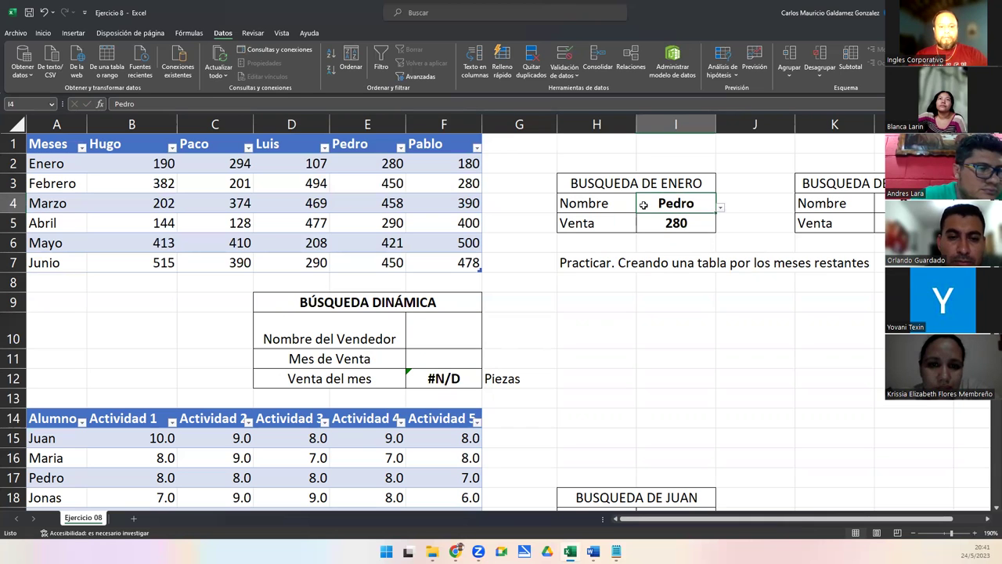
key("ctrl+c")
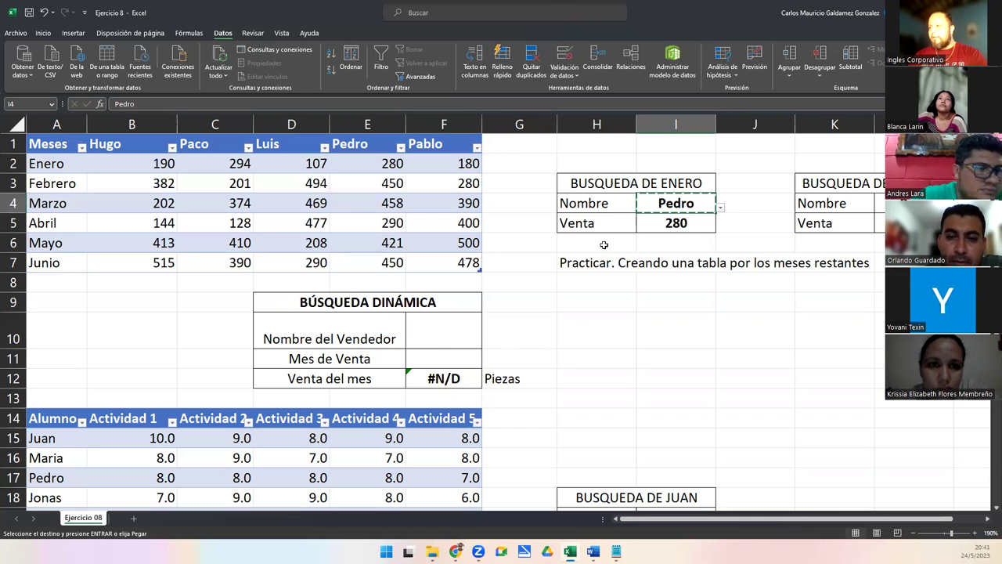
left_click(452, 330)
key("ctrl+v")
key("Delete")
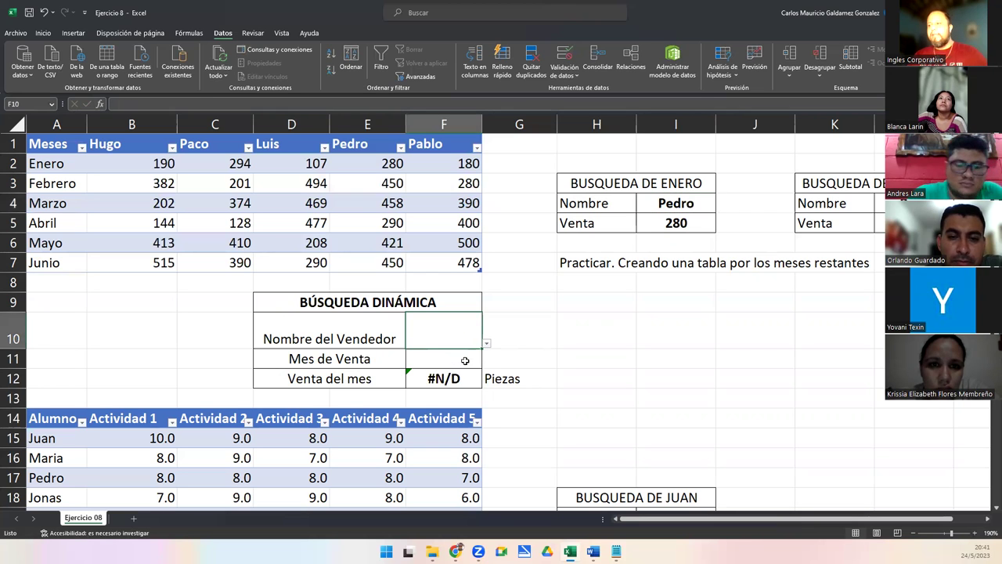
Inspect the nested SI formula in G11 that turns the month in F11 into a row number, and cancel editing
left_click(431, 357)
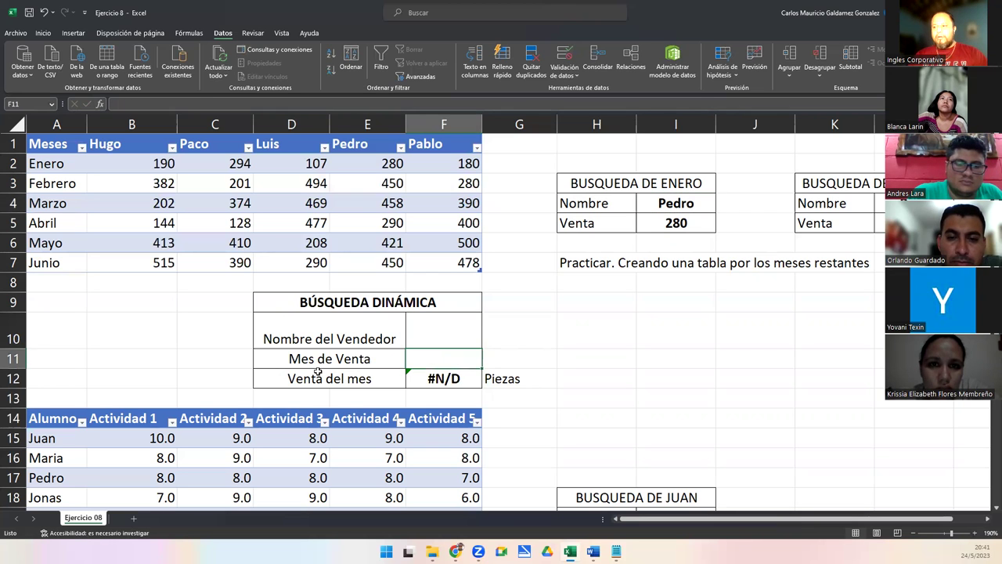
left_click(494, 362)
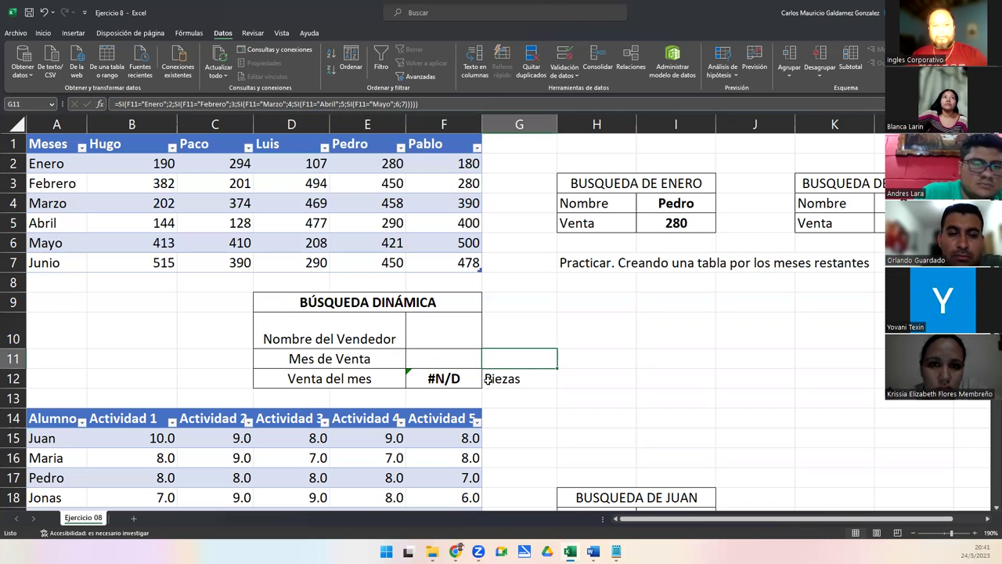
key("F2")
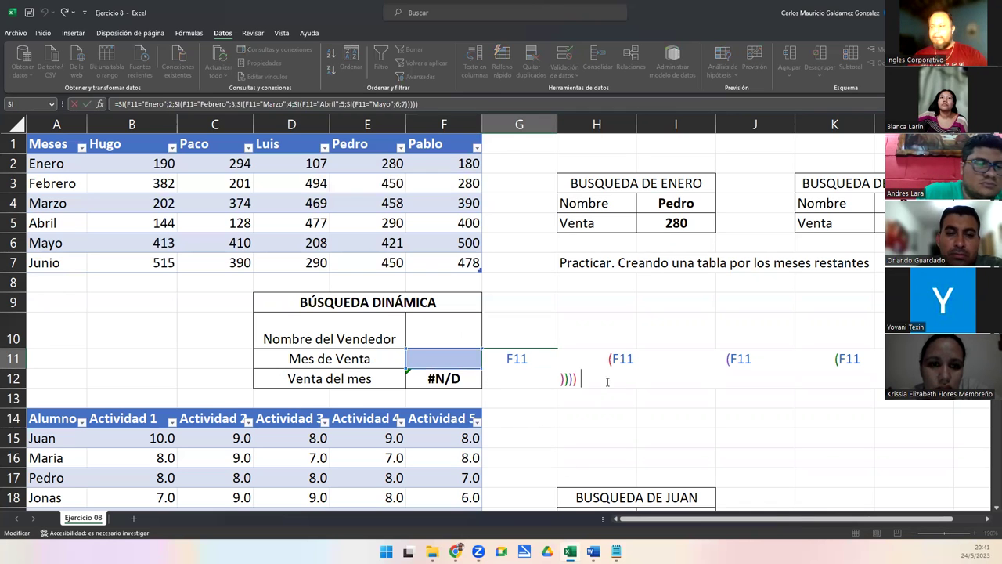
left_click_drag(593, 379, 478, 358)
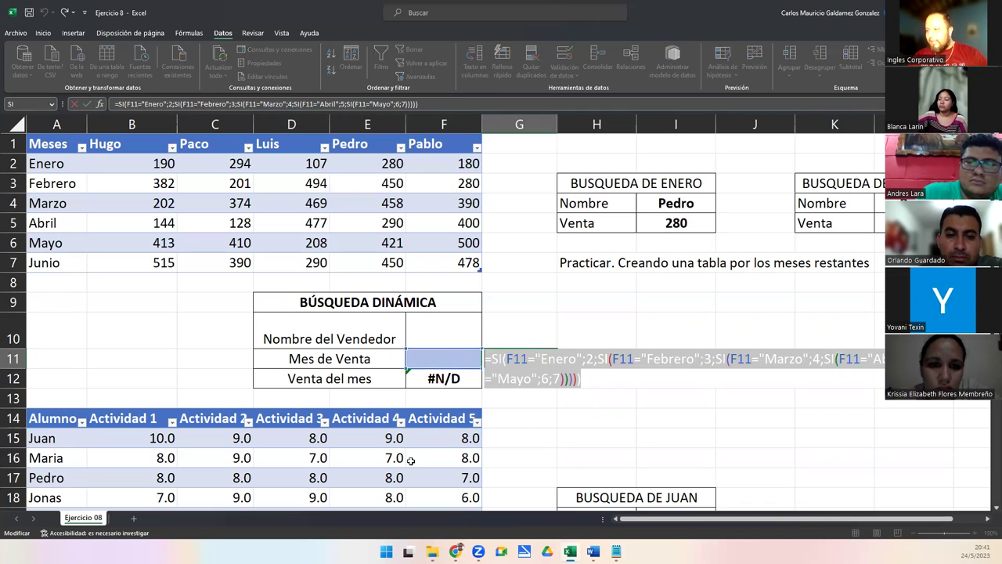
left_click(45, 33)
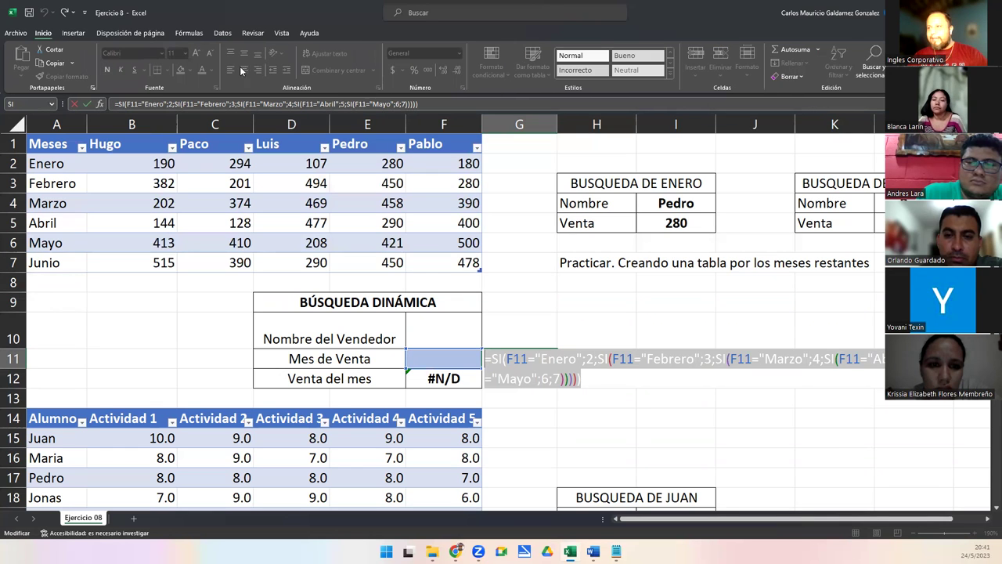
type("=")
left_click(439, 358)
key("Escape")
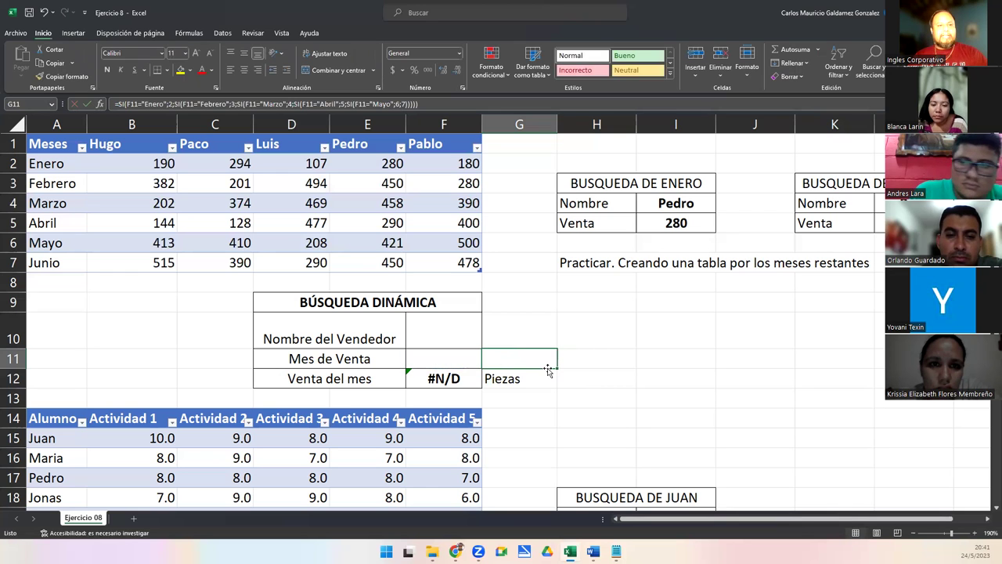
Set the font color of cell G11 to automatic
left_click(211, 70)
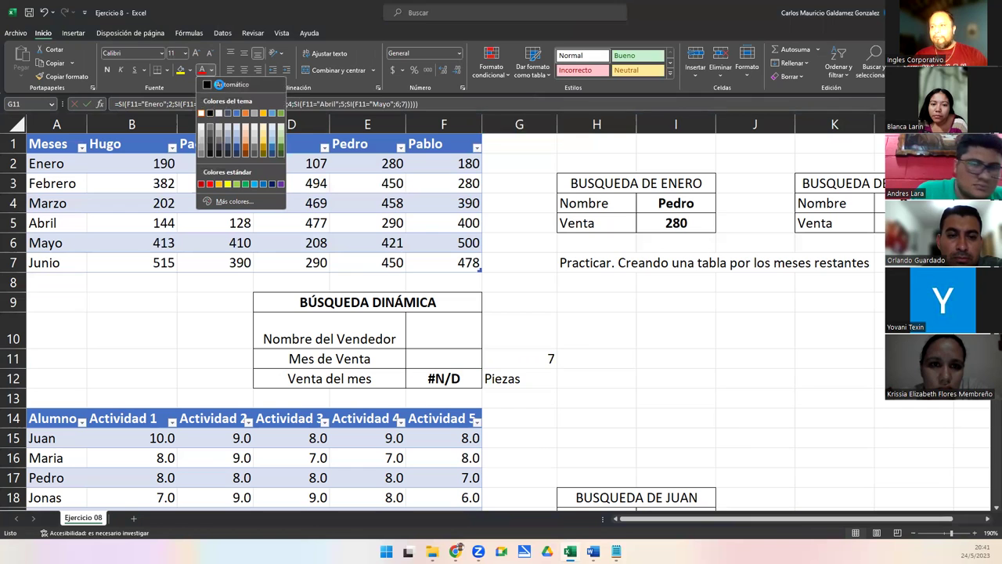
left_click(220, 83)
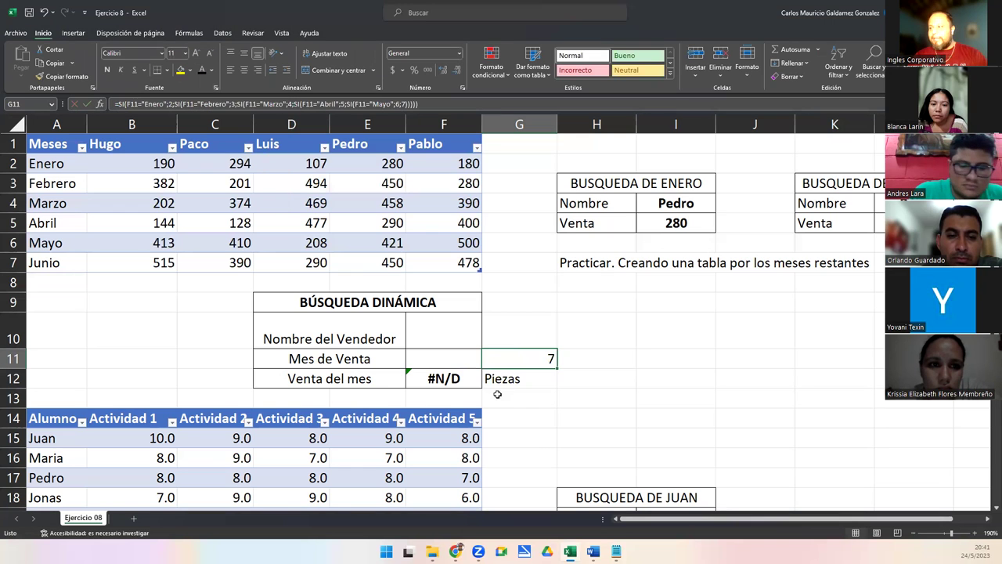
Start a data validation rule for the Mes de Venta cell F11 that allows values from a list
left_click(440, 360)
left_click_drag(50, 162, 49, 264)
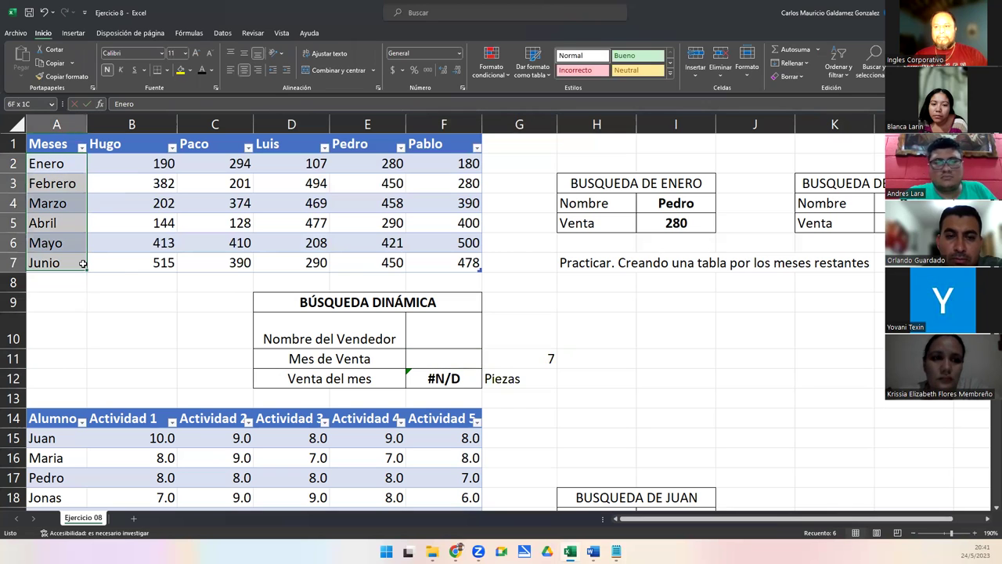
left_click(436, 359)
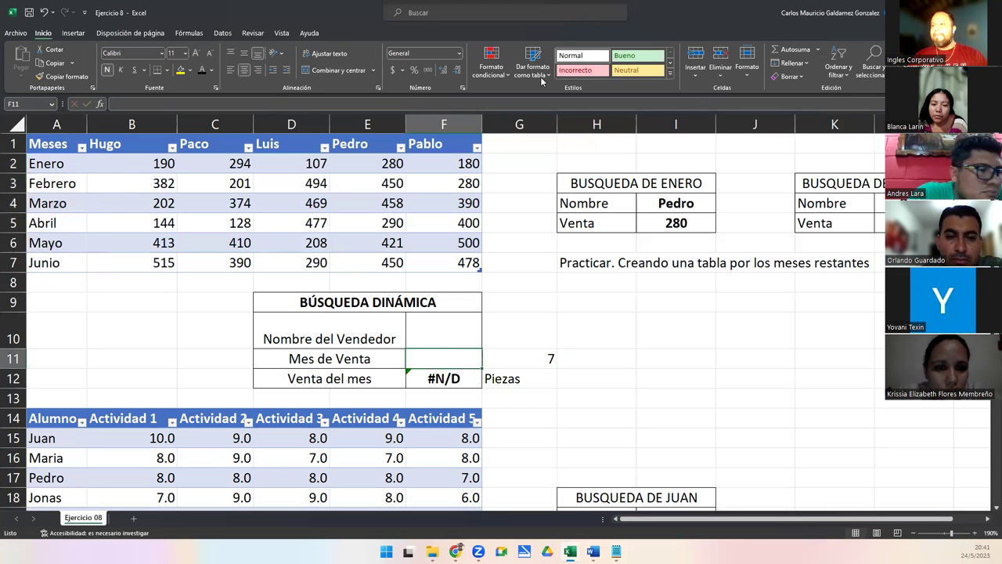
left_click(217, 32)
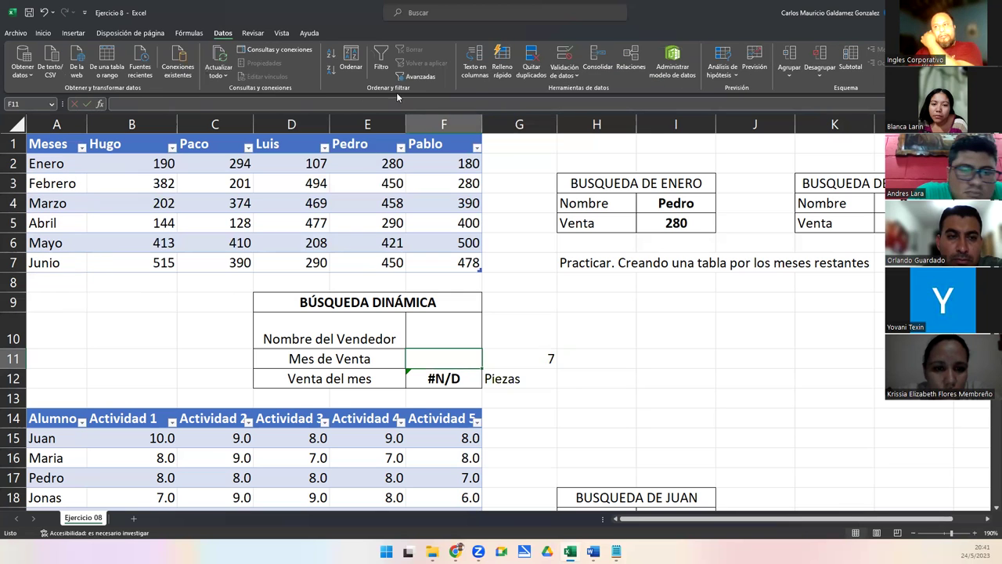
left_click(563, 69)
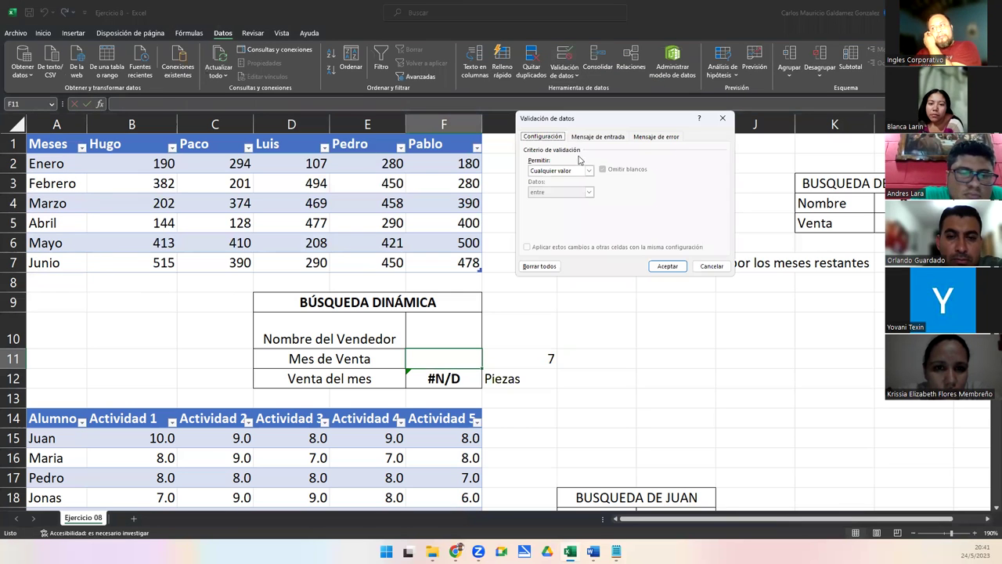
left_click(589, 170)
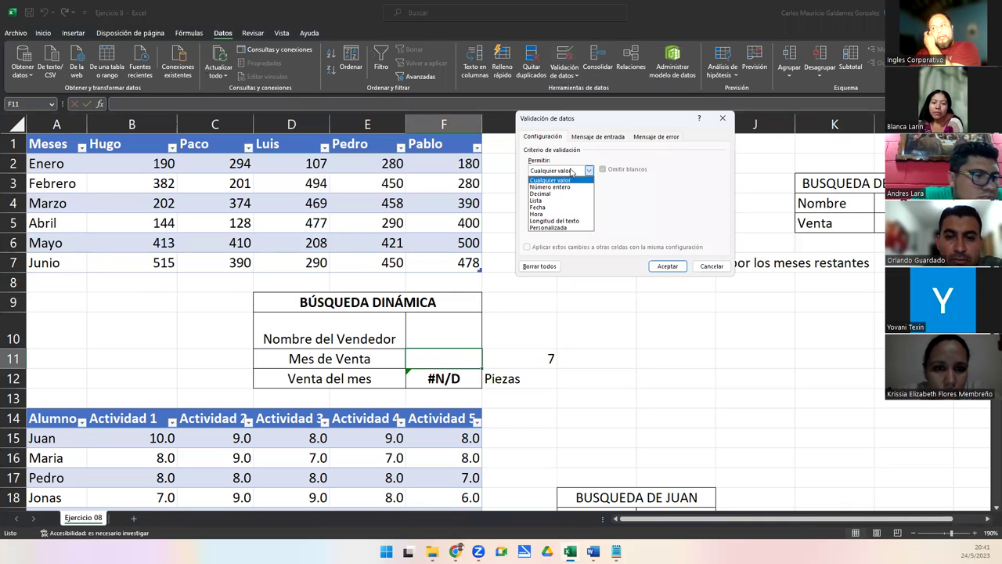
left_click(537, 201)
Set the validation list's source to the months in A2:A7 and apply the rule
left_click(669, 213)
left_click(674, 213)
left_click_drag(47, 163, 56, 261)
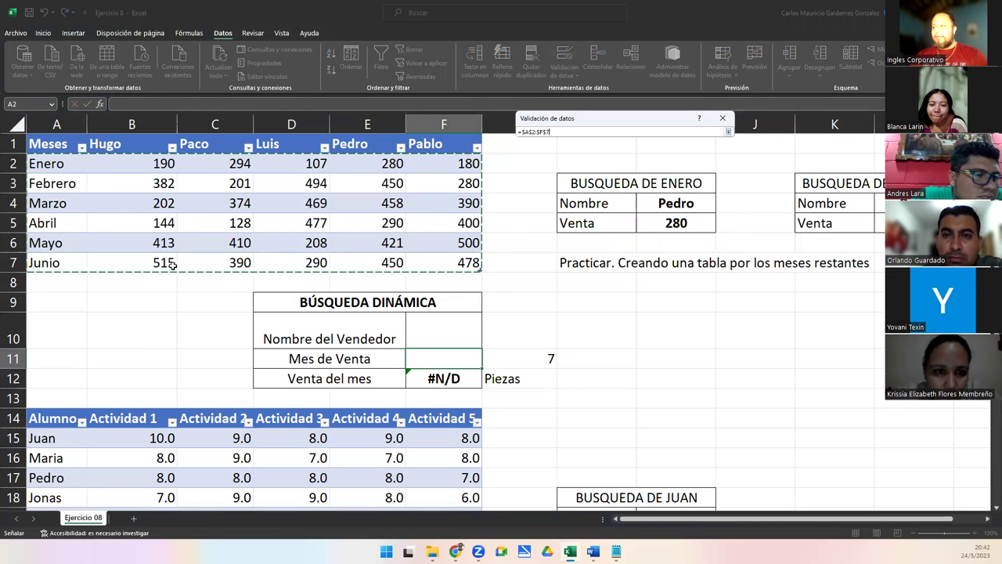
left_click_drag(57, 162, 57, 257)
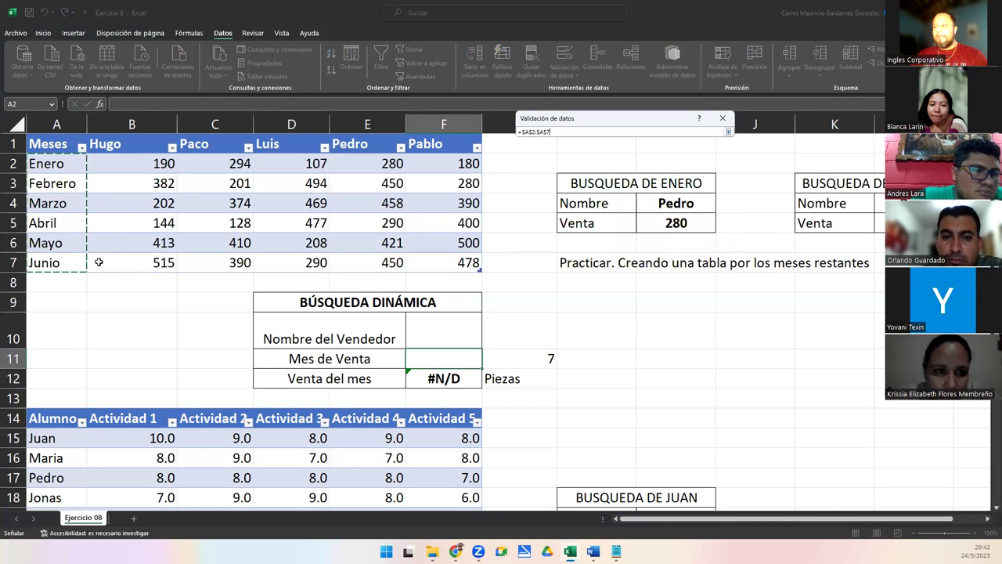
left_click(727, 133)
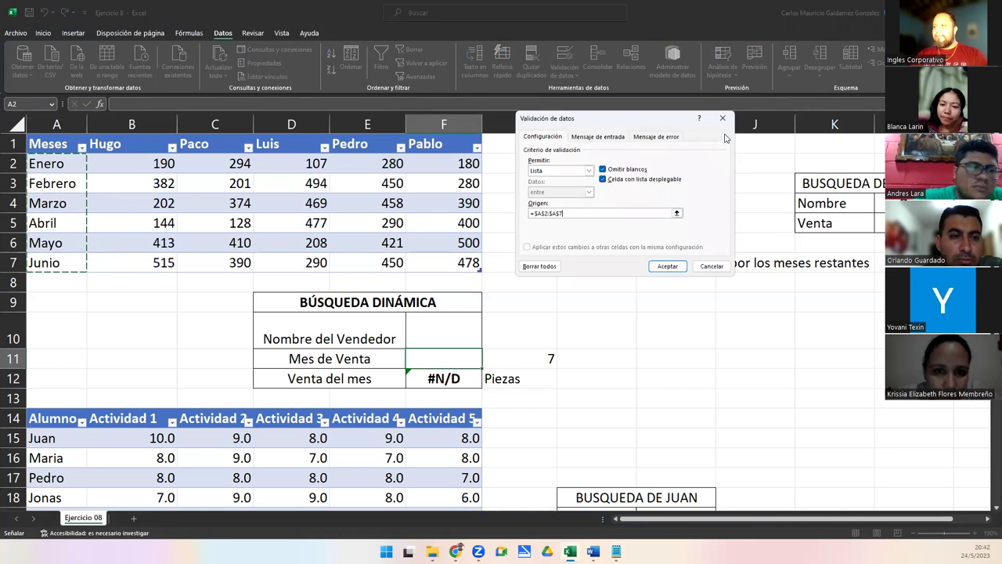
key("Return")
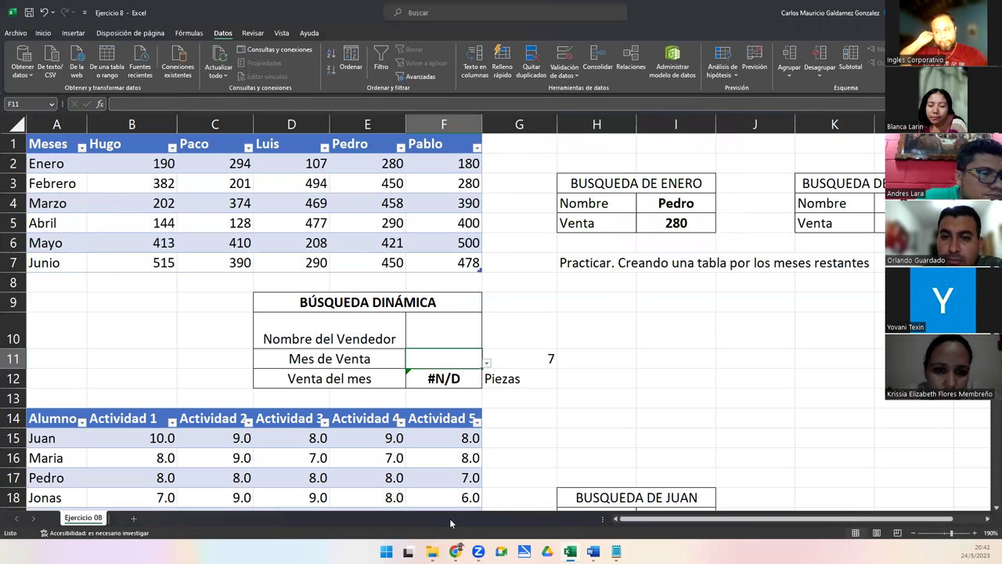
Test the Mes de Venta dropdown in F11 with Enero, Febrero, Mayo and Junio, checking the row number in G11
left_click(486, 363)
left_click(420, 377)
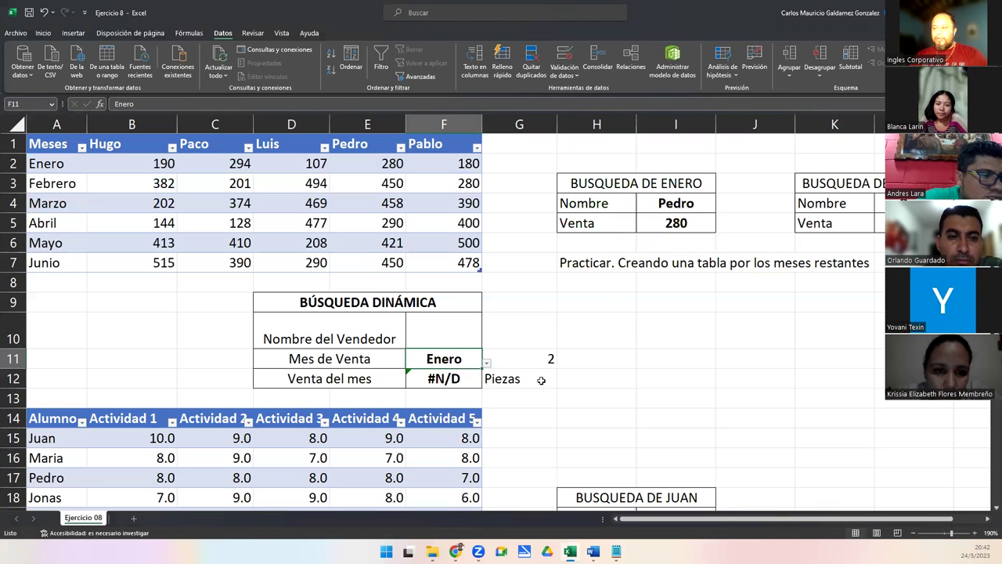
left_click(532, 359)
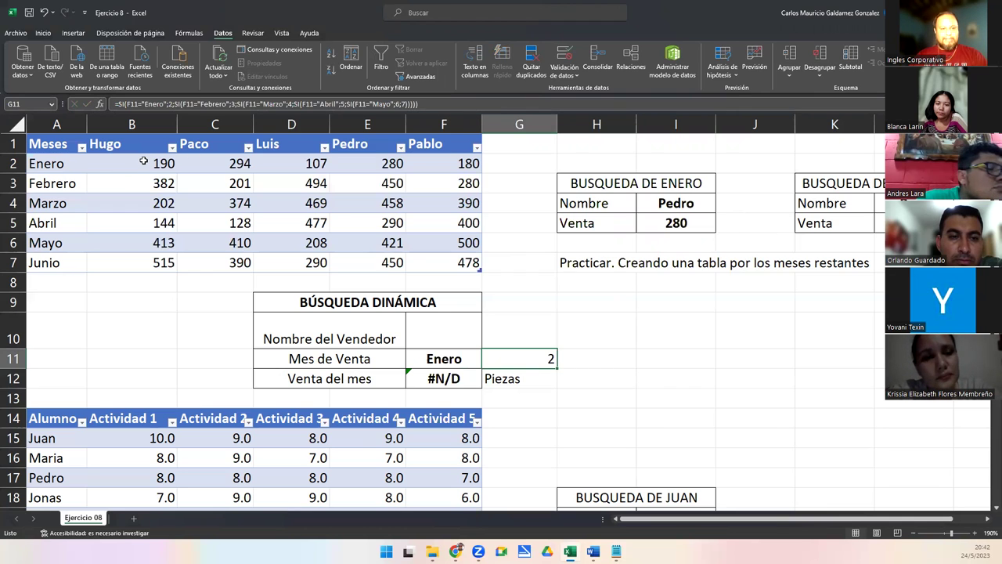
left_click(415, 358)
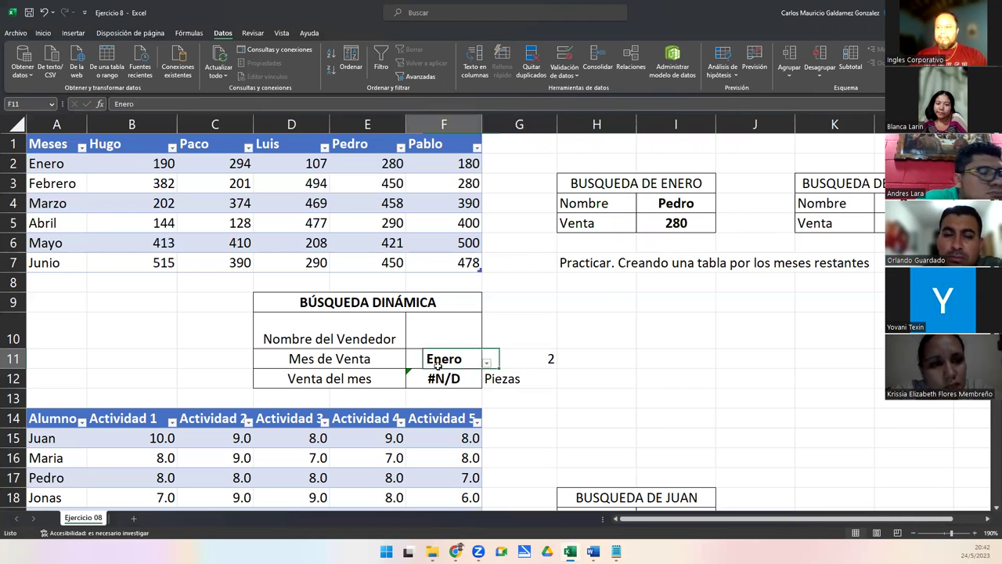
left_click(486, 363)
left_click(443, 389)
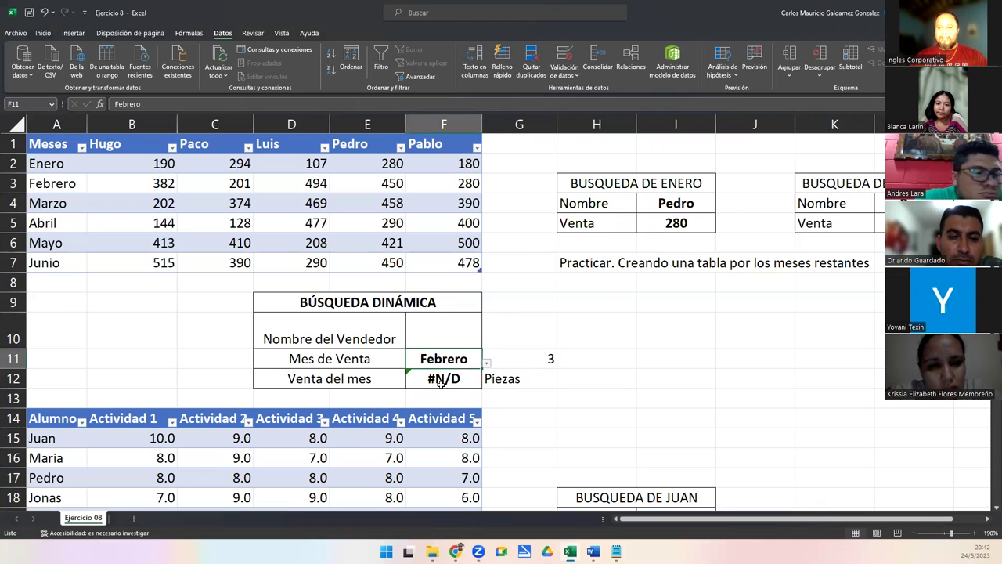
left_click(486, 364)
left_click(430, 427)
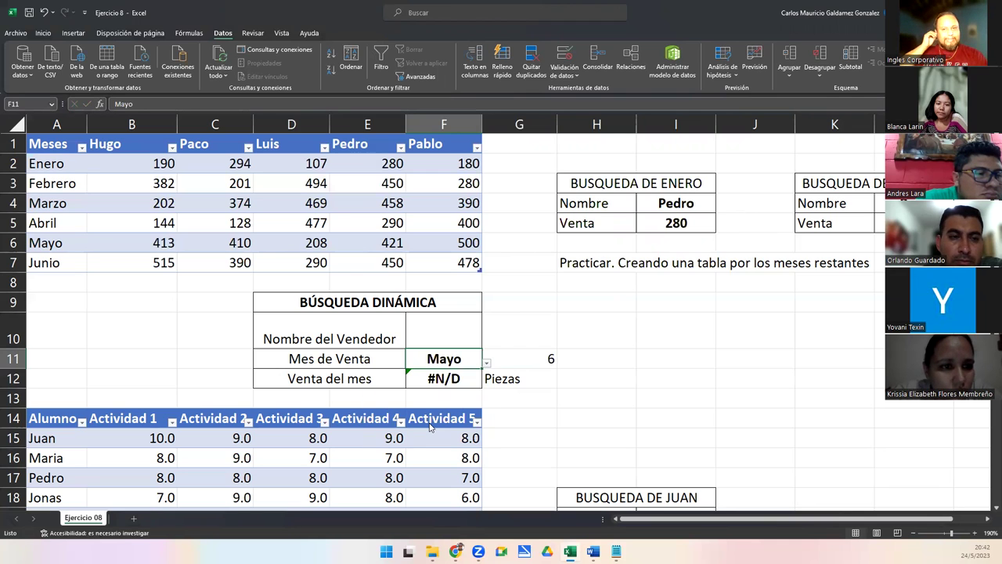
left_click(486, 363)
left_click(482, 437)
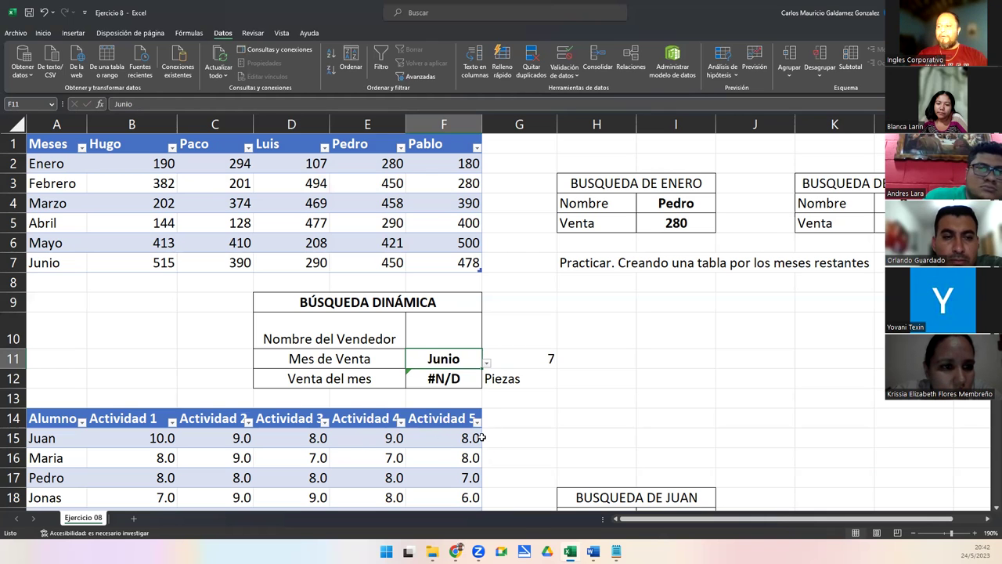
Choose the seller from D1 in the Nombre del Vendedor dropdown in F10
left_click(449, 330)
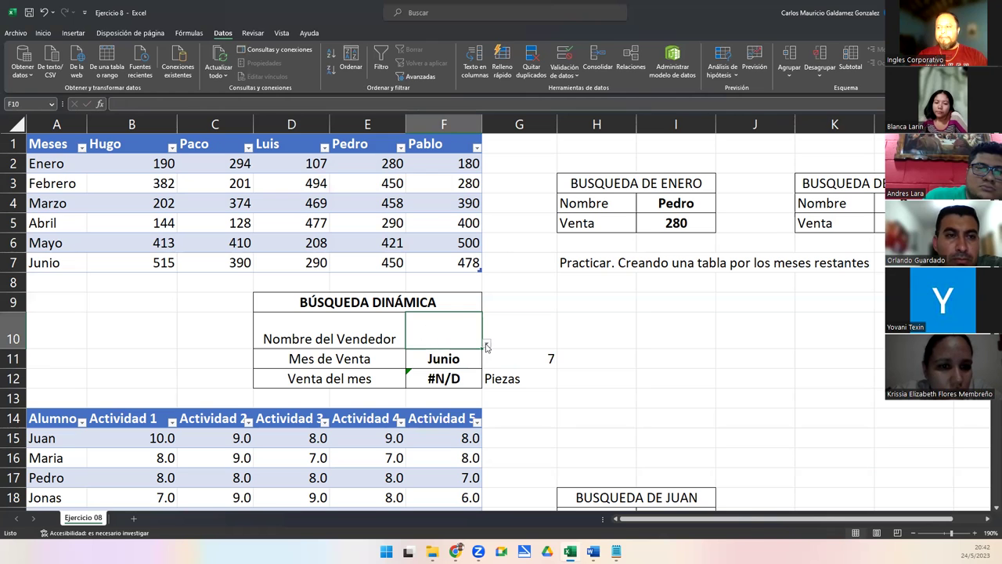
left_click(486, 345)
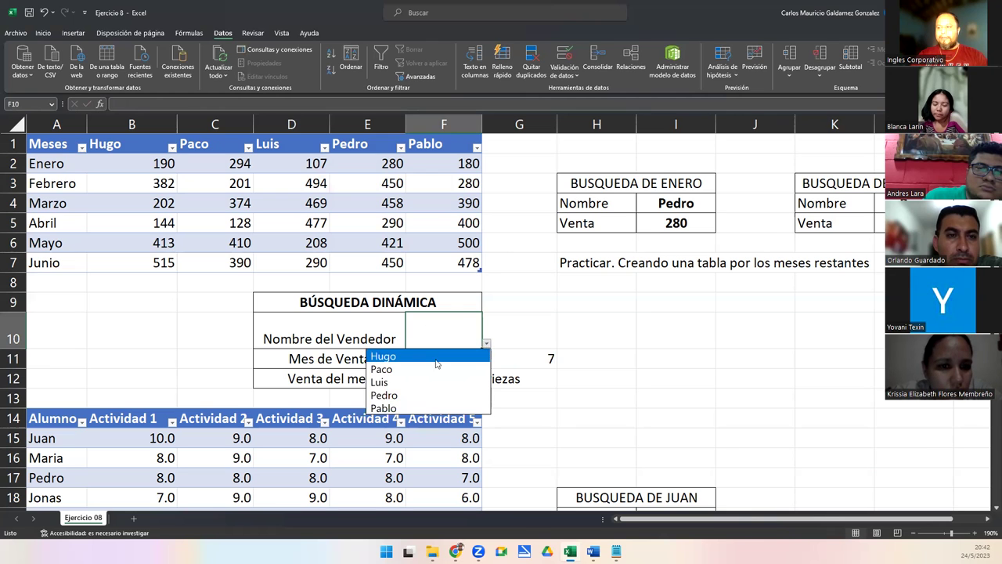
left_click(398, 381)
Inspect how the BUSCARH formula in F12 uses G11 as its row index, and cancel editing
left_click(448, 357)
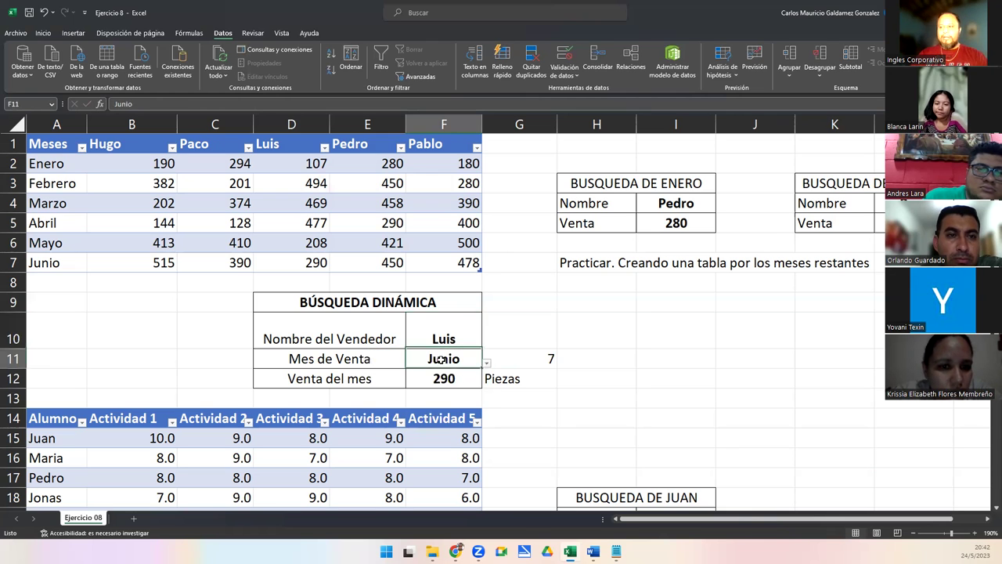
left_click(520, 358)
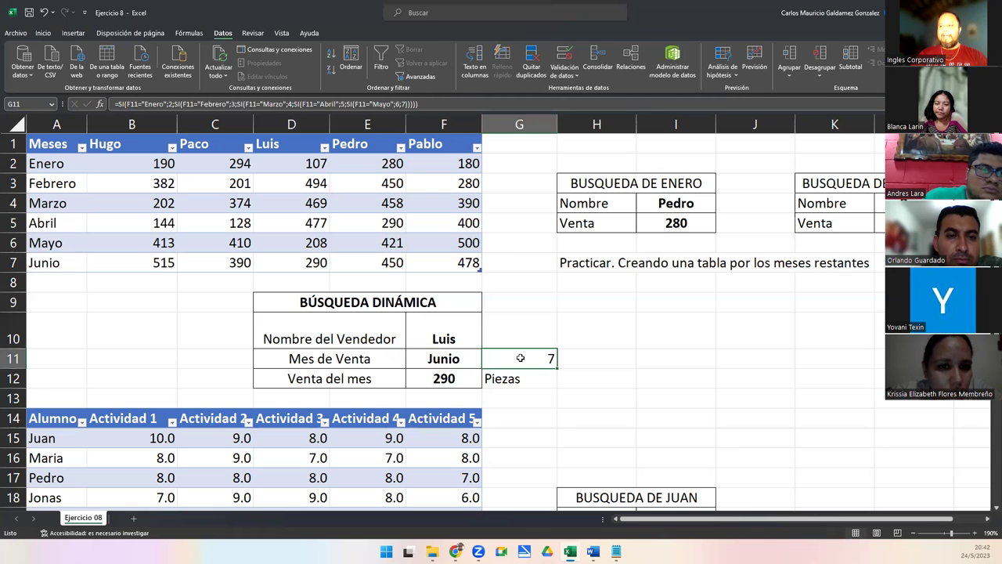
left_click(443, 381)
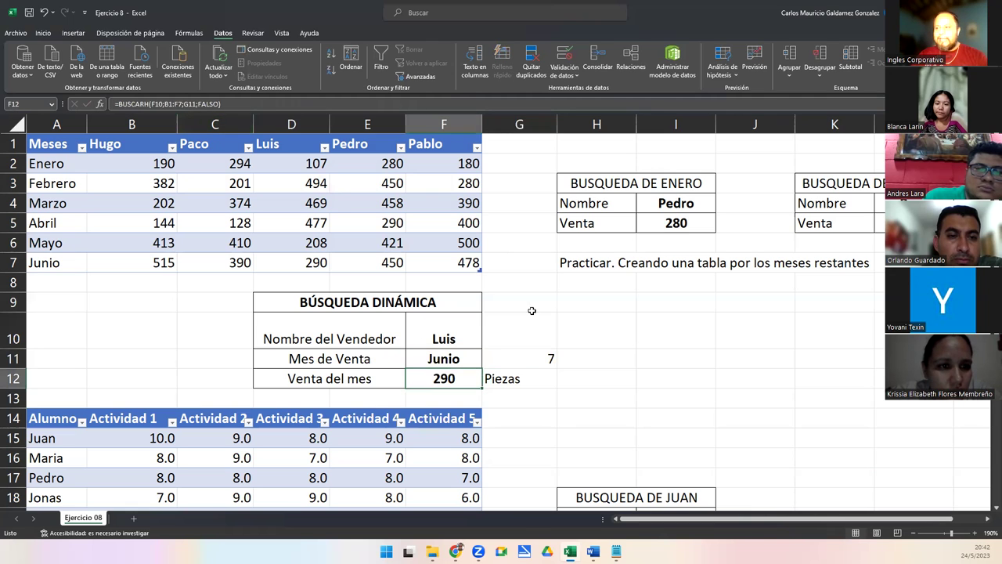
left_click(524, 360)
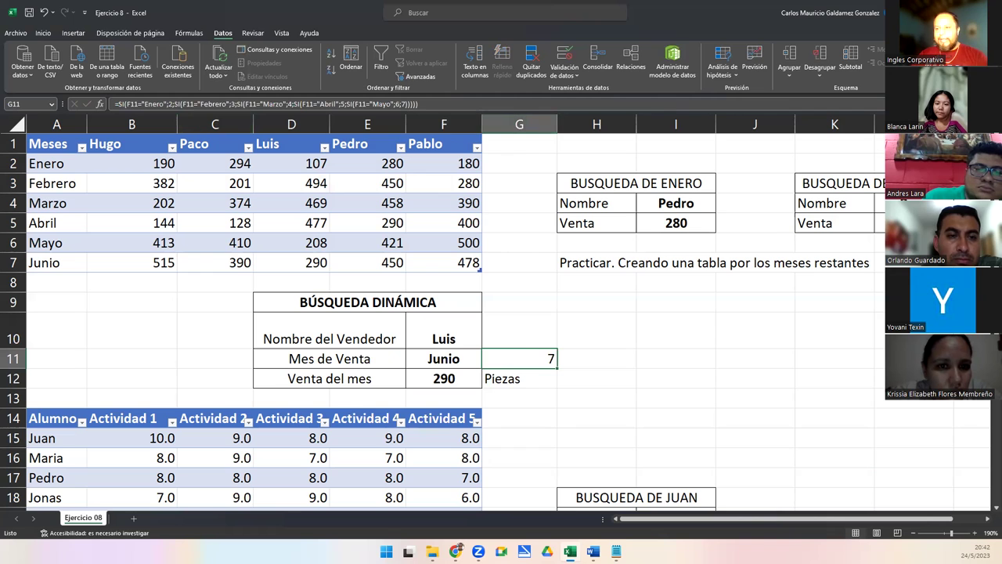
double_click(419, 381)
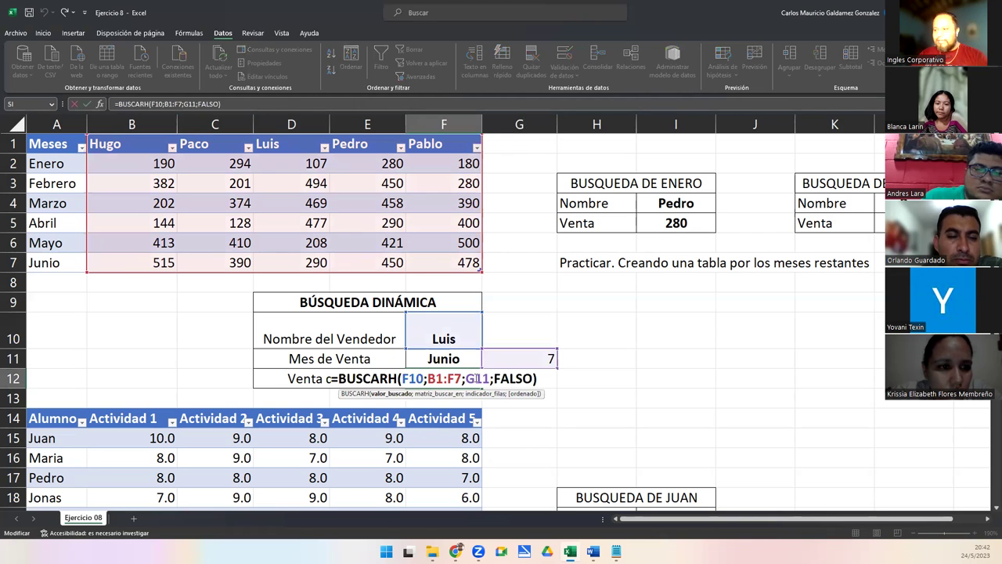
left_click_drag(465, 379, 490, 379)
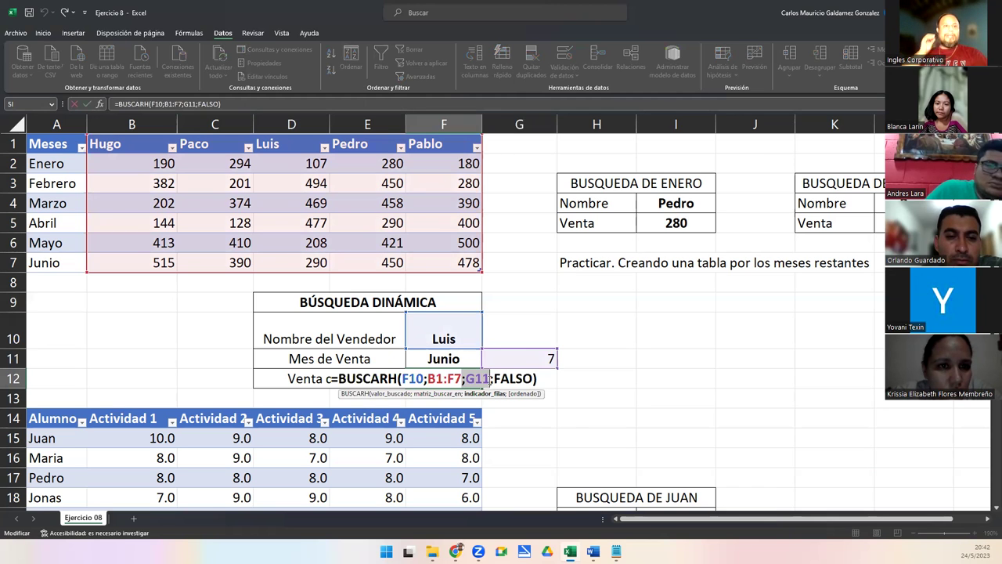
key("Escape")
Set the font color of G11 to white to hide the helper row number
left_click(513, 357)
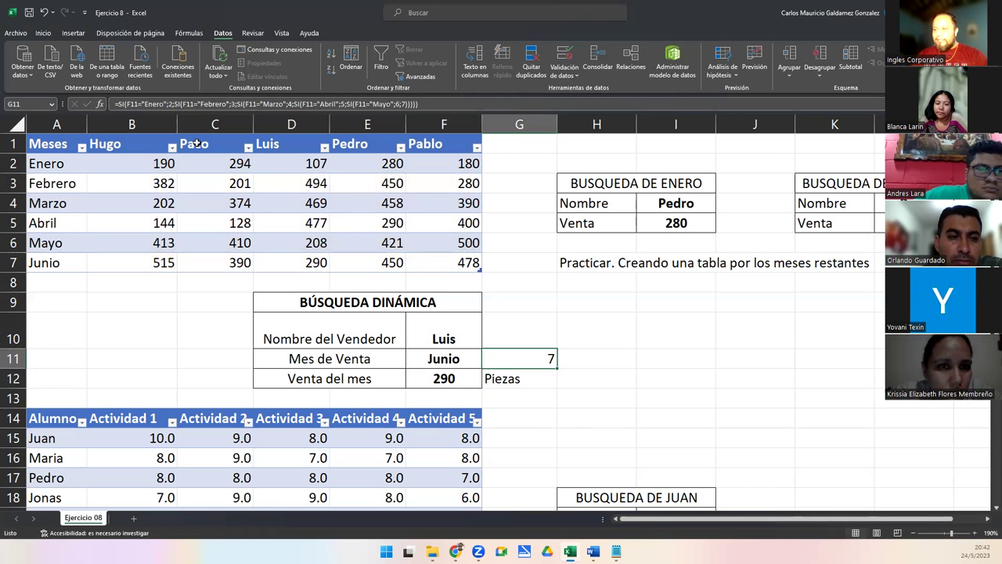
left_click(47, 34)
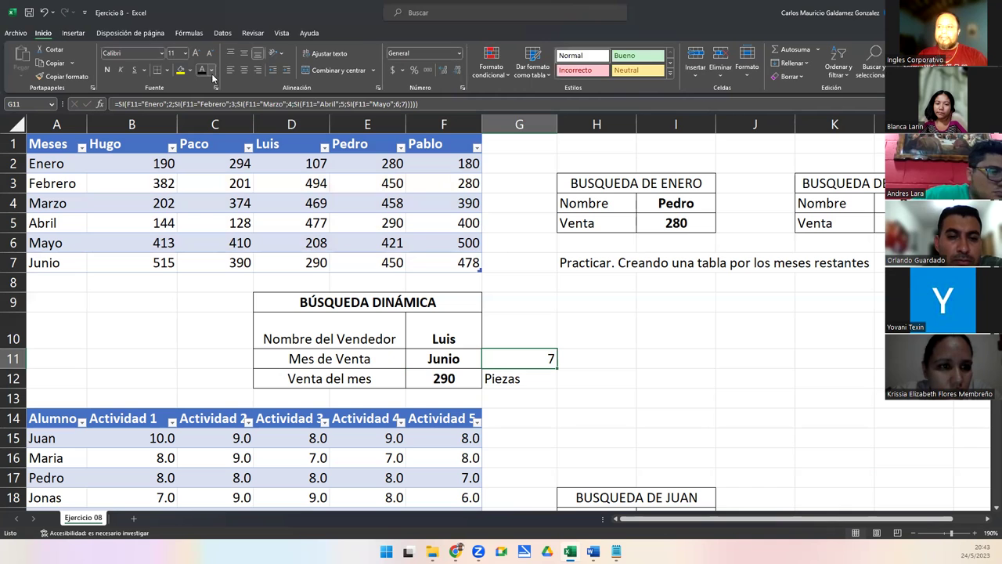
left_click(211, 70)
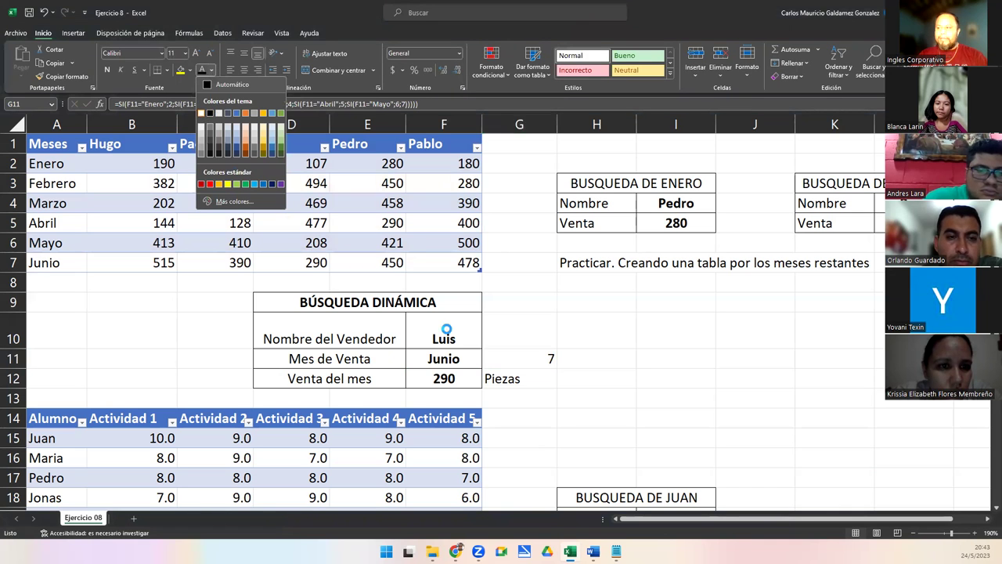
left_click(204, 115)
left_click(518, 382)
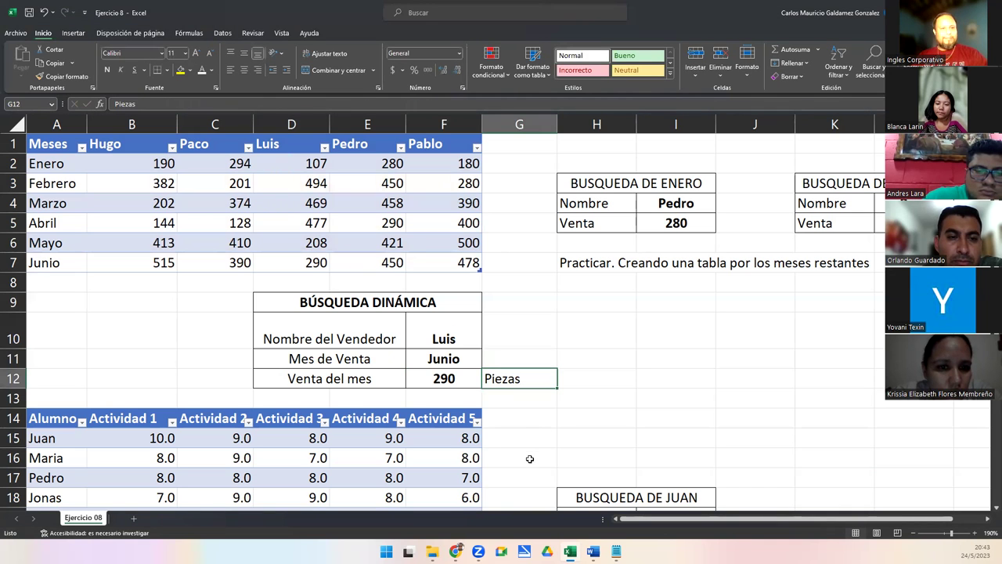
Review the nested SI formula in G11 that assigns a row number to each month in F11, and cancel editing
left_click_drag(435, 328, 460, 342)
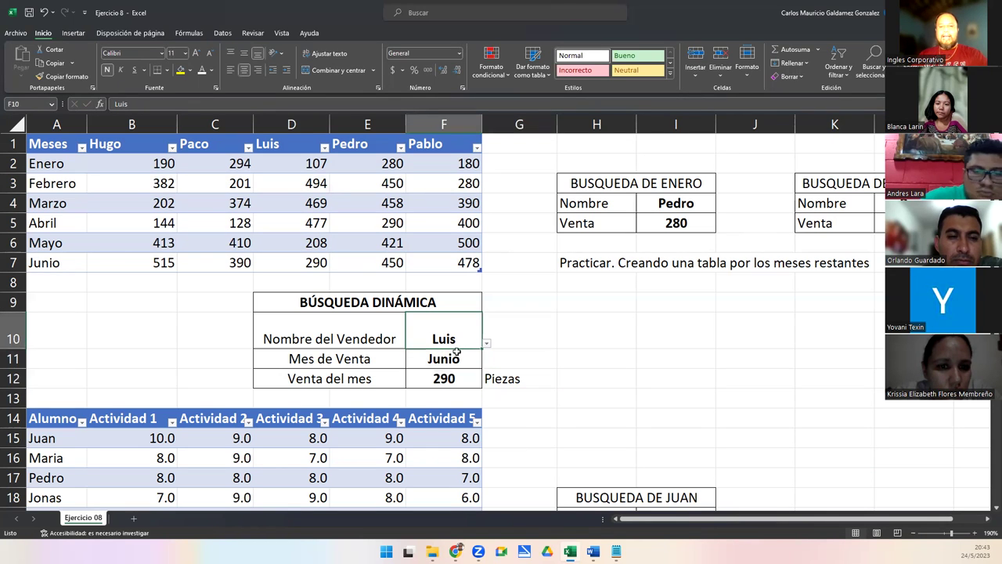
left_click(464, 358)
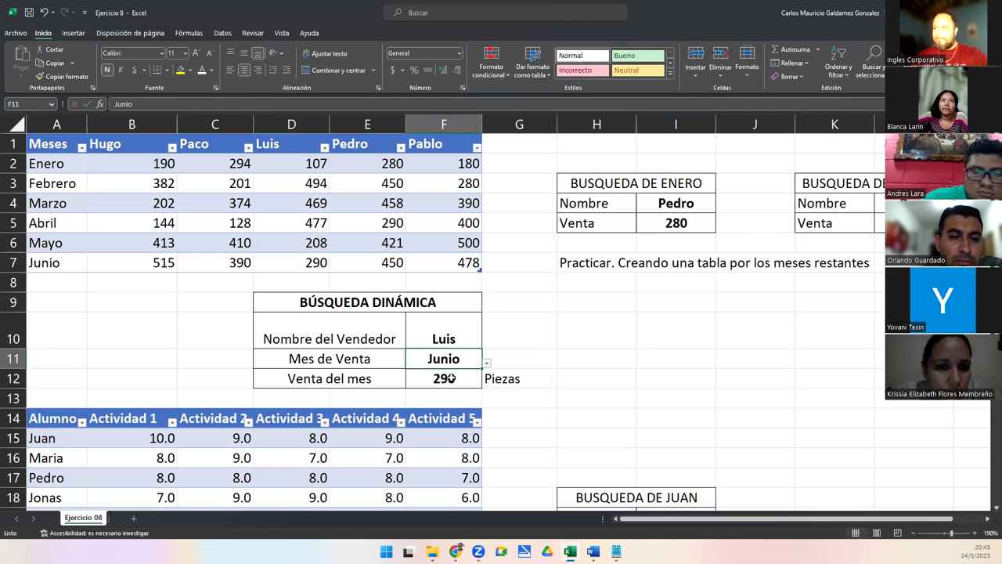
left_click(455, 339)
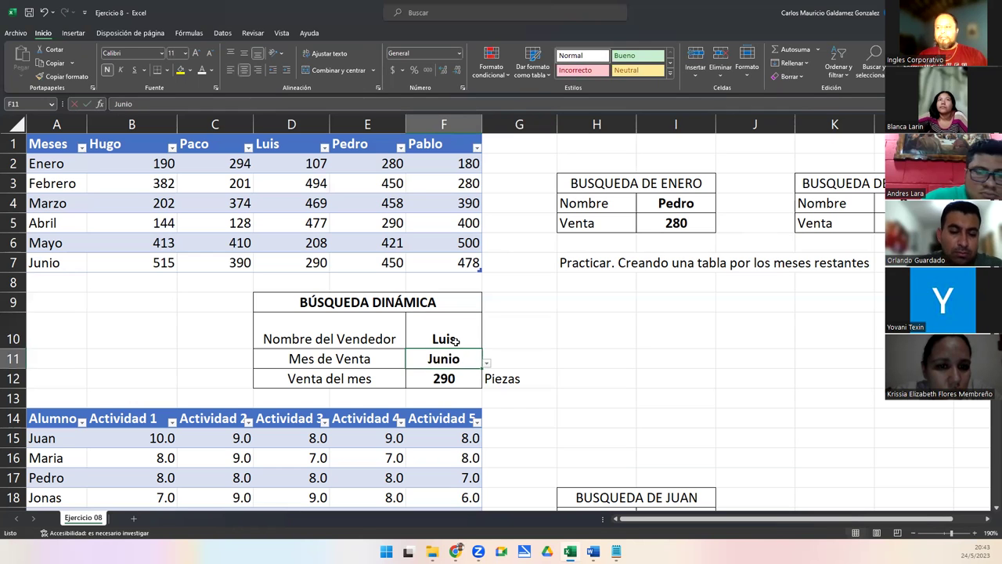
left_click(499, 357)
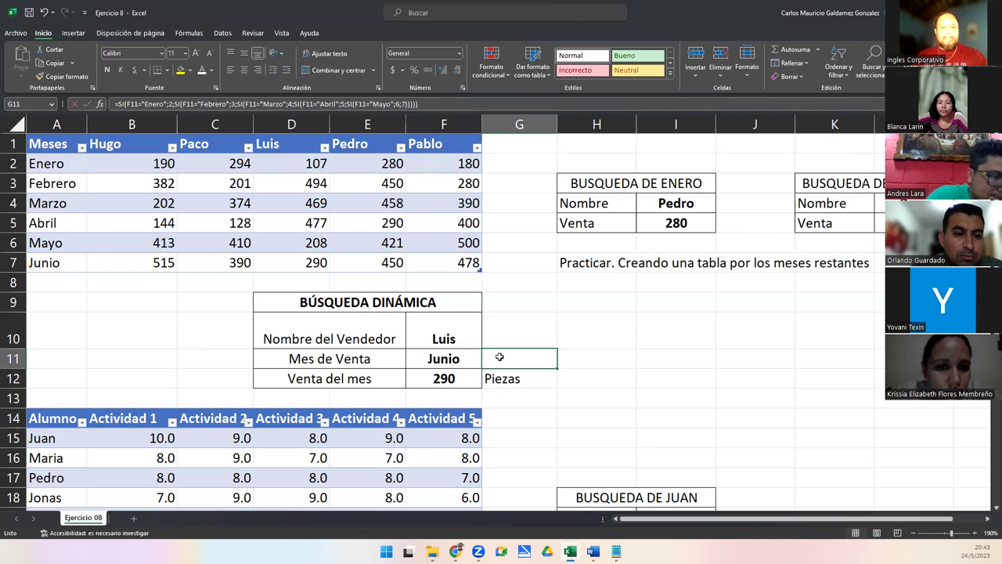
key("F2")
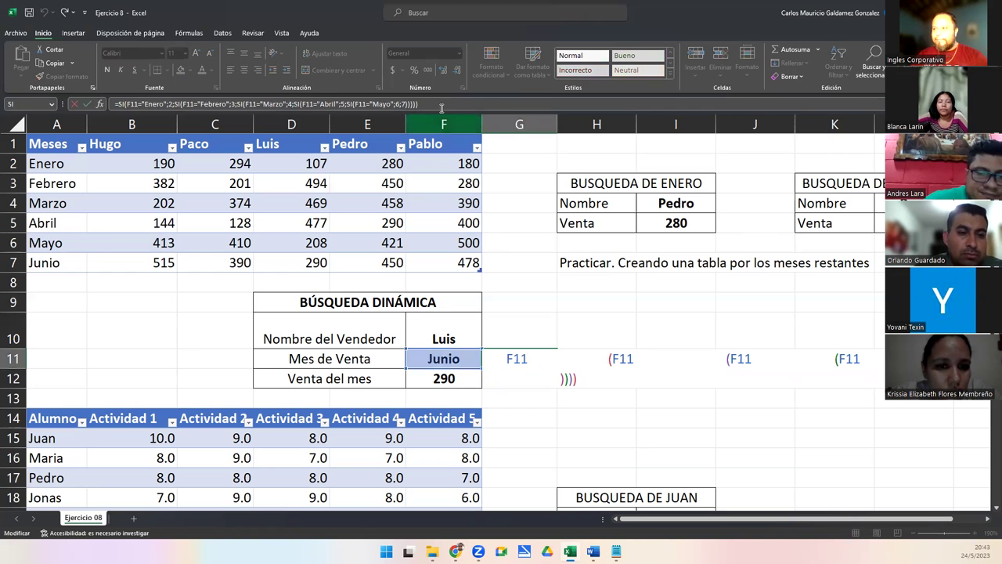
left_click_drag(226, 101, 114, 103)
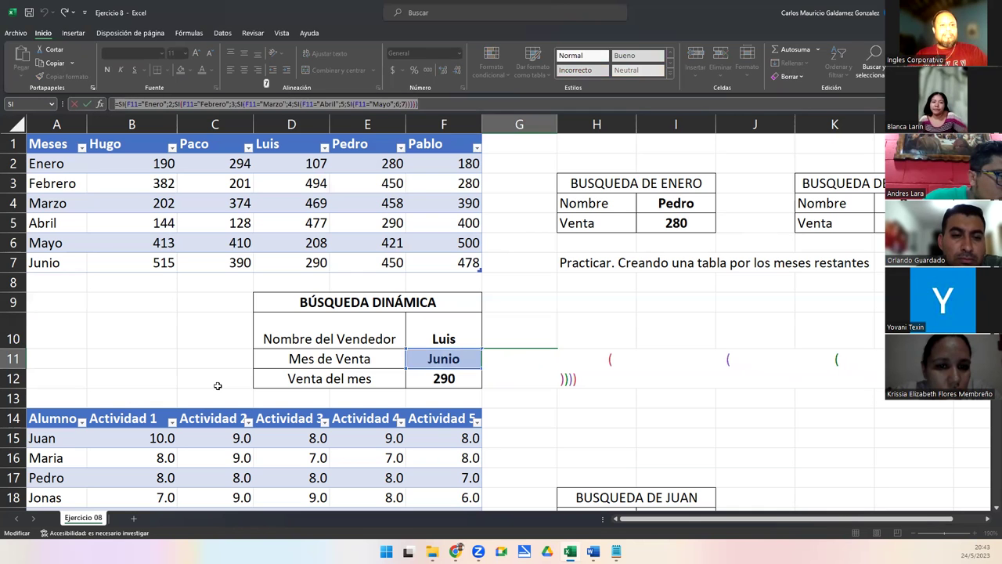
left_click(171, 104)
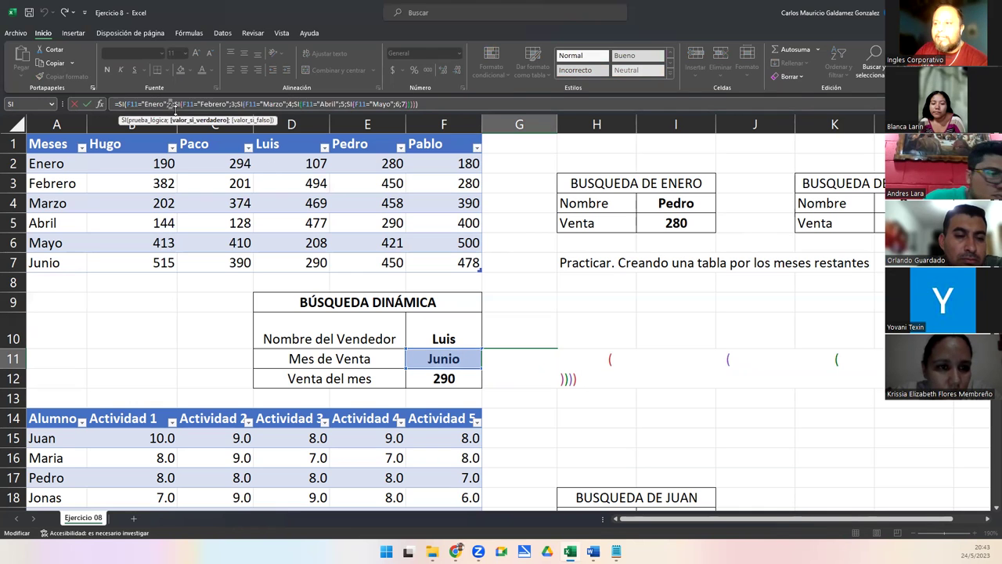
left_click(232, 104)
double_click(274, 104)
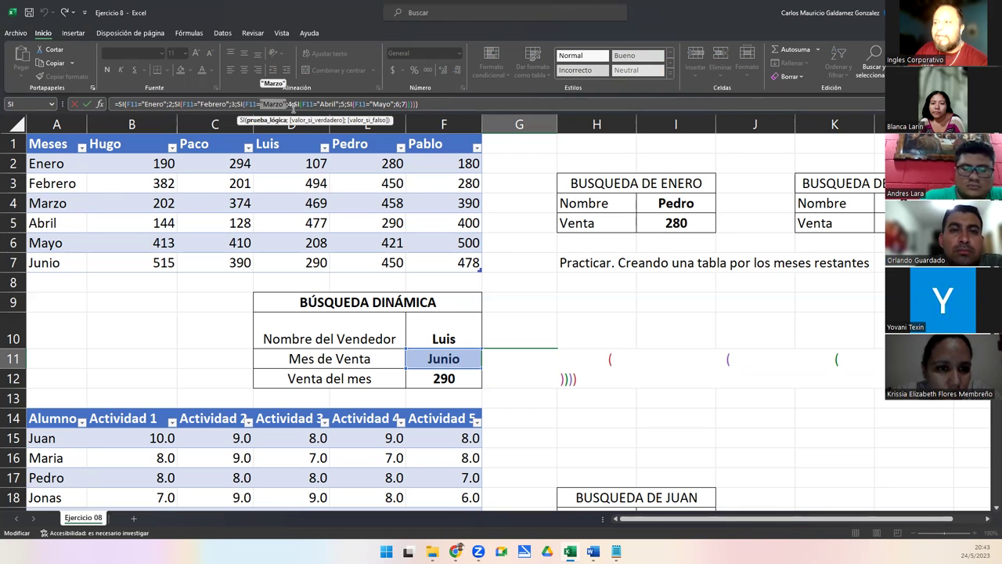
left_click(290, 104)
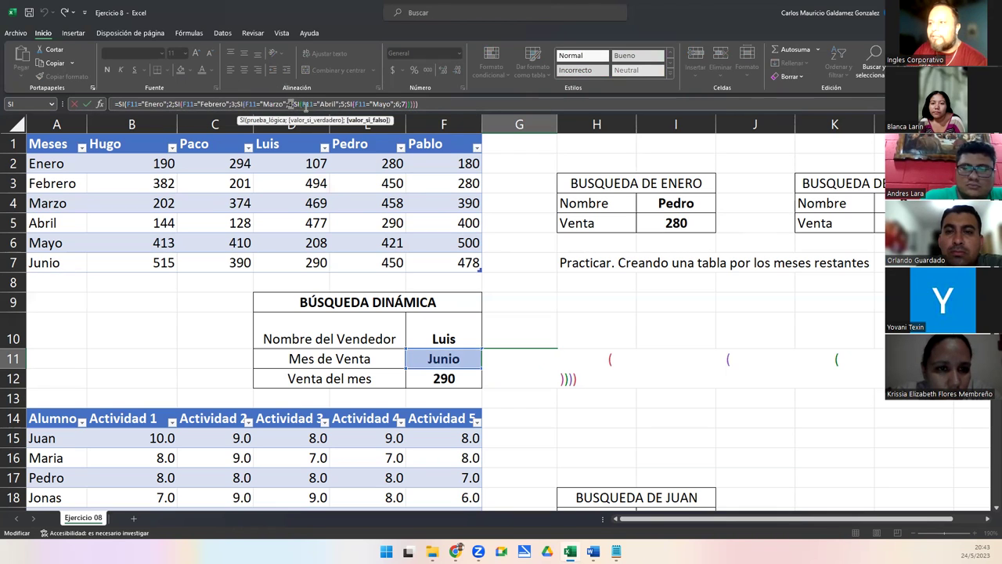
double_click(342, 105)
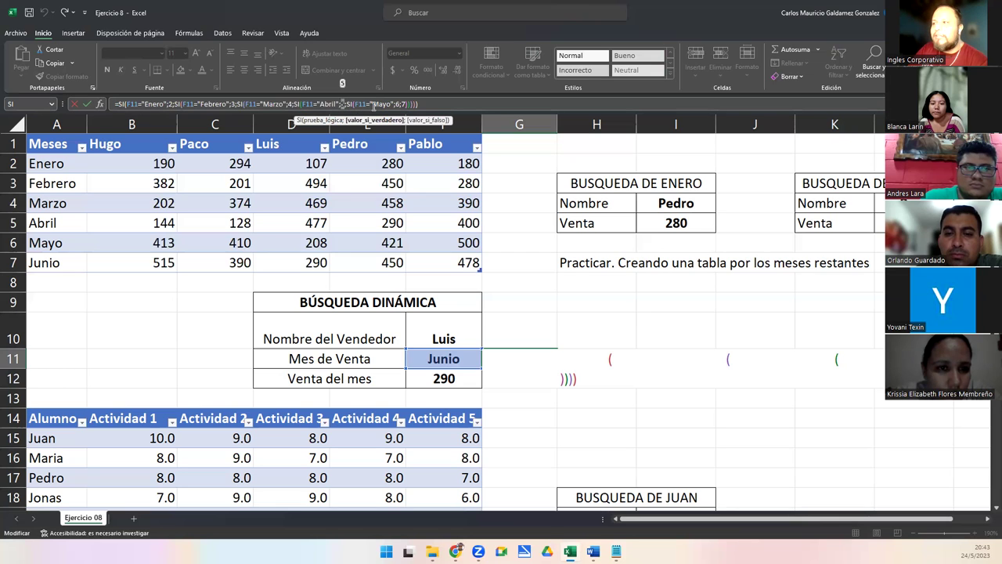
double_click(397, 104)
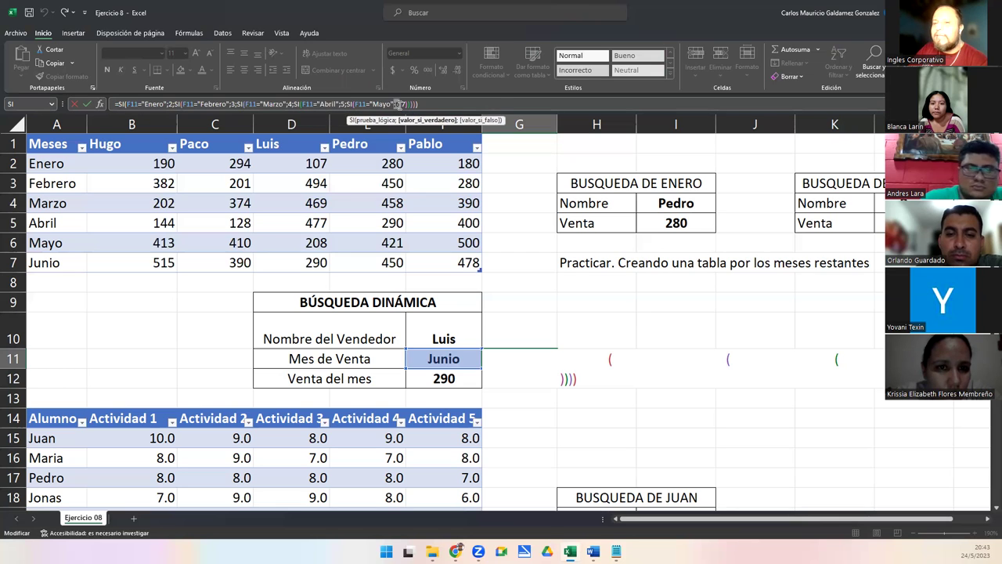
left_click(401, 104)
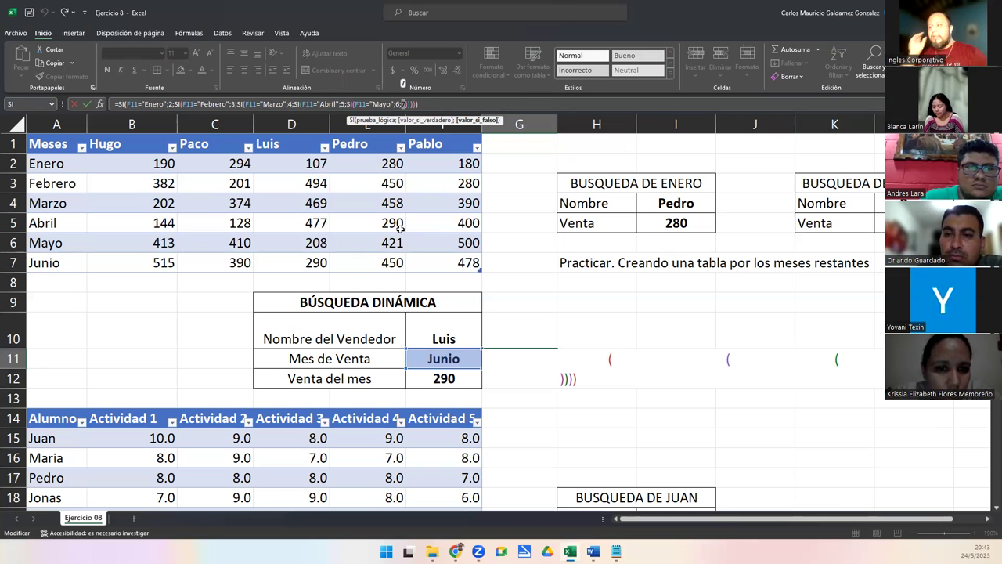
left_click(428, 382)
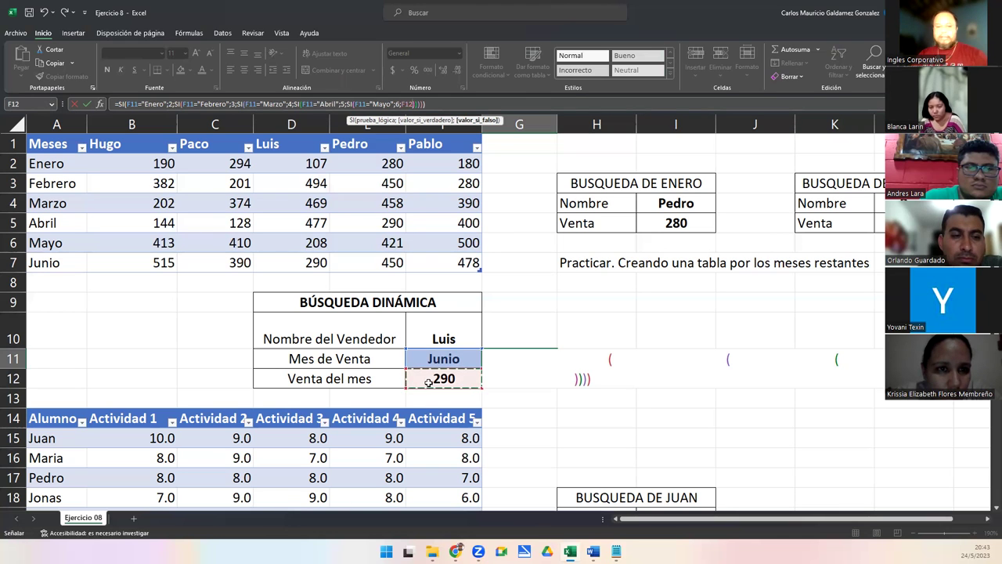
key("Escape")
Review the arguments of the BUSCARH formula in F12 and cross-check its result against column D and row 7 of the sales table
double_click(428, 382)
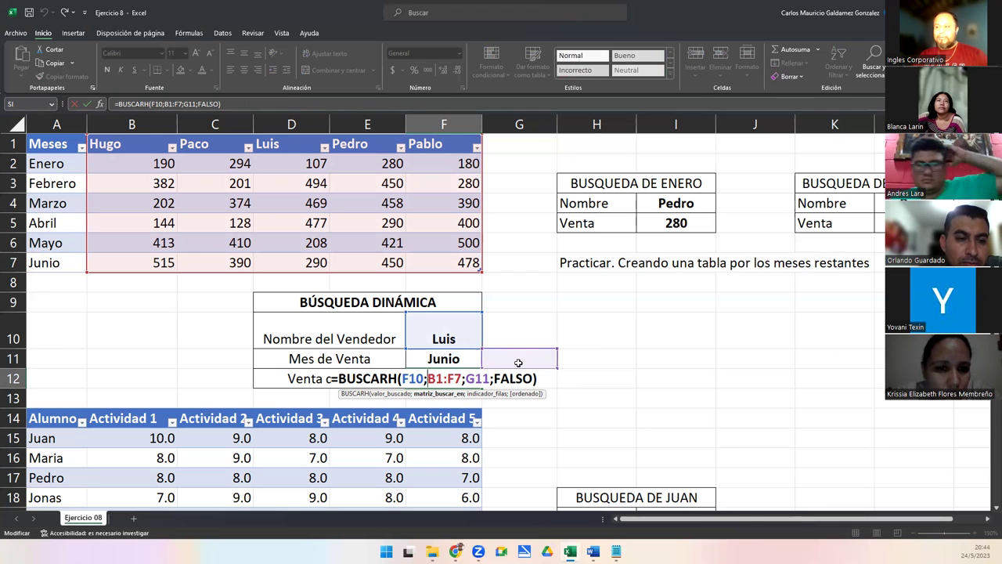
left_click(510, 378)
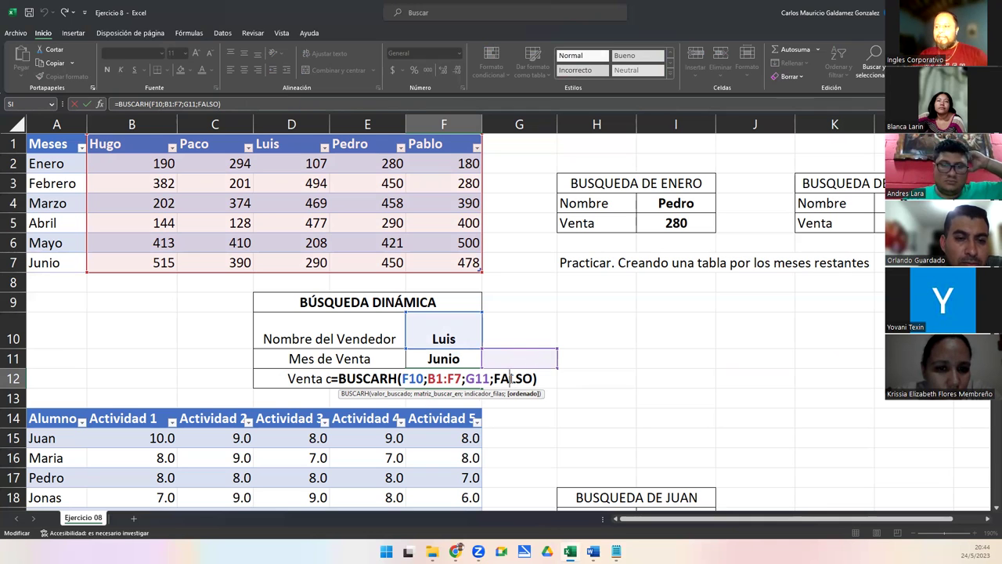
key("Return")
left_click(443, 378)
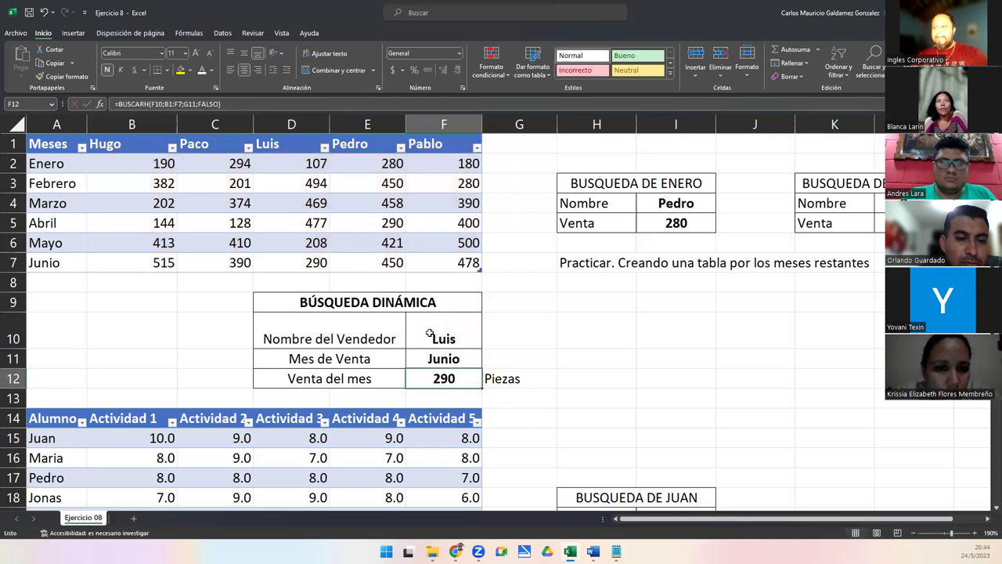
left_click(291, 123)
left_click(24, 263, "ctrl")
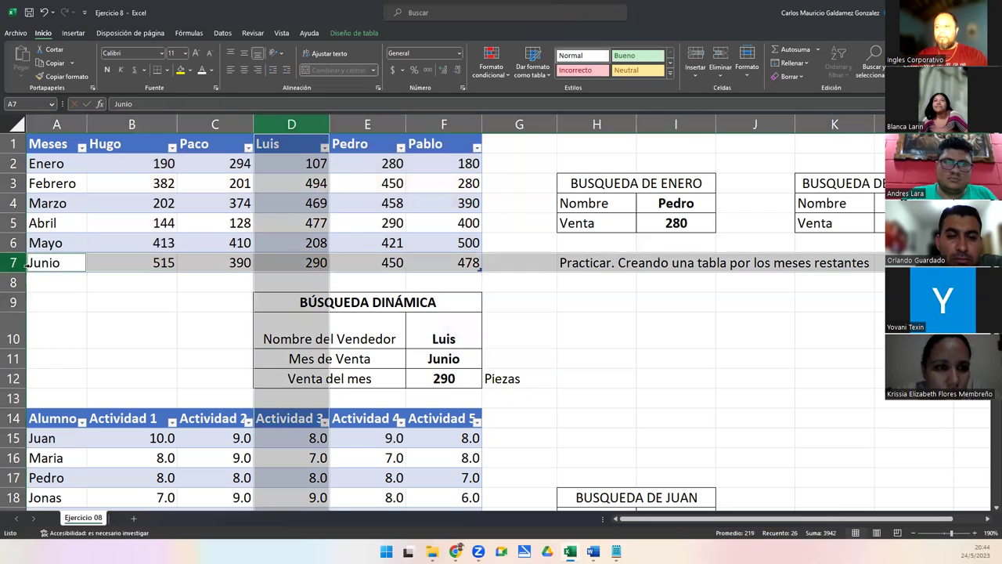
Choose the seller from B1 in the Nombre del Vendedor dropdown and Marzo in the Mes de Venta dropdown
left_click(444, 338)
left_click(486, 343)
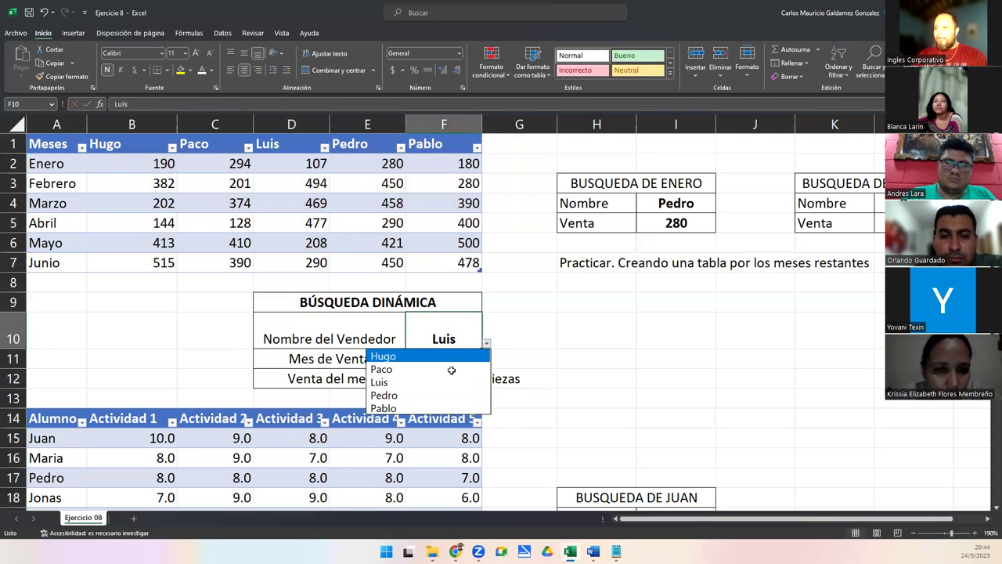
left_click(451, 356)
left_click(466, 360)
left_click(486, 364)
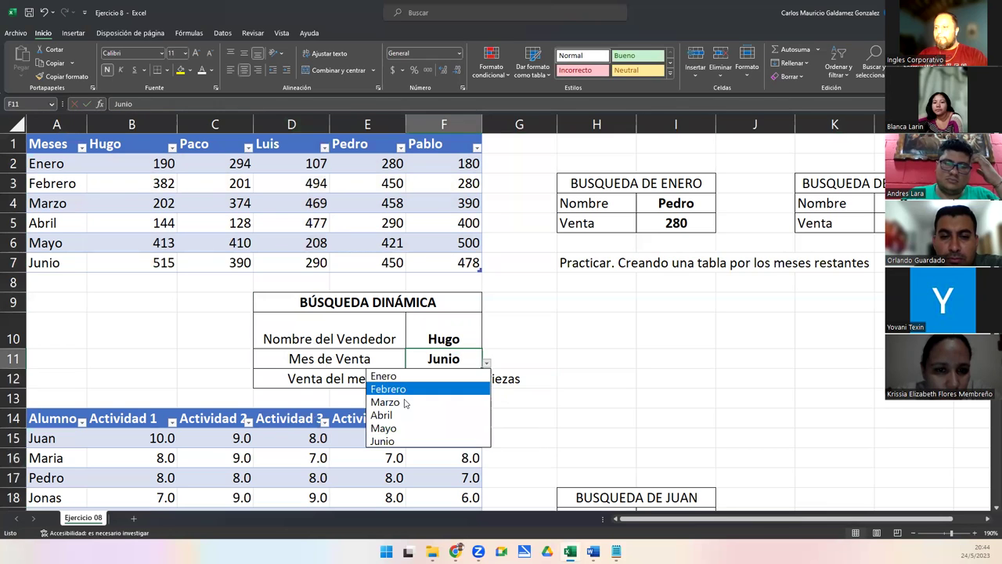
left_click(396, 403)
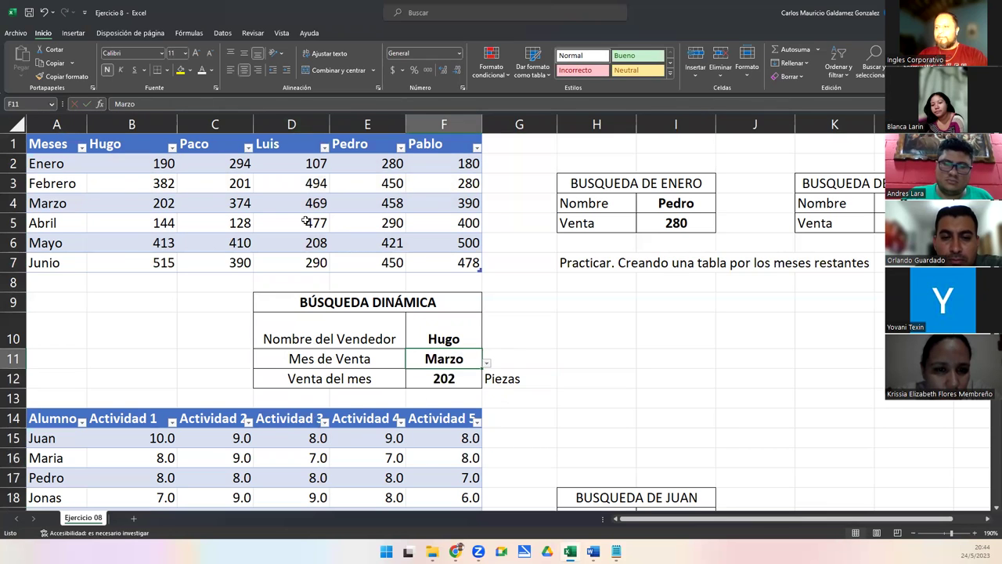
Cross-check the Venta del mes result against row 4 and column B of the sales table
left_click(14, 203)
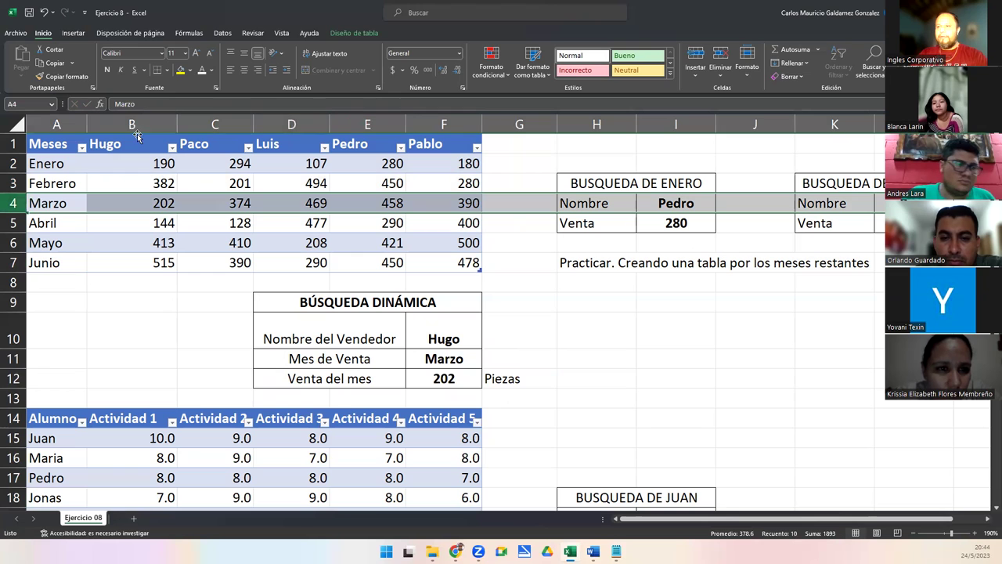
left_click(135, 127)
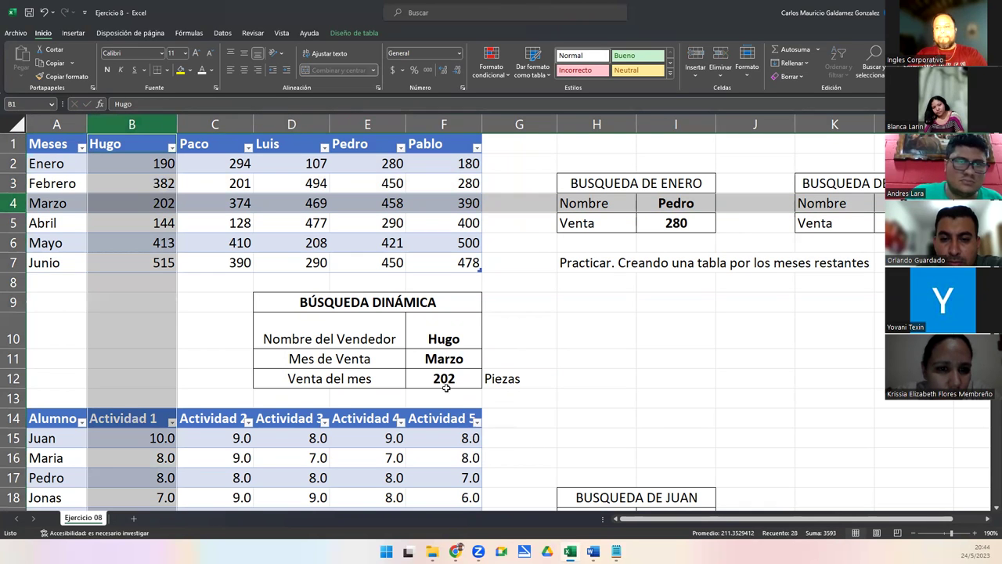
left_click(430, 359)
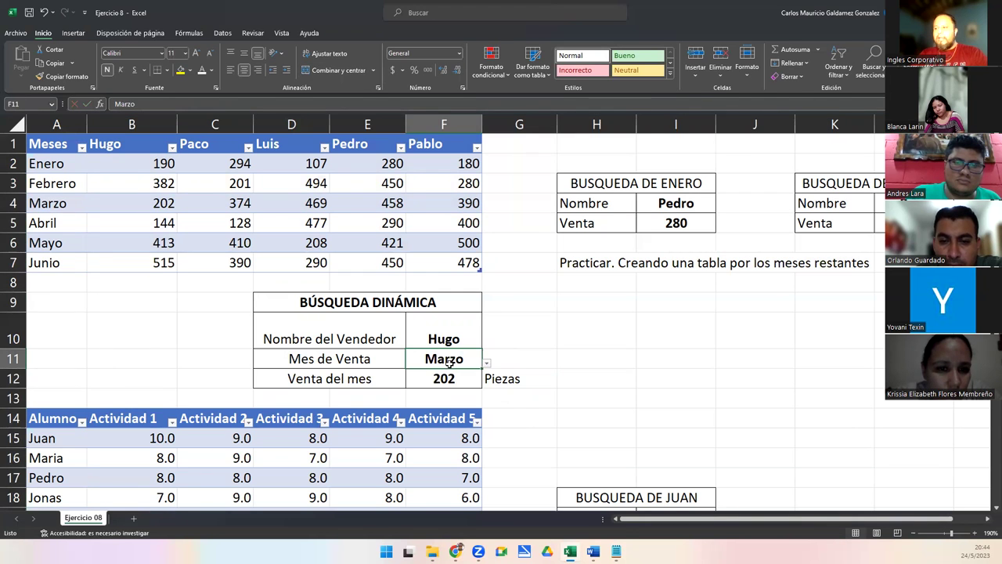
scroll(525, 381, "down", 4)
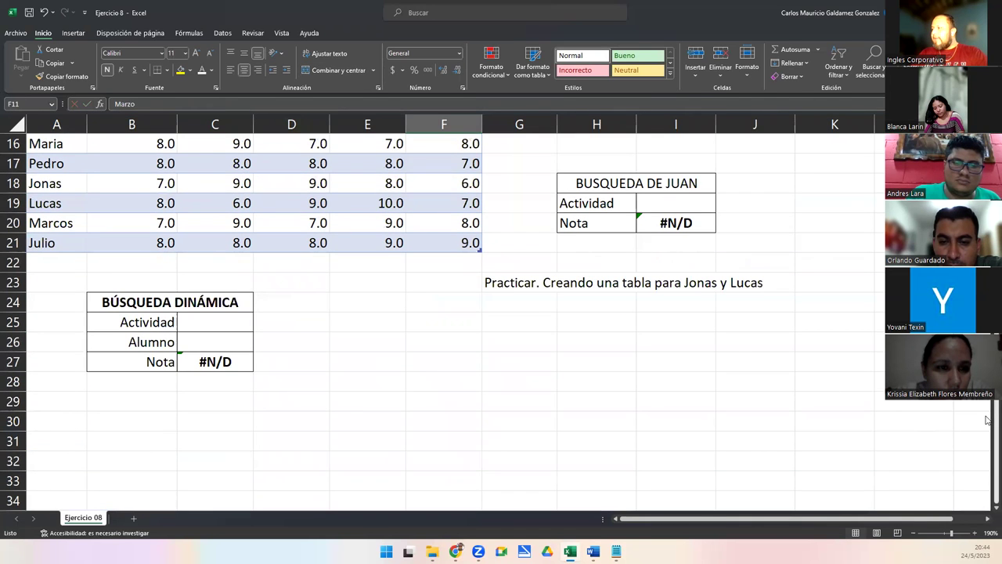
scroll(631, 265, "up", 1)
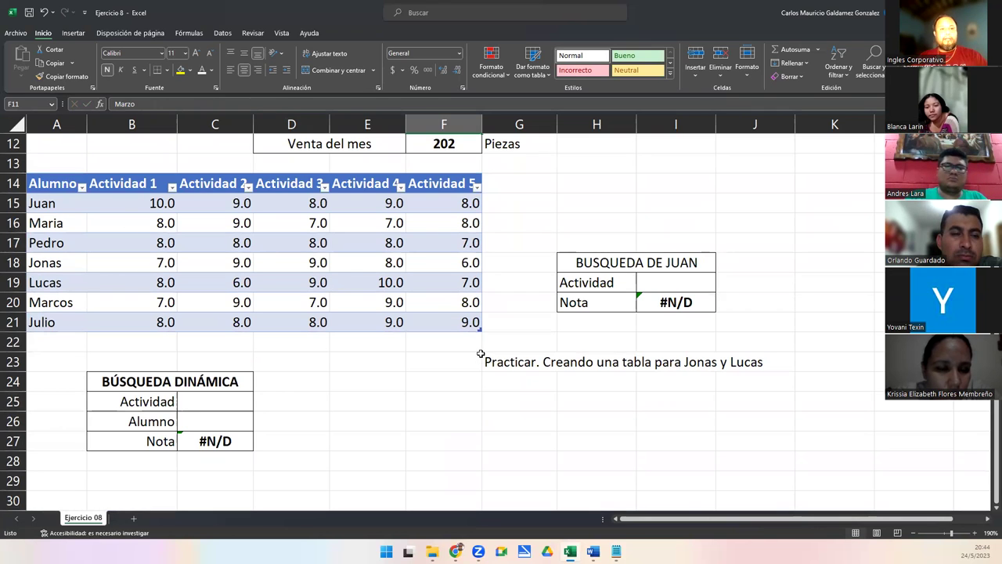
scroll(478, 354, "up", 4)
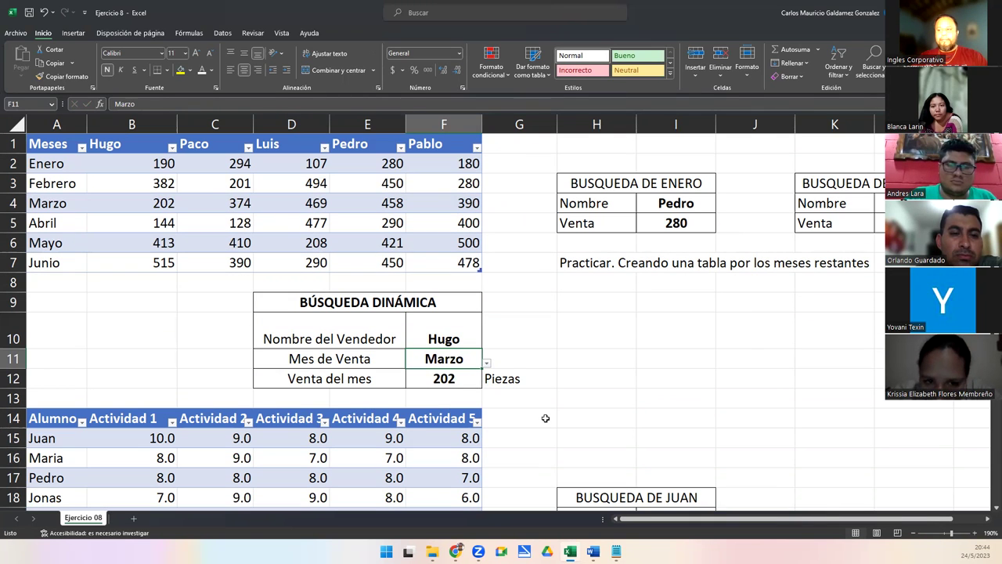
Try replacing the B1:F7 argument of the BUSCARH formula in F12 with a Tabla1 structured reference by reselecting the same cells
left_click(456, 378)
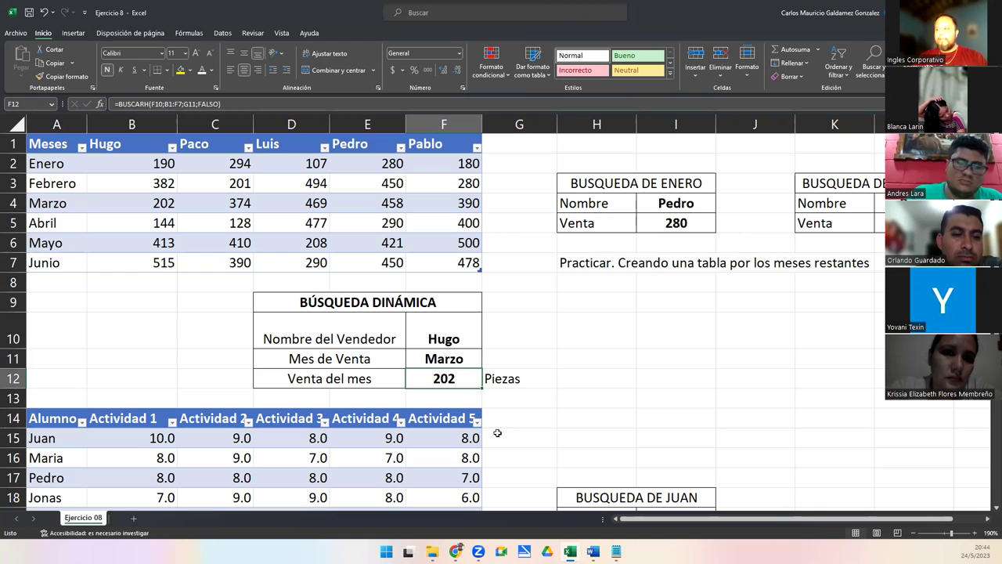
double_click(428, 391)
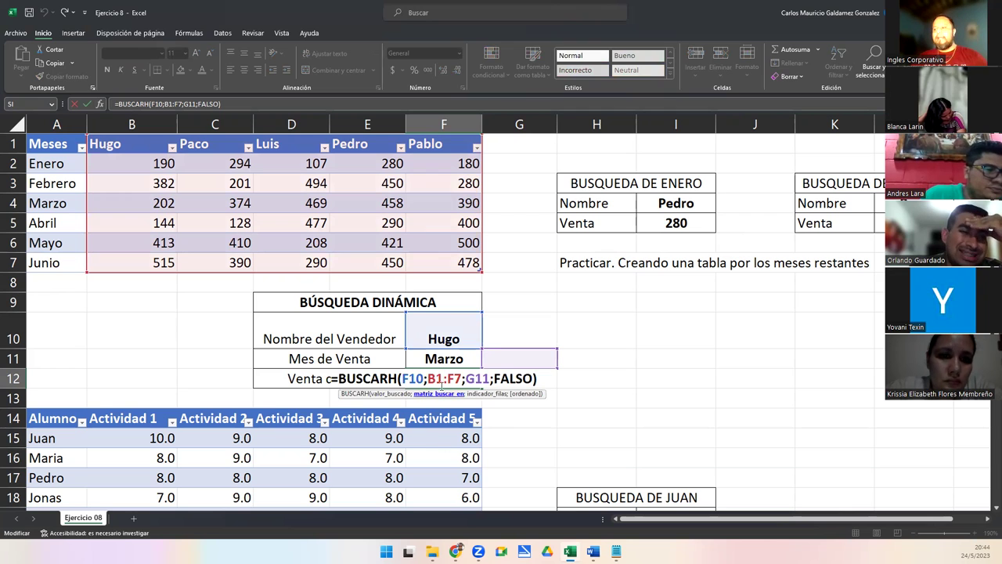
left_click_drag(428, 378, 460, 378)
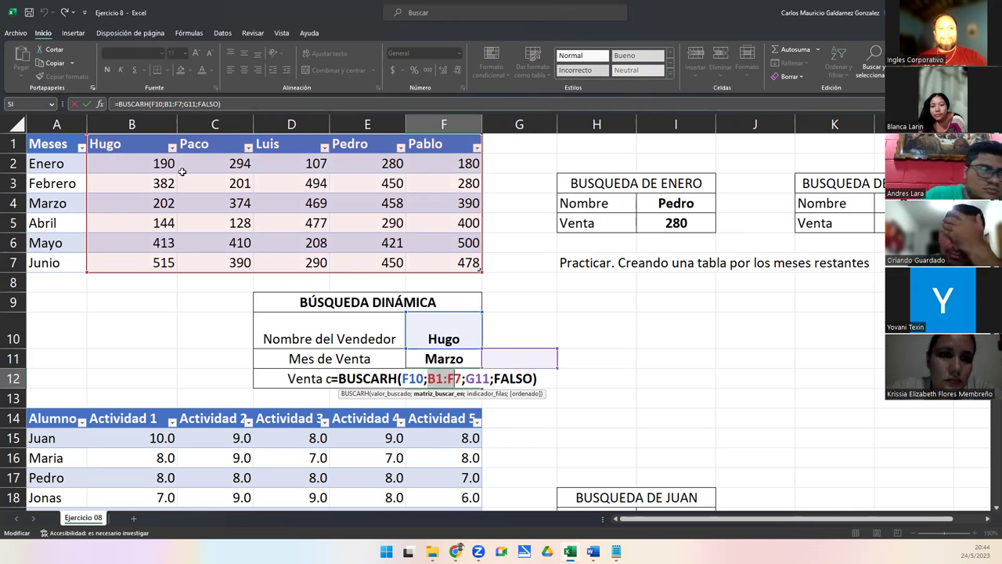
left_click(459, 377)
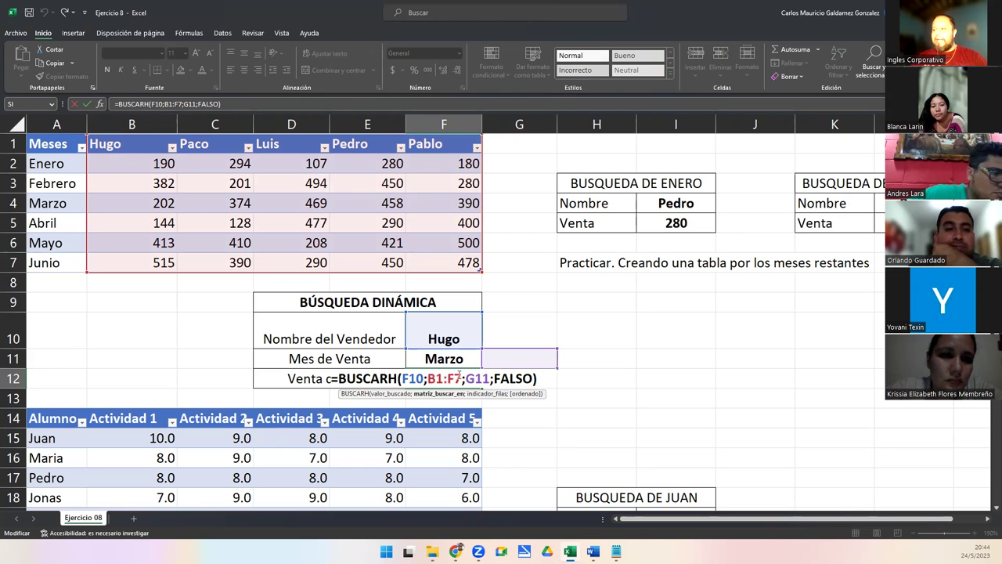
key("BackSpace")
key("BackSpace")
key("BackSpace")
key("BackSpace")
key("BackSpace")
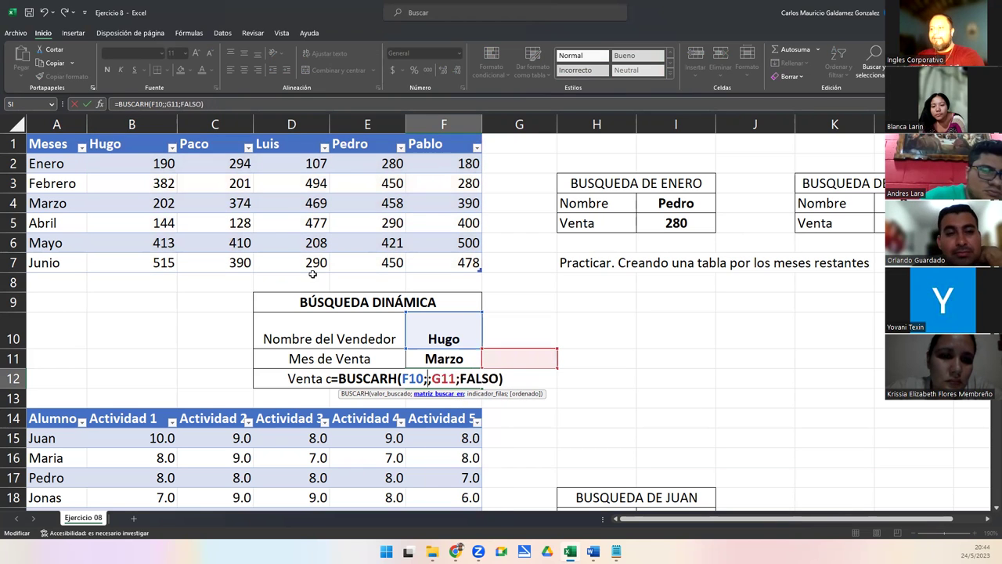
left_click_drag(122, 142, 461, 266)
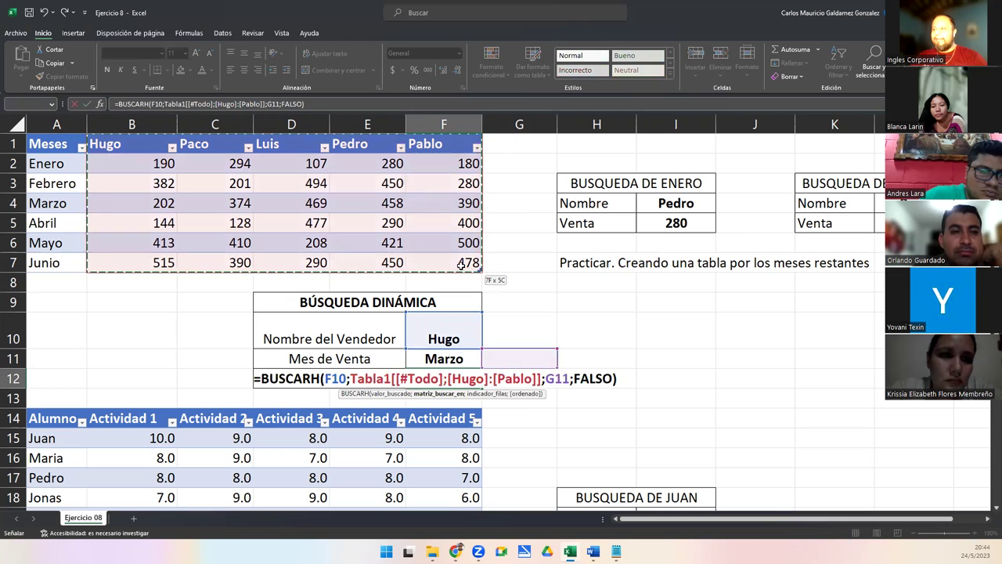
key("Return")
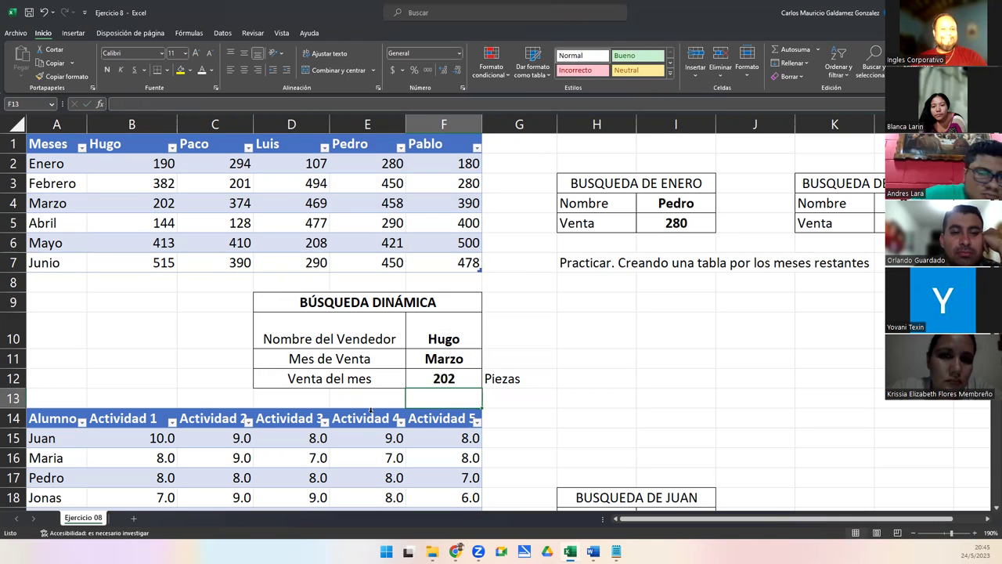
Inspect the Tabla1 reference in the F12 formula and restore the lookup range to B1:F7
double_click(434, 378)
left_click_drag(350, 378, 544, 379)
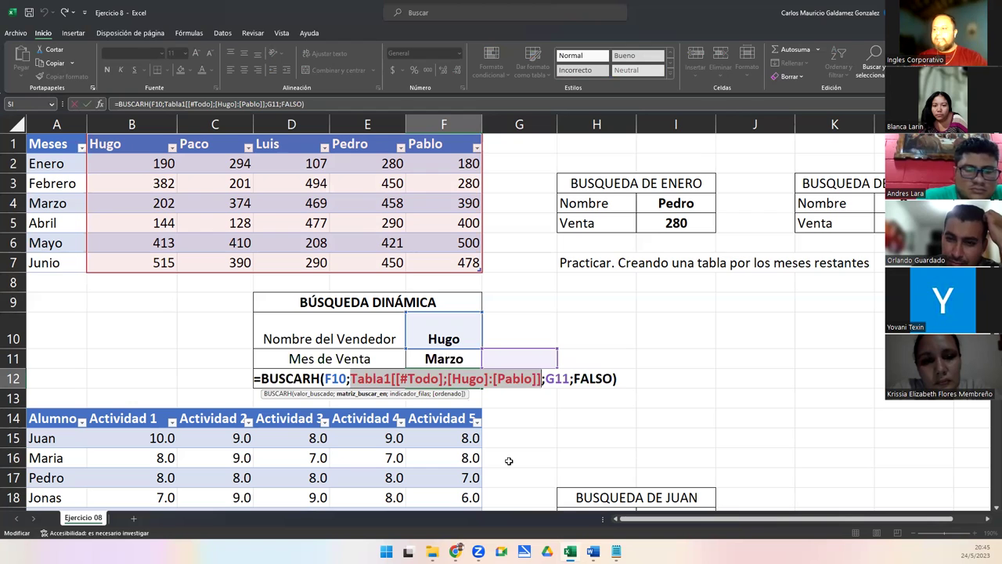
key("ctrl+Return")
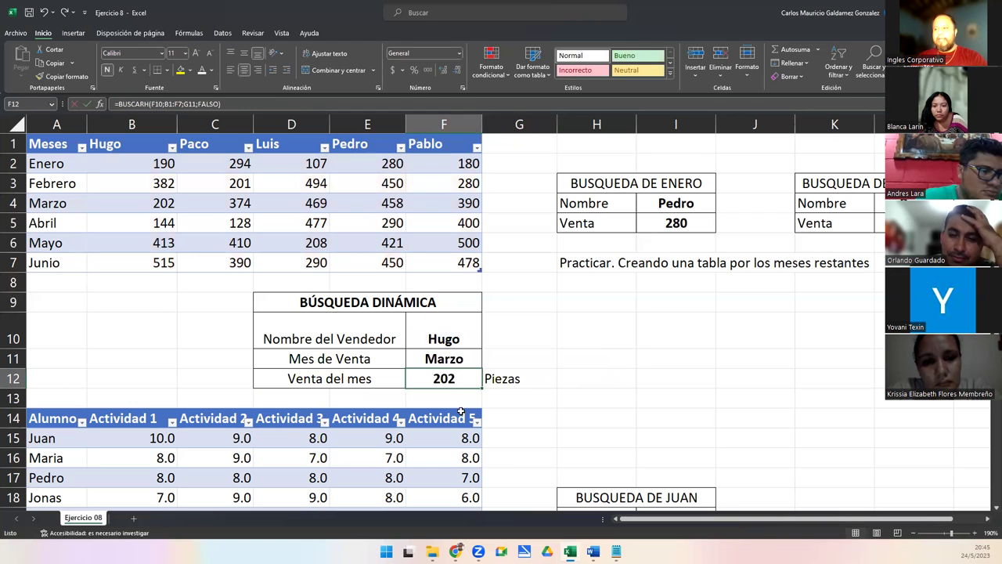
Inspect the B1:F7 lookup range argument in the BUSCARH formula in F12
double_click(440, 378)
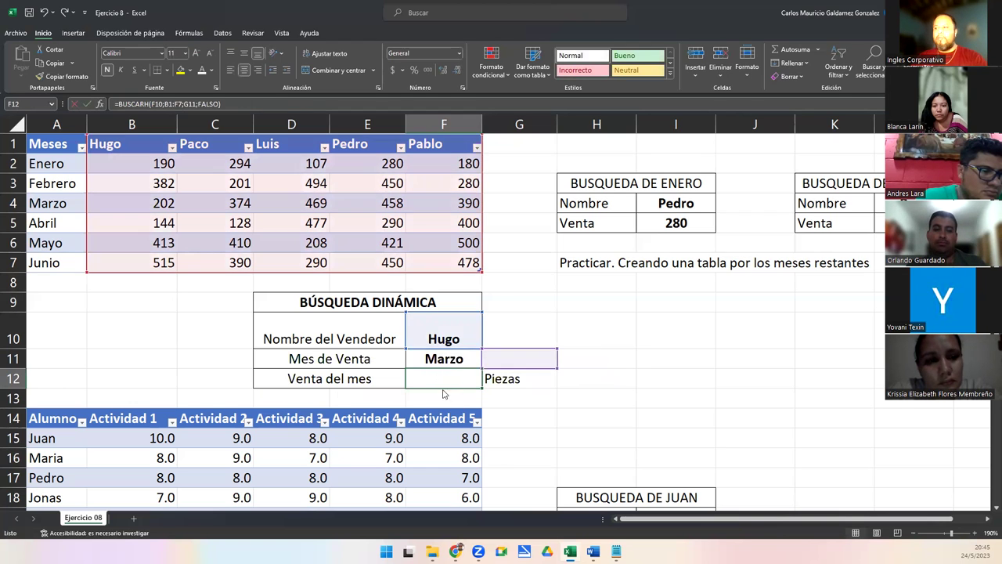
left_click_drag(429, 378, 461, 379)
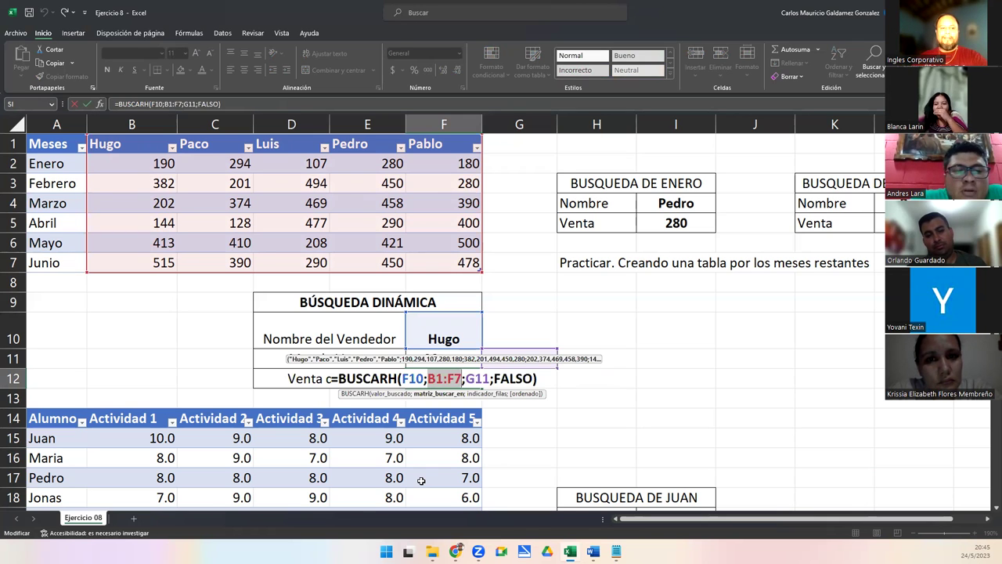
key("ctrl+Return")
Review the student grades table in A14:F21 and the single-student Actividad lookup in H18:I20, including its Nota formula
scroll(365, 405, "down", 5)
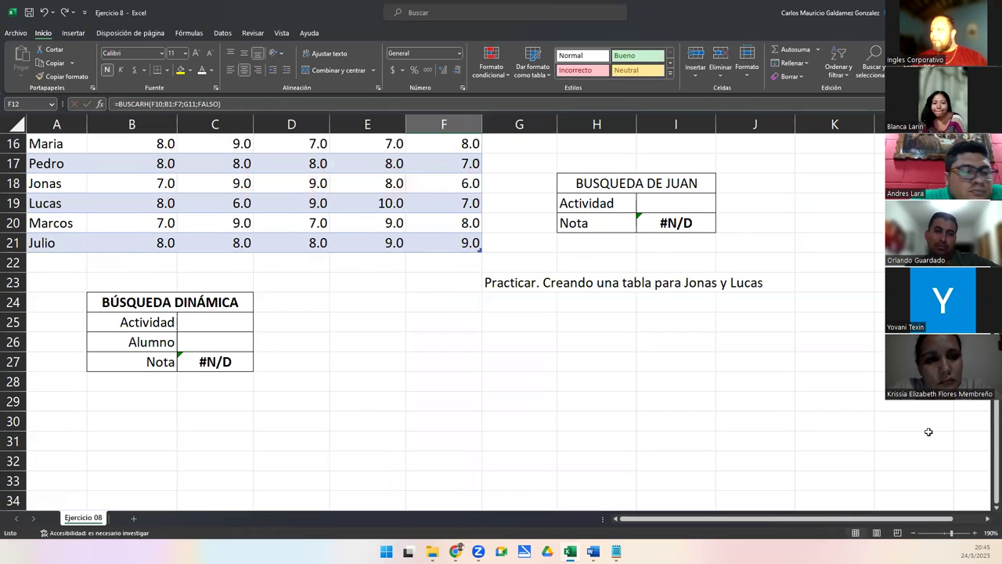
left_click_drag(996, 438, 996, 413)
left_click_drag(55, 183, 234, 205)
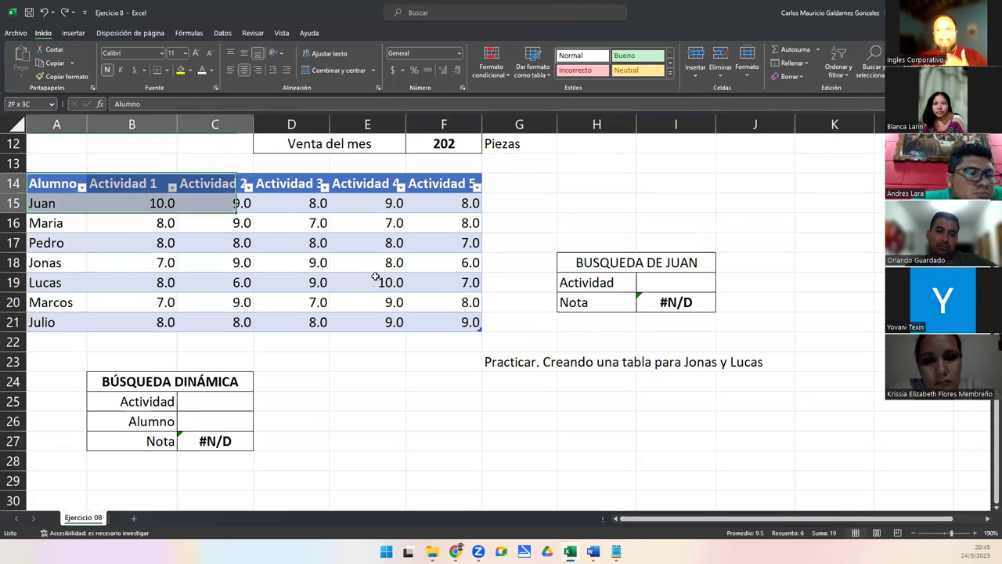
left_click_drag(376, 277, 432, 324)
left_click(639, 263)
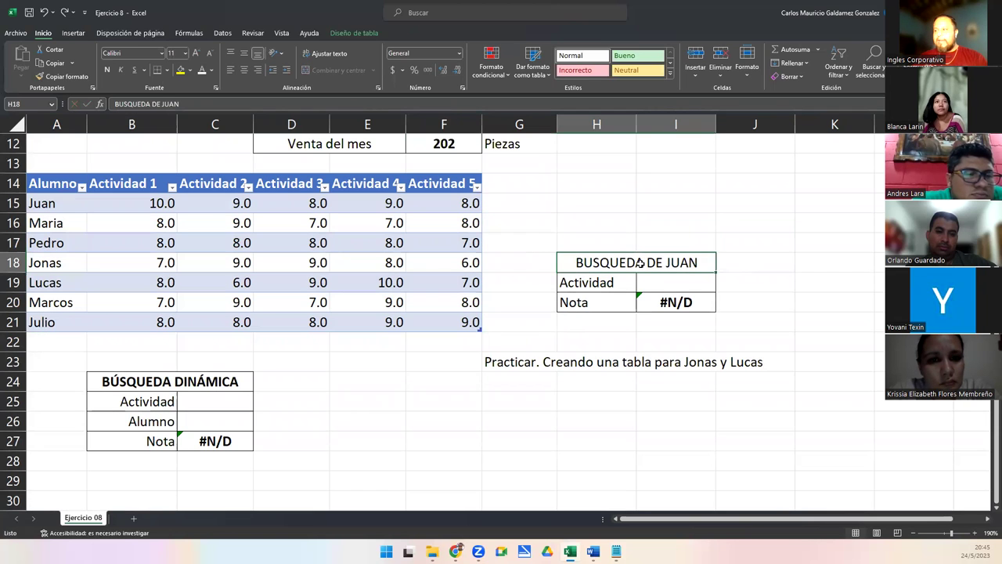
left_click(597, 286)
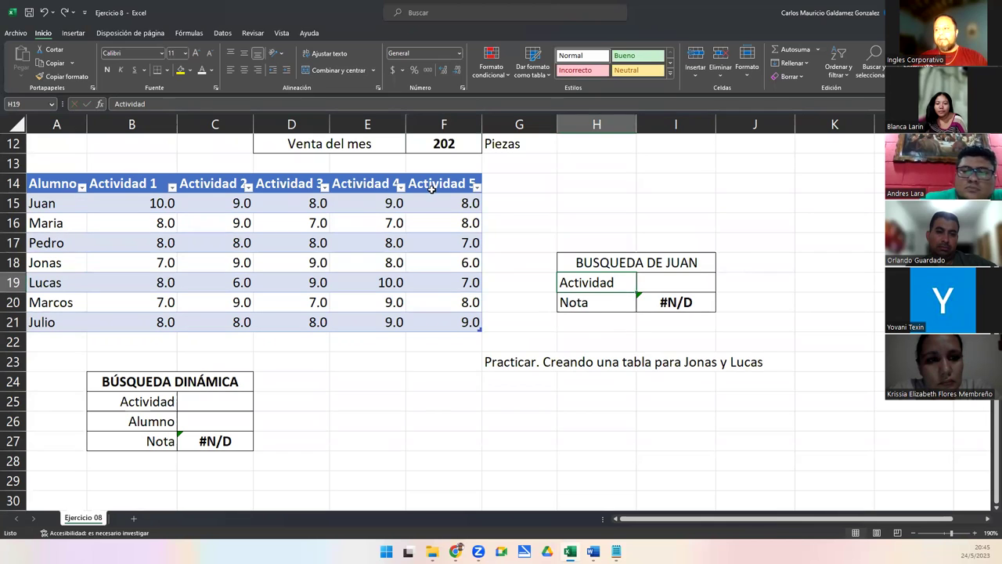
left_click(704, 283)
left_click_drag(124, 183, 442, 184)
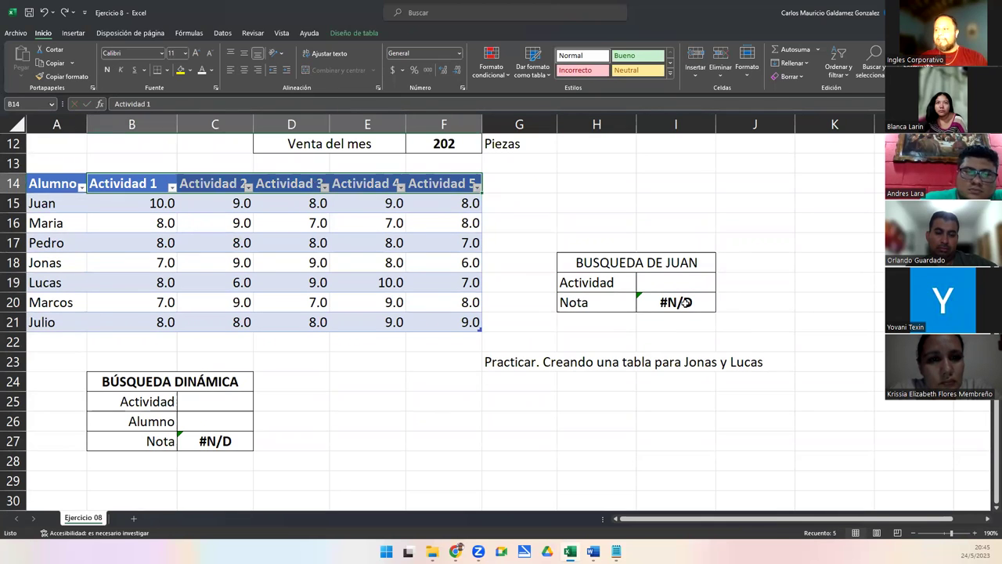
left_click(673, 303)
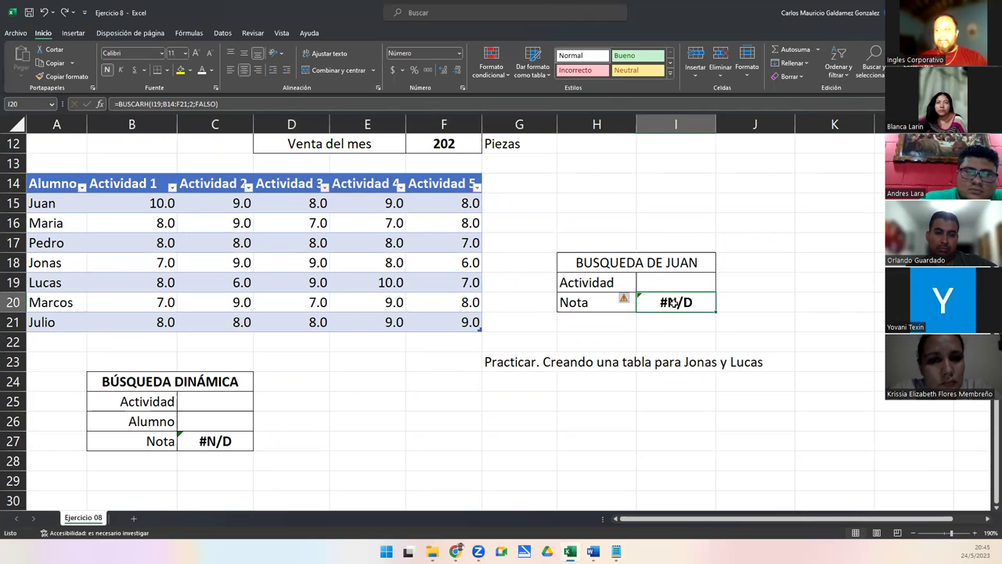
Read the practice instruction in G23 and examine the single-student lookup block as the model for the additional tables
left_click(495, 364)
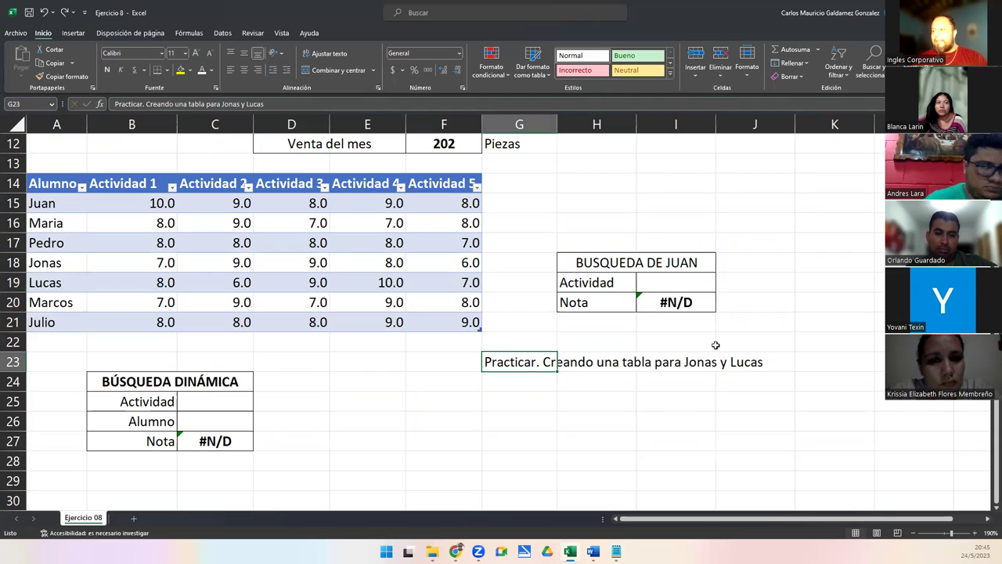
left_click(621, 264)
left_click_drag(623, 287, 636, 302)
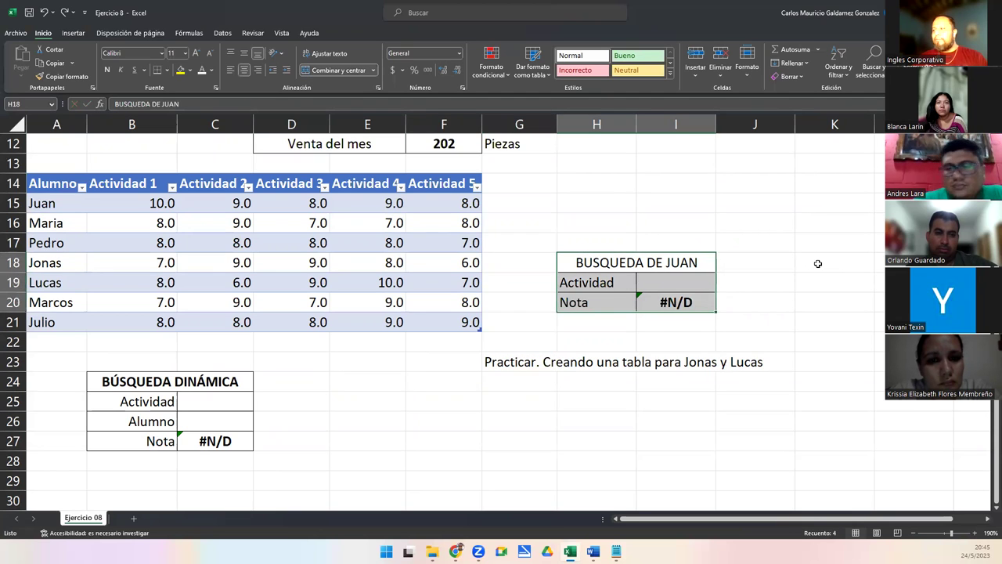
left_click(817, 263)
left_click(826, 384)
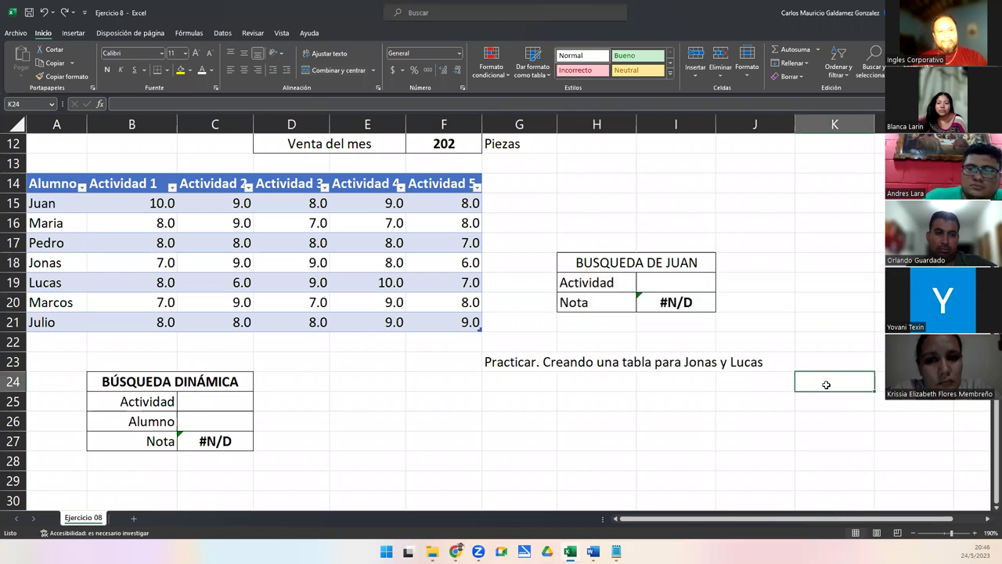
Compare the BUSQUEDA DE ENERO and BUSQUEDA DE FEBRERO blocks and sales table with the single-student lookup and grades table
scroll(828, 384, "up", 4)
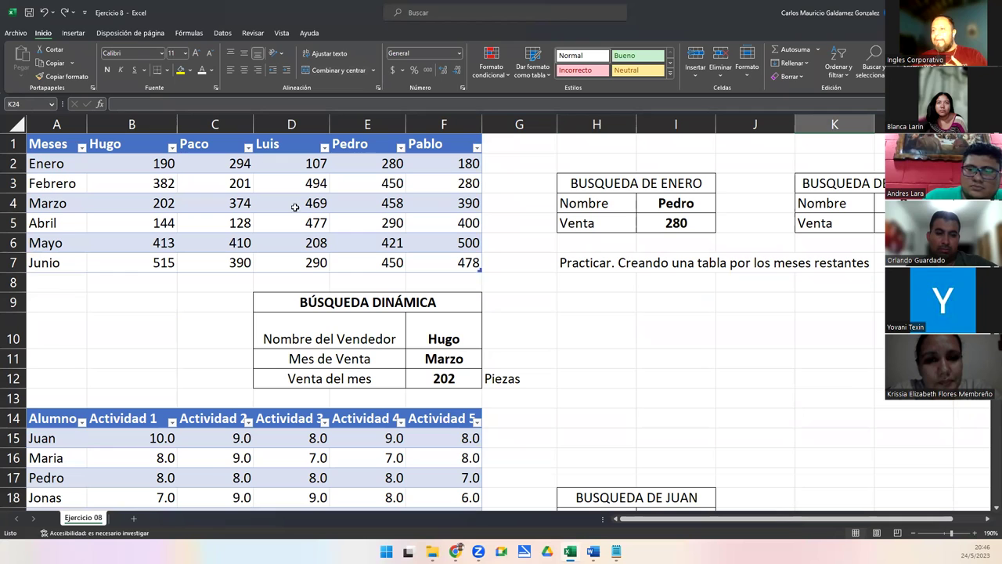
left_click_drag(634, 188, 702, 224)
left_click_drag(836, 183, 855, 222)
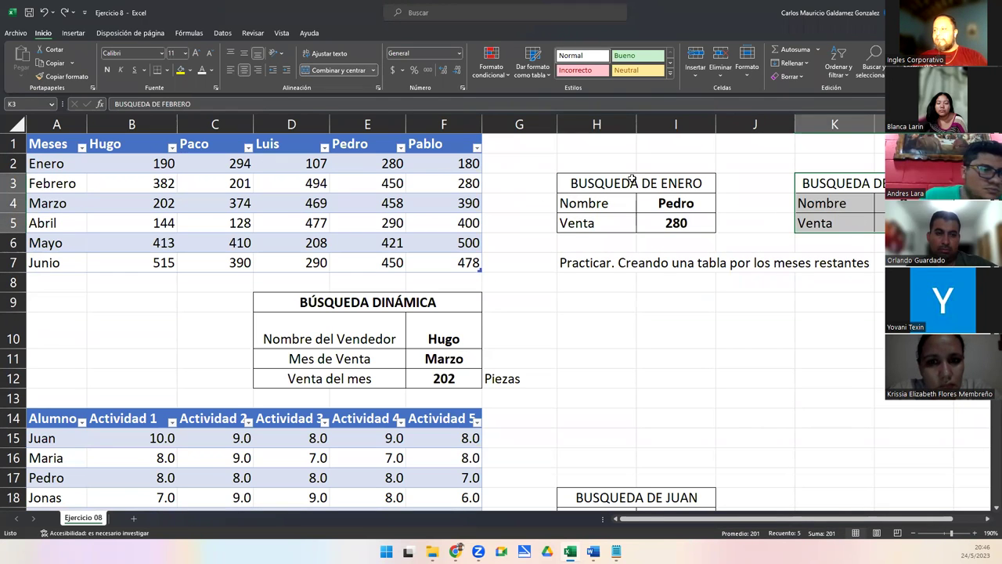
left_click_drag(632, 178, 642, 222)
left_click_drag(72, 144, 474, 266)
scroll(545, 295, "down", 5)
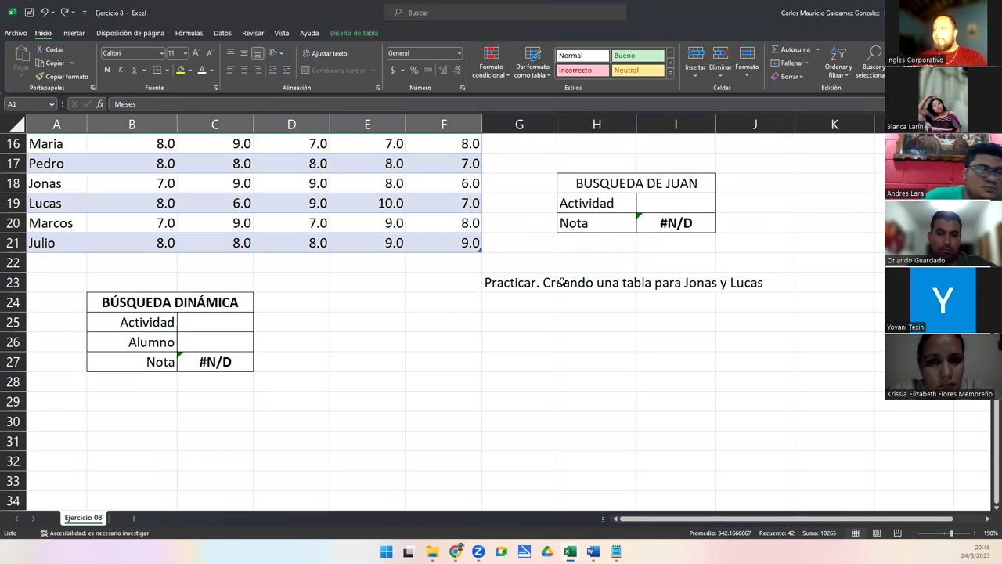
left_click_drag(580, 179, 664, 225)
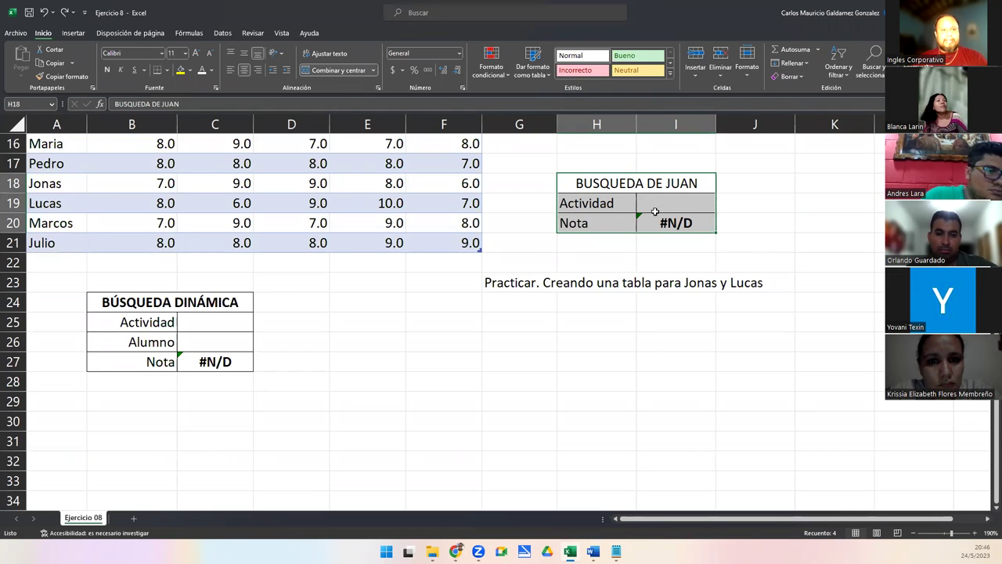
scroll(402, 273, "up", 2)
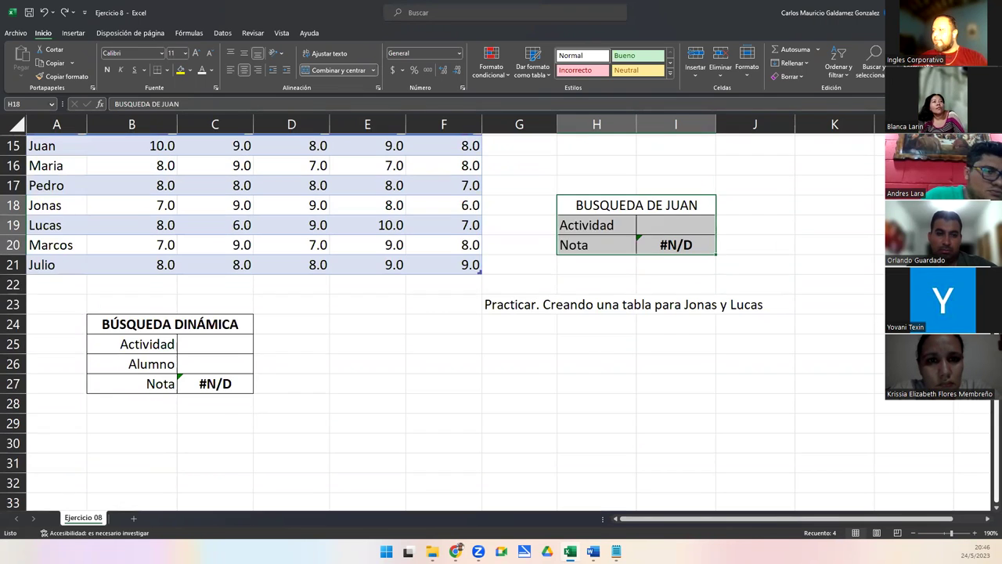
left_click_drag(62, 181, 479, 319)
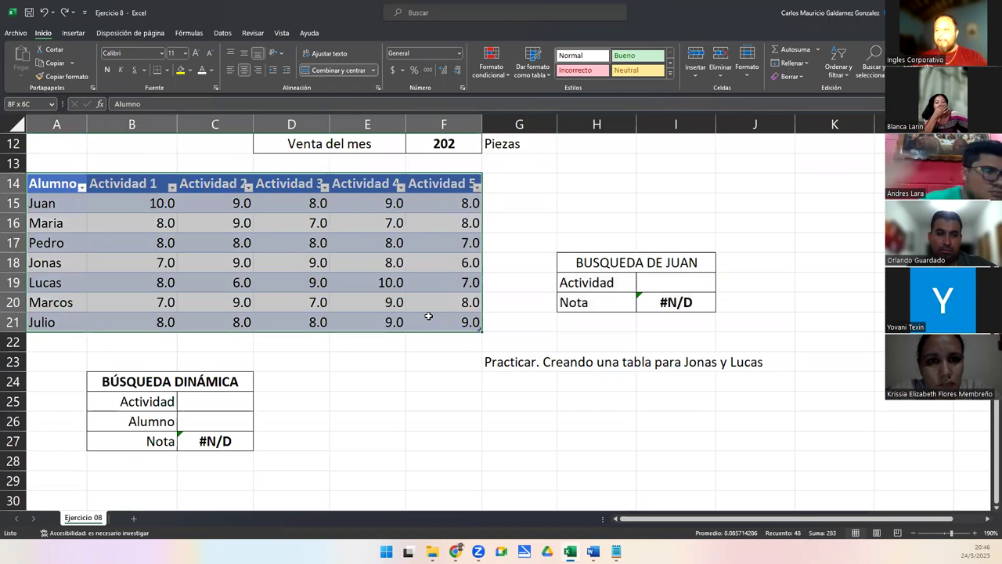
Reveal the hidden row helper in D26 beside the Alumno field by setting its font color to Automático
left_click(191, 397)
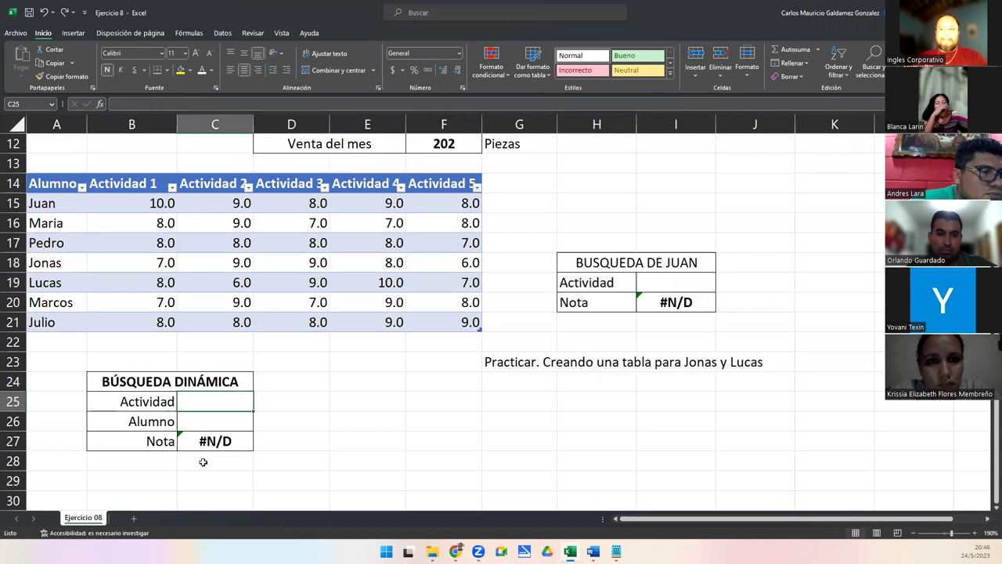
left_click(279, 418)
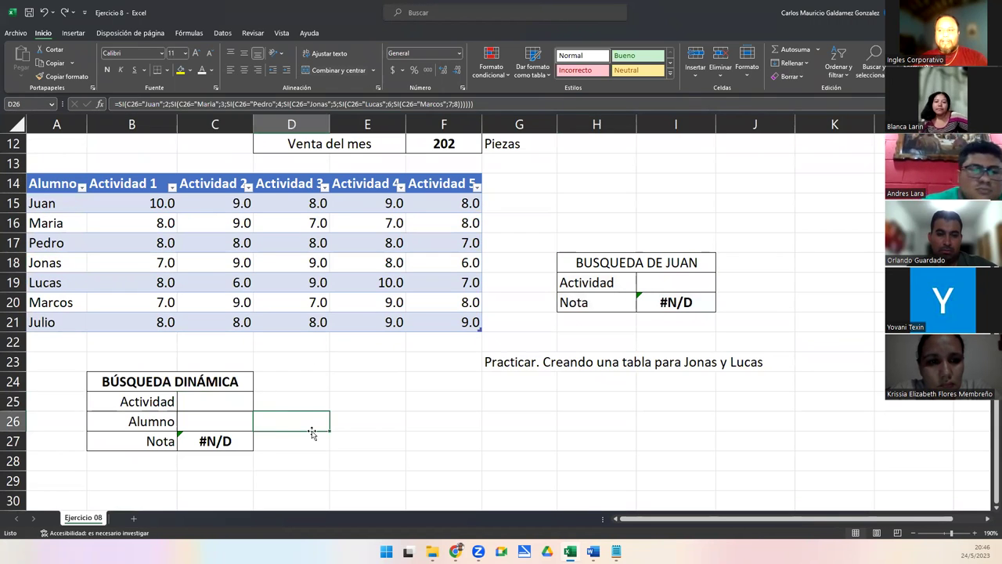
double_click(311, 430)
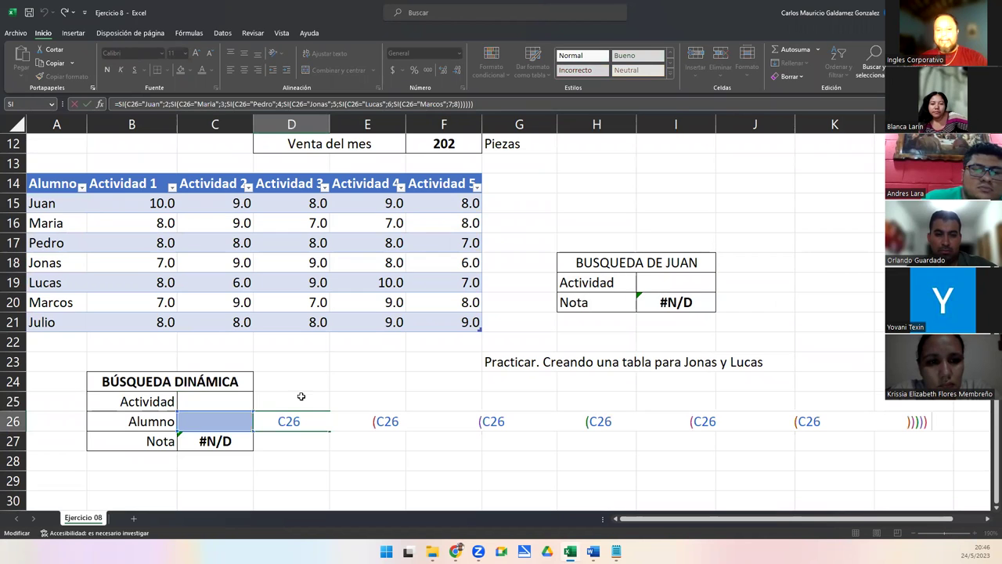
left_click(483, 103)
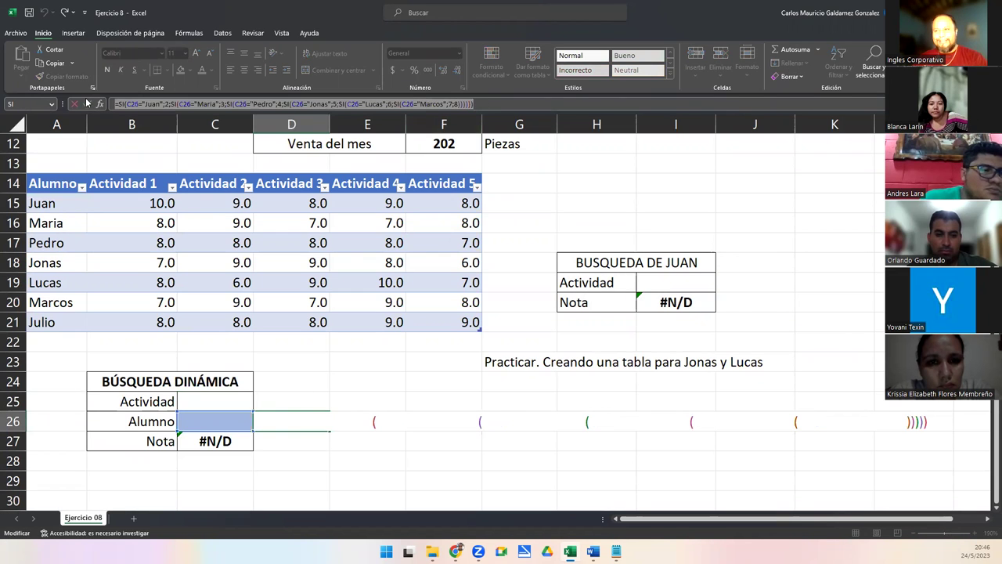
key("Escape")
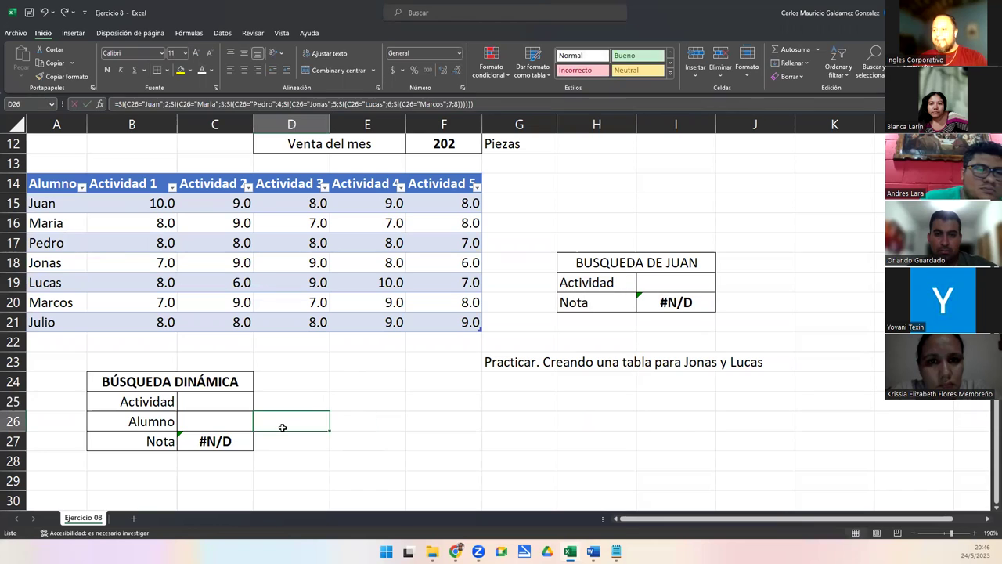
left_click(211, 70)
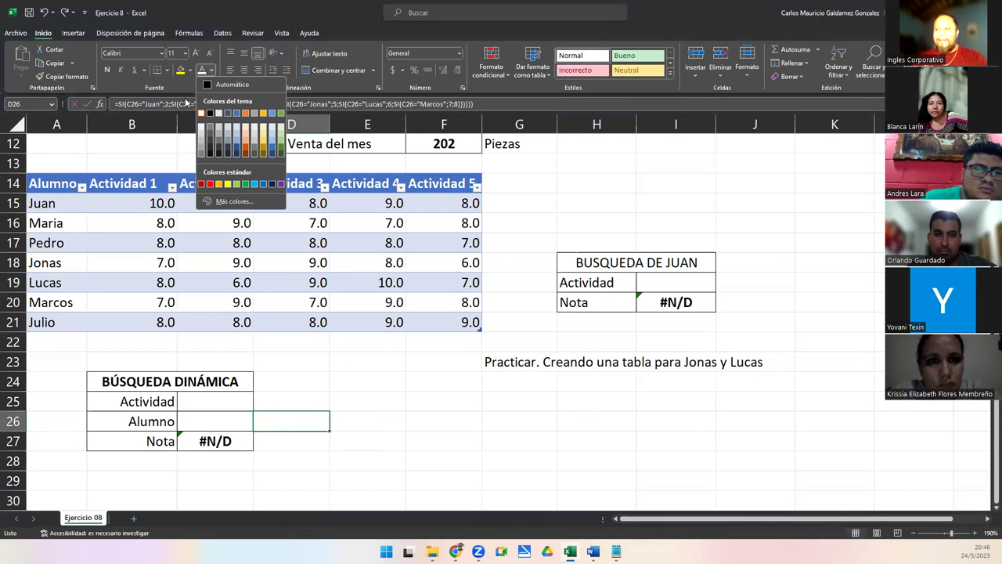
left_click(208, 86)
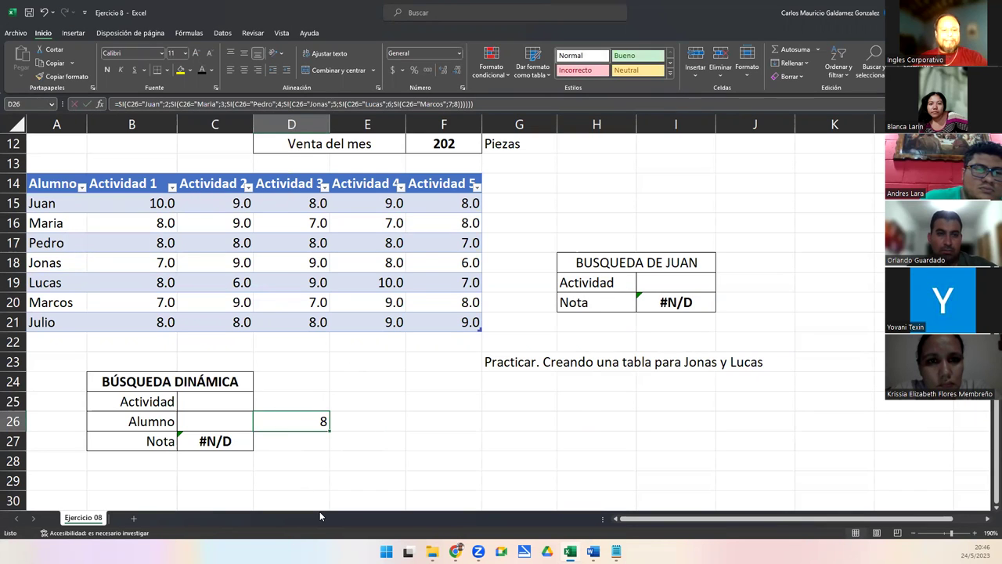
Examine the nested SI formula in D26, checking each student name condition against its row number from 2 to 8
key("F2")
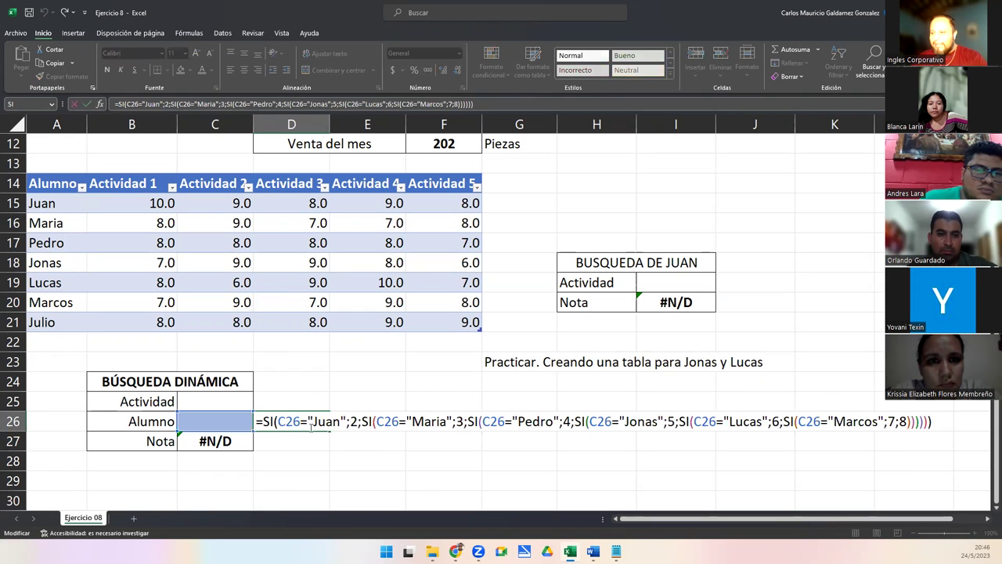
double_click(313, 422)
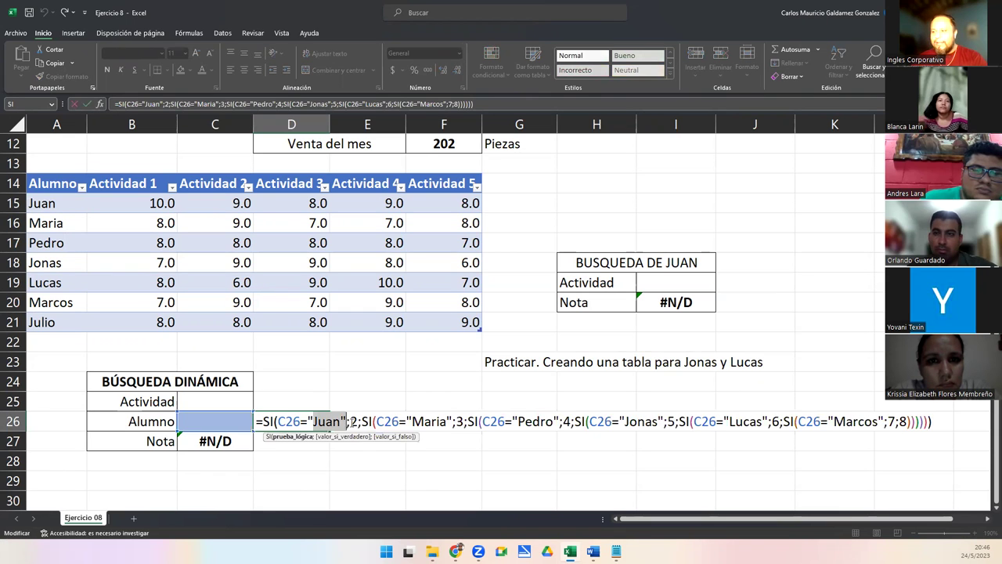
left_click(367, 429)
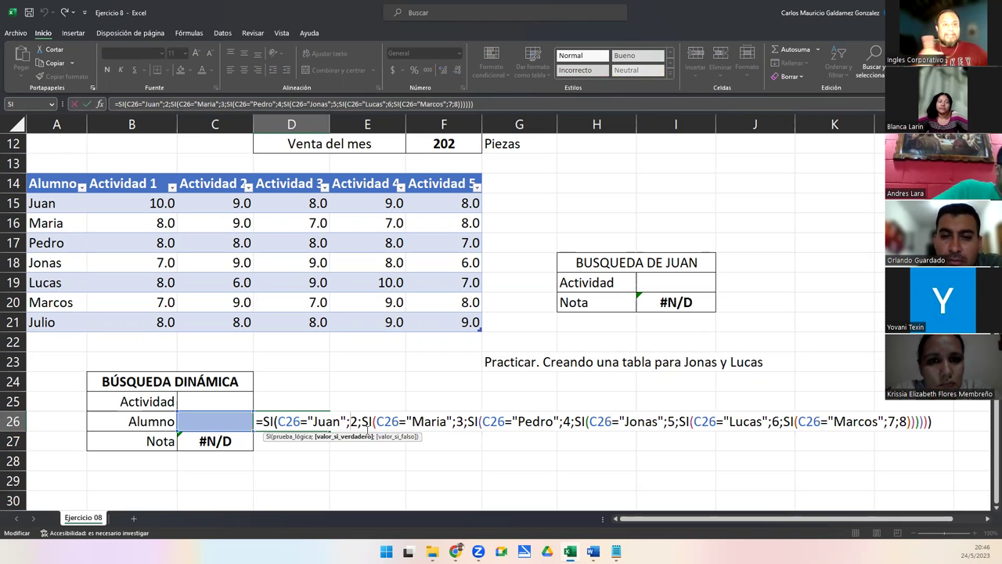
double_click(540, 422)
left_click(563, 423)
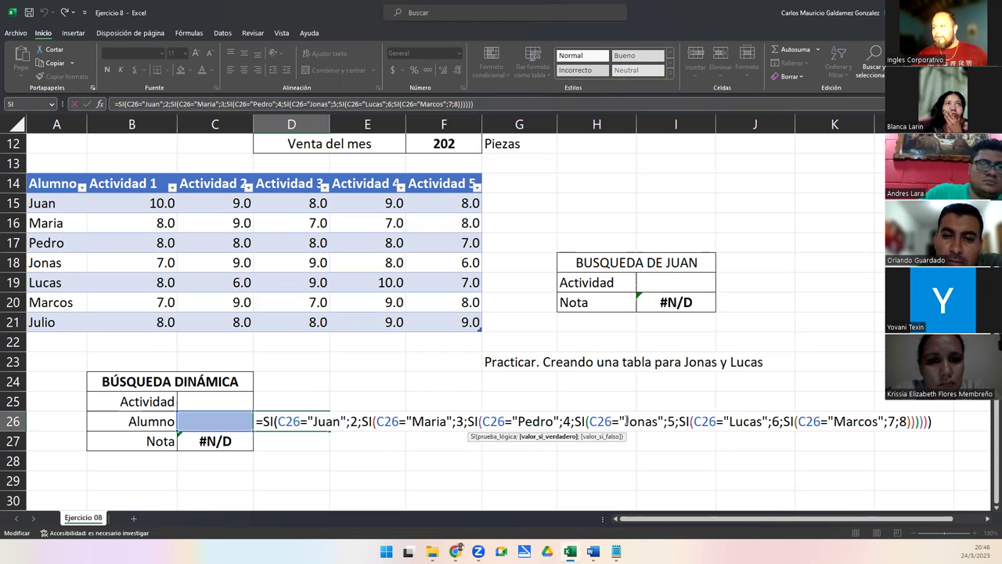
double_click(638, 421)
left_click(742, 422)
double_click(742, 423)
left_click(771, 422)
left_click(872, 421)
double_click(872, 422)
left_click(892, 421)
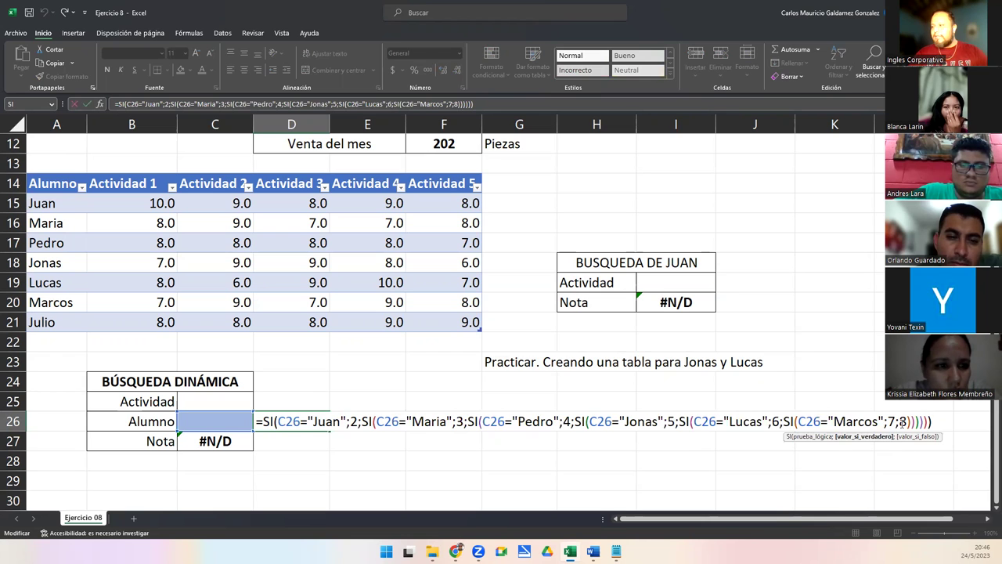
double_click(903, 421)
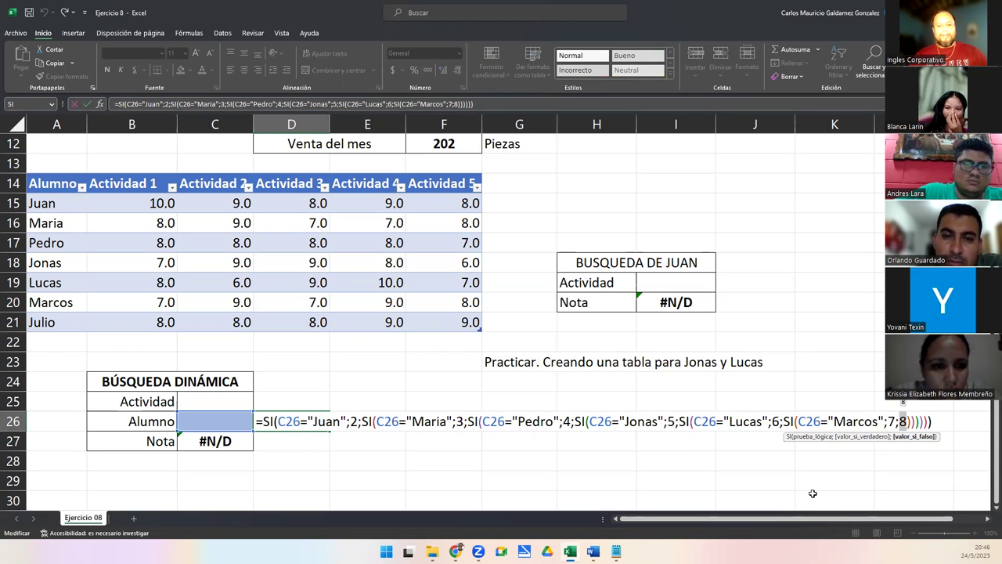
key("ctrl+Return")
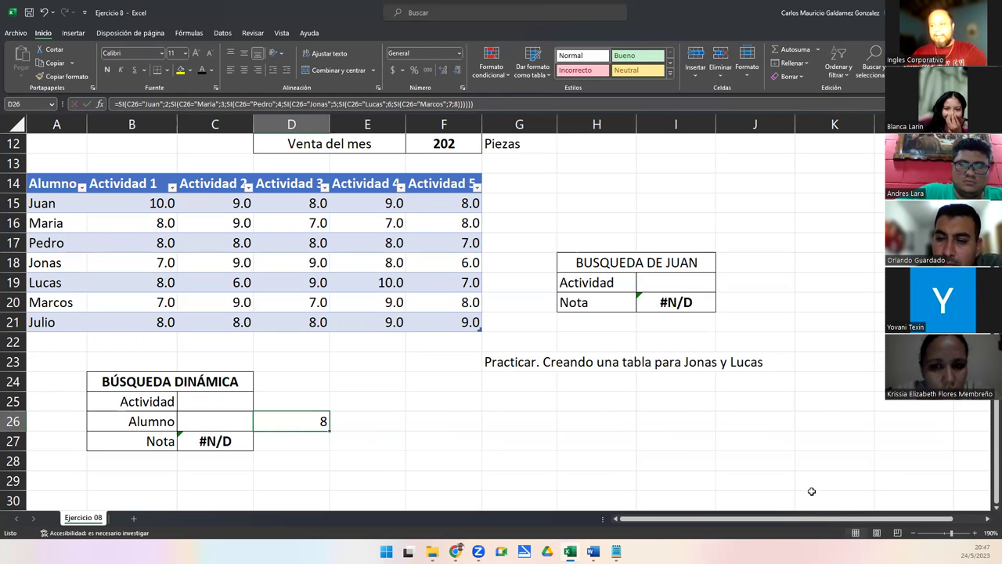
Compare the grades BÚSQUEDA DINÁMICA block in B24:C27 with the completed sales one, checking the empty Actividad and Alumno cells
left_click(211, 425)
left_click_drag(134, 376, 182, 437)
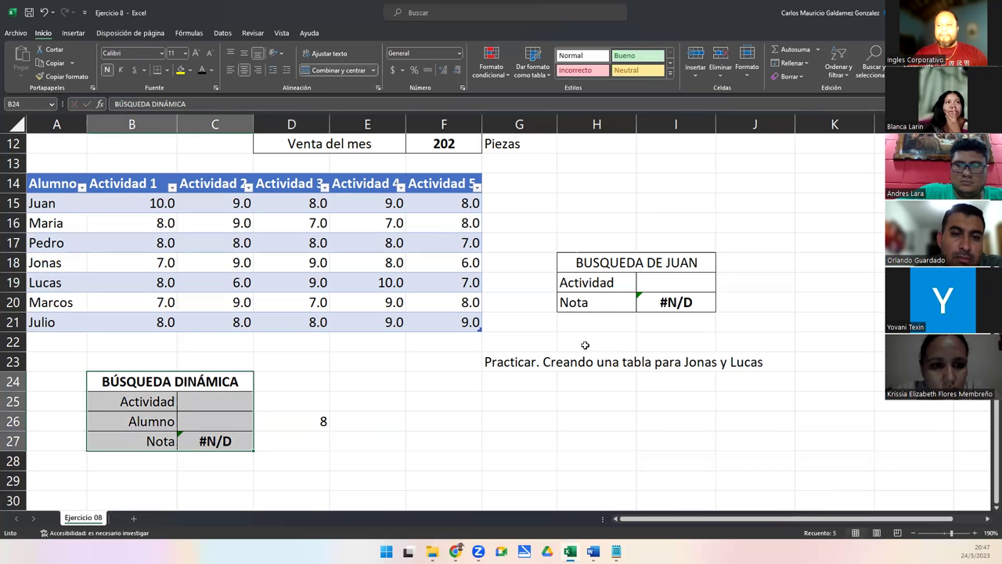
scroll(343, 318, "up", 4)
left_click_drag(317, 304, 431, 368)
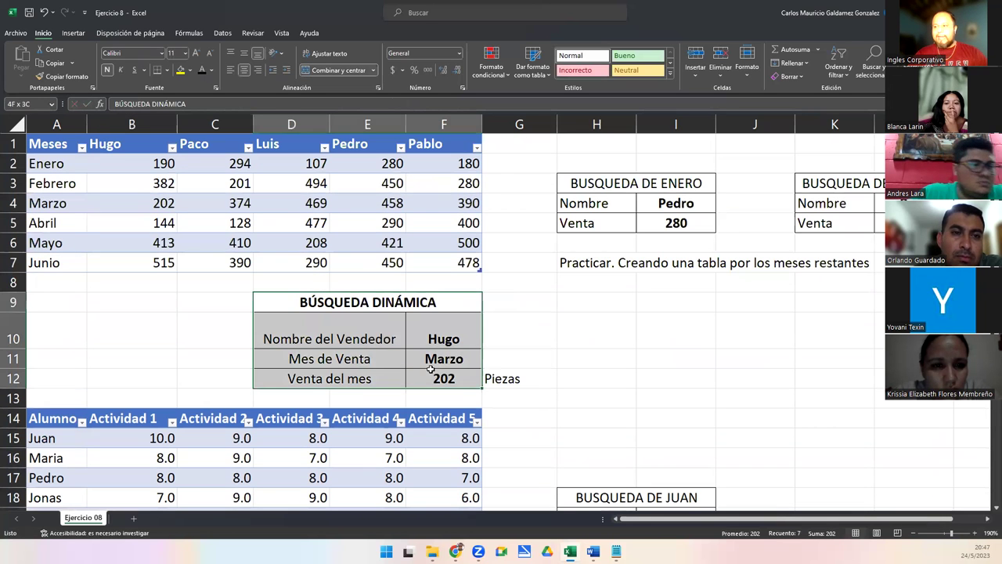
scroll(404, 360, "down", 5)
left_click(201, 319)
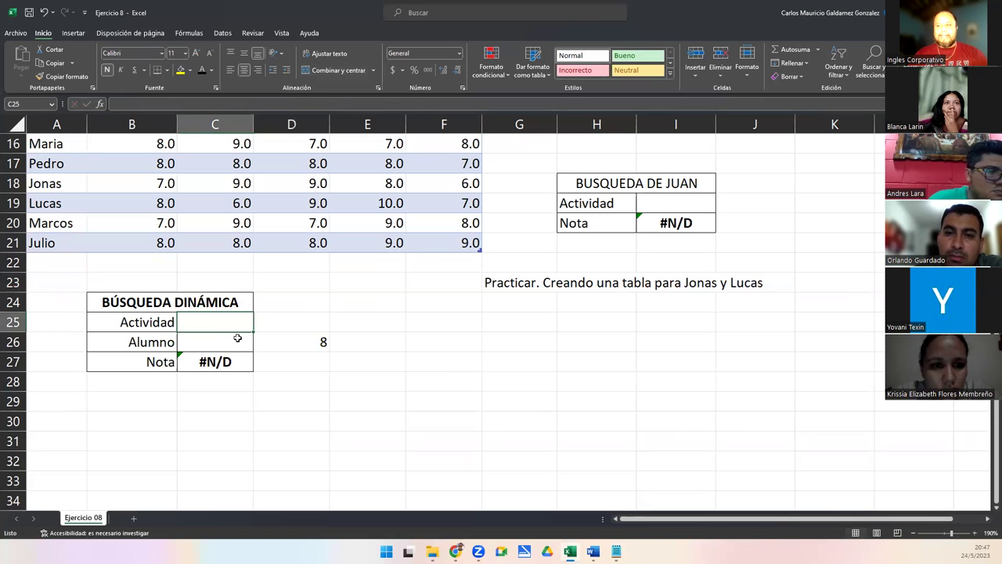
left_click(225, 342)
left_click(208, 322)
left_click(206, 344)
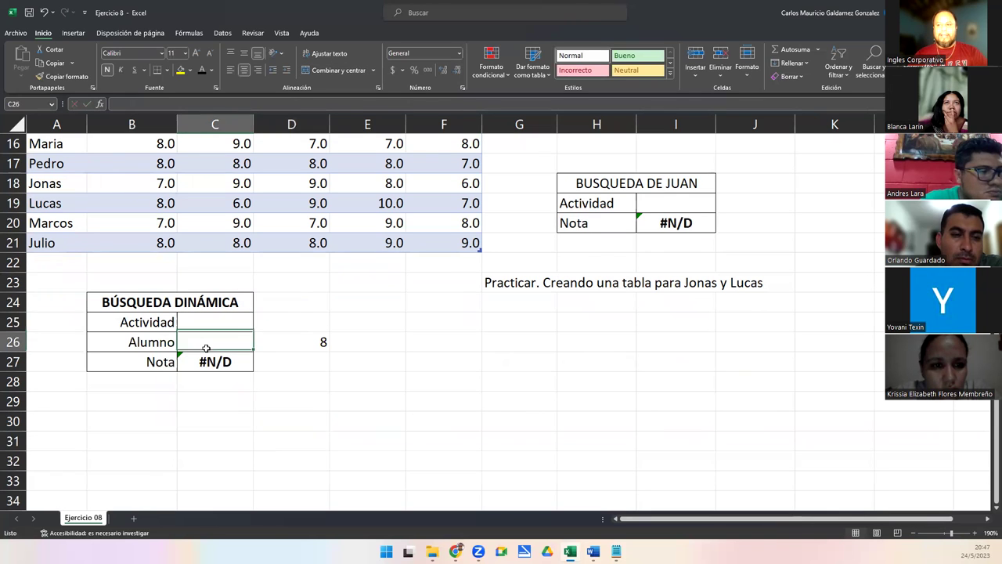
Compare the Actividad, Alumno and Nota cells C25:C27 with the activity headers B14:F14 and student names A15:A21 they look up
left_click(193, 324)
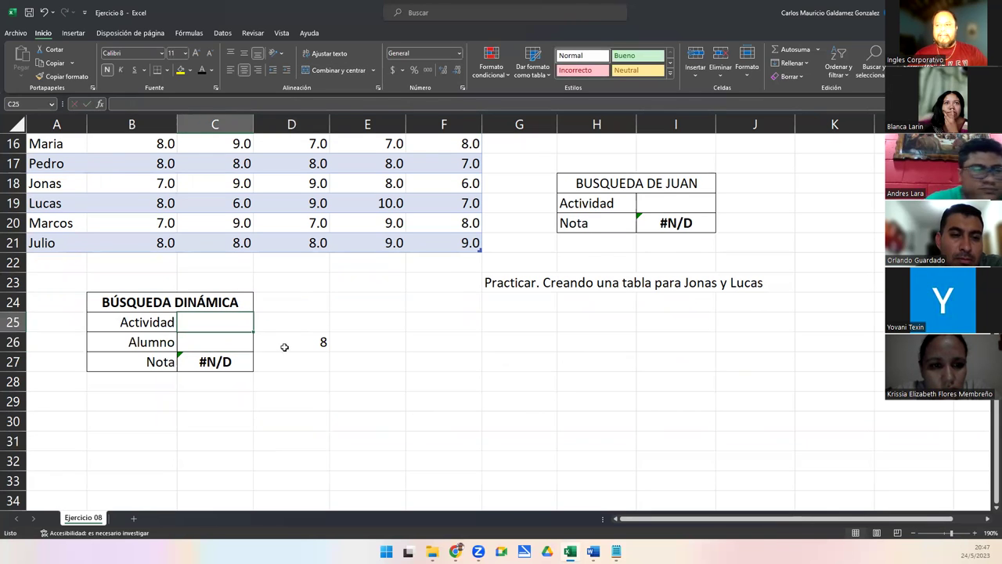
scroll(283, 346, "up", 5)
left_click_drag(106, 420, 394, 423)
scroll(188, 342, "down", 5)
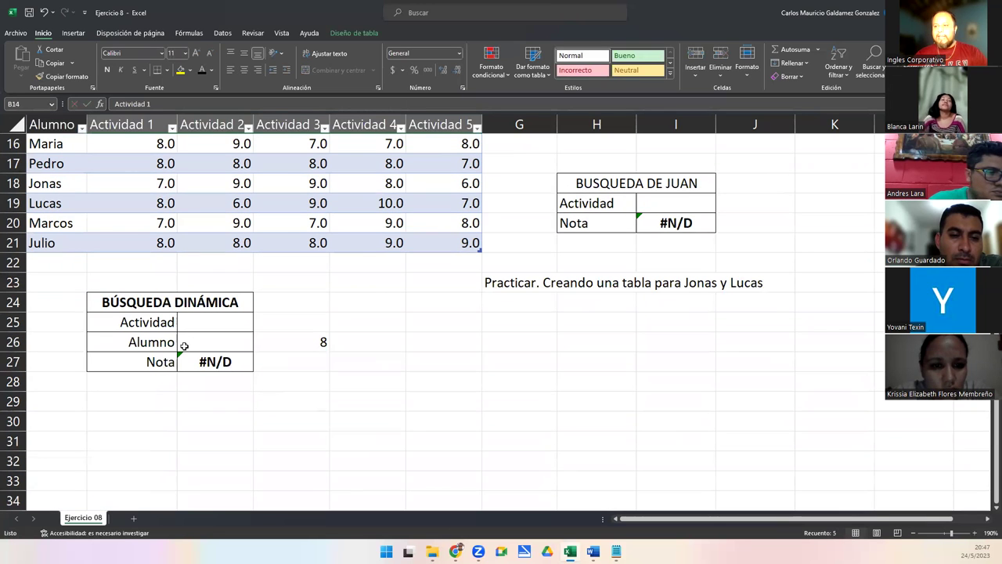
left_click(183, 345)
left_click(55, 149)
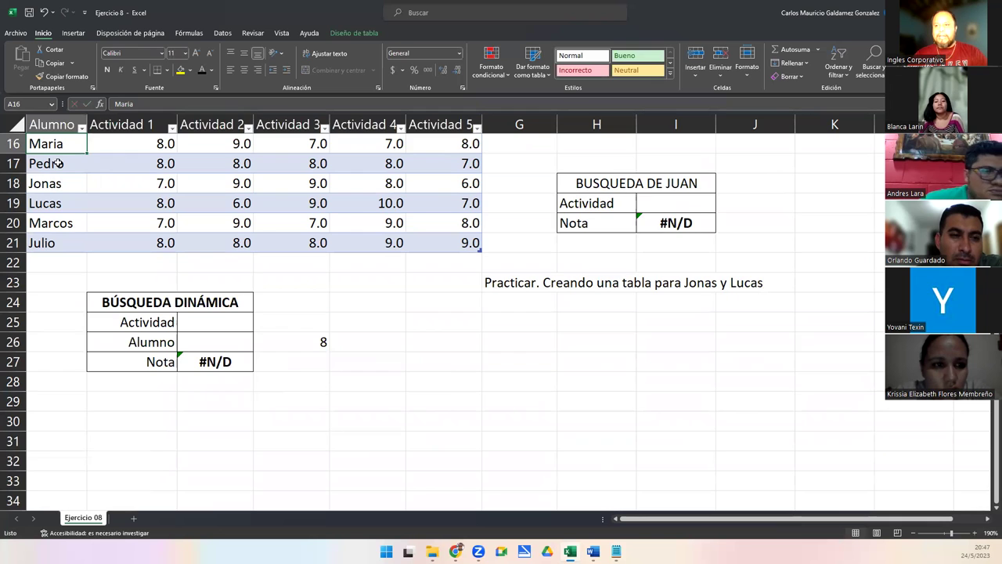
scroll(57, 163, "up", 5)
left_click_drag(68, 441, 64, 463)
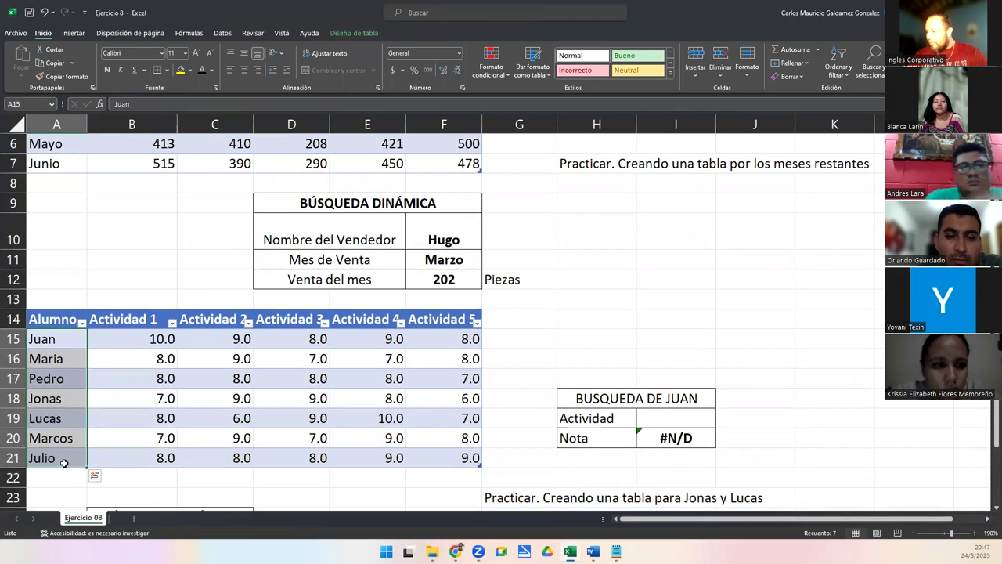
scroll(360, 399, "down", 5)
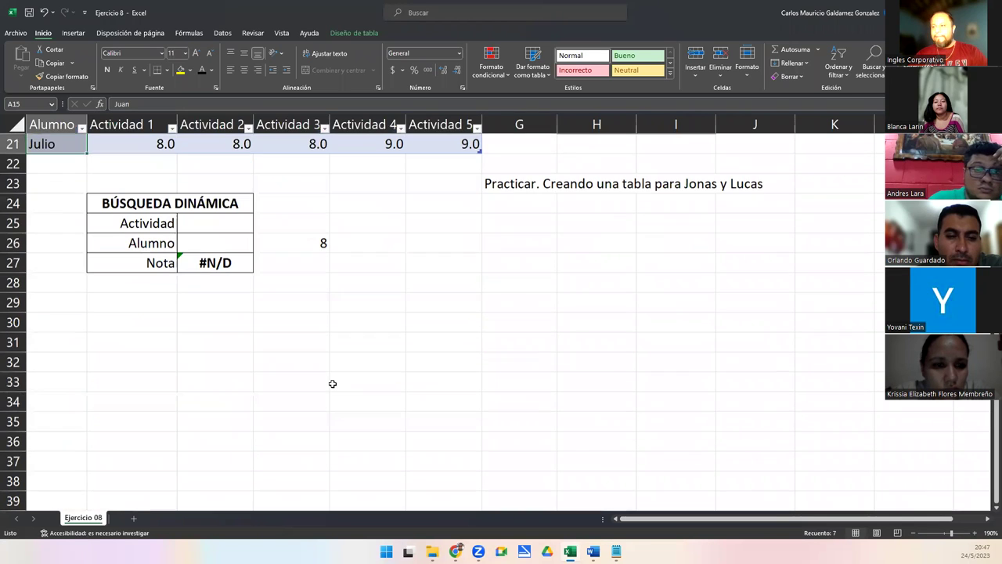
left_click_drag(215, 217, 216, 252)
left_click(217, 263)
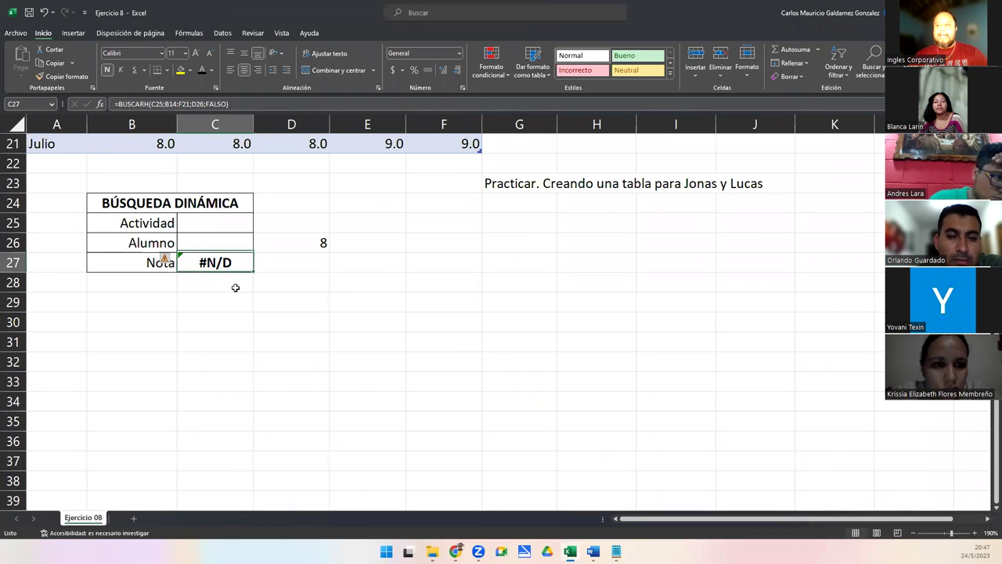
Hide the row helper in D26 by setting its font color to match the white cell background
left_click(306, 243)
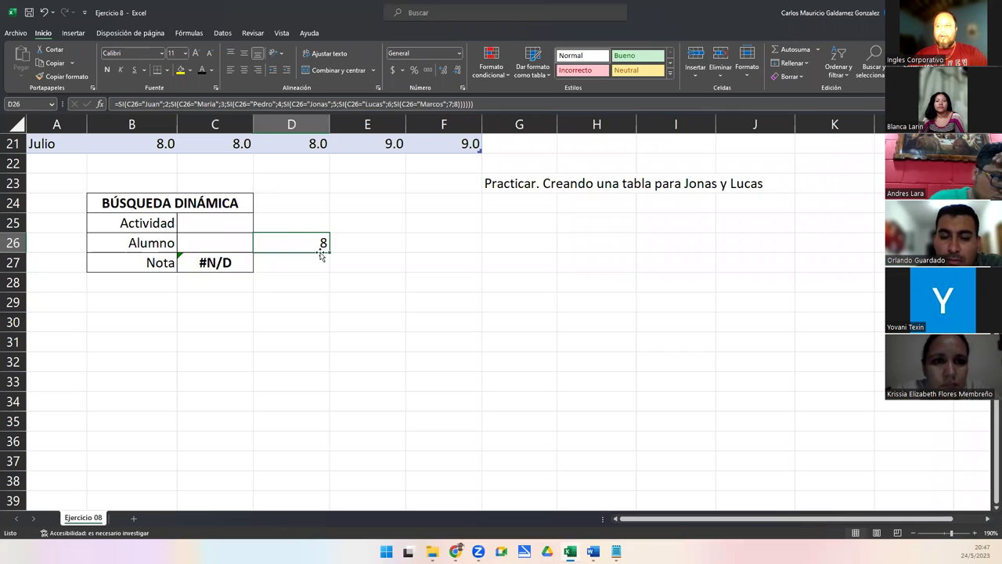
left_click(211, 70)
left_click(200, 116)
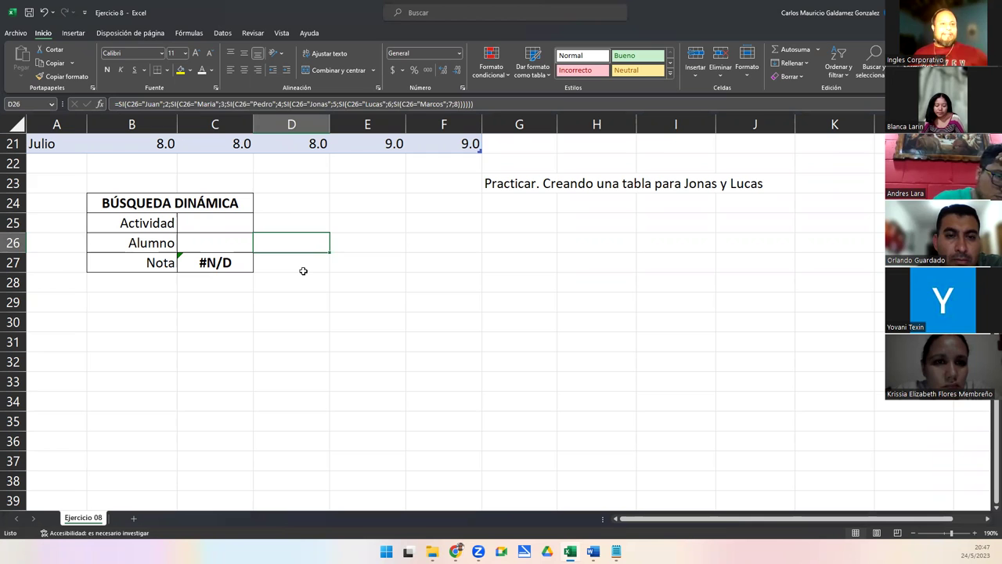
Inspect the Nota BUSCARH formula in C27 against the grades table, repicking D26 as its indicador_filas argument
key("Up")
key("Up")
key("Up")
key("Up")
key("Up")
key("Up")
key("Up")
key("Up")
key("Up")
key("Up")
key("Up")
key("Up")
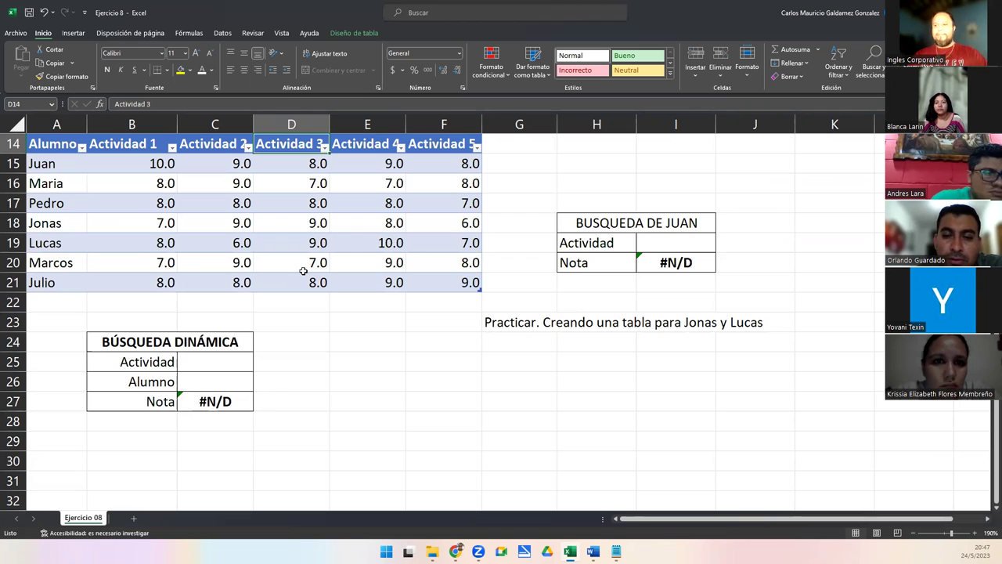
left_click(210, 403)
double_click(210, 402)
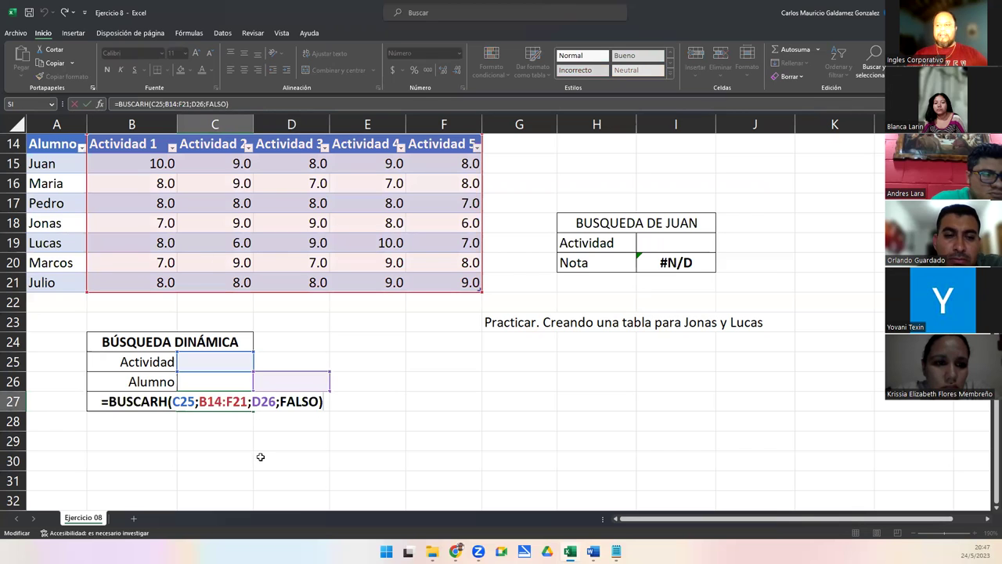
left_click_drag(172, 403, 283, 390)
left_click(255, 400)
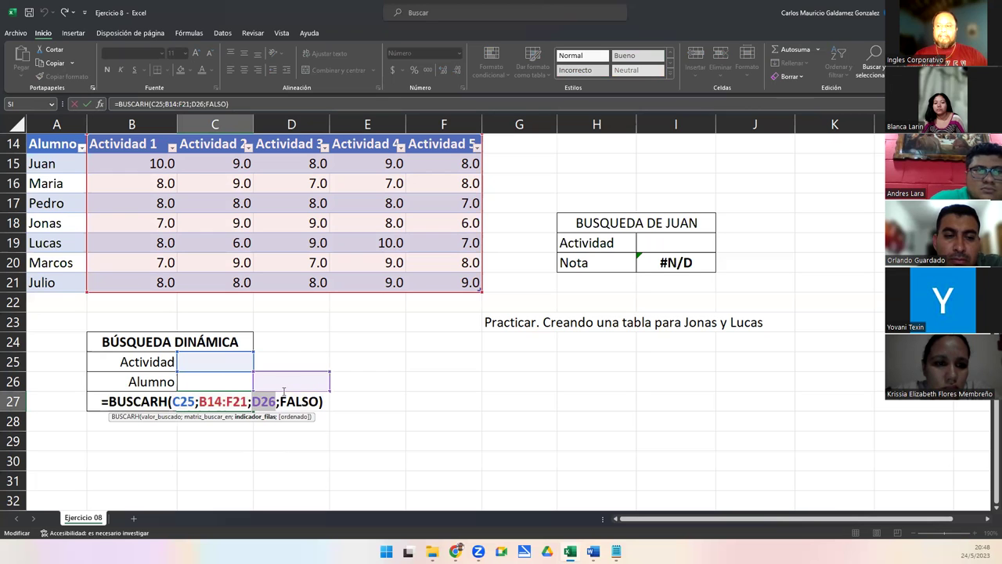
left_click(286, 381)
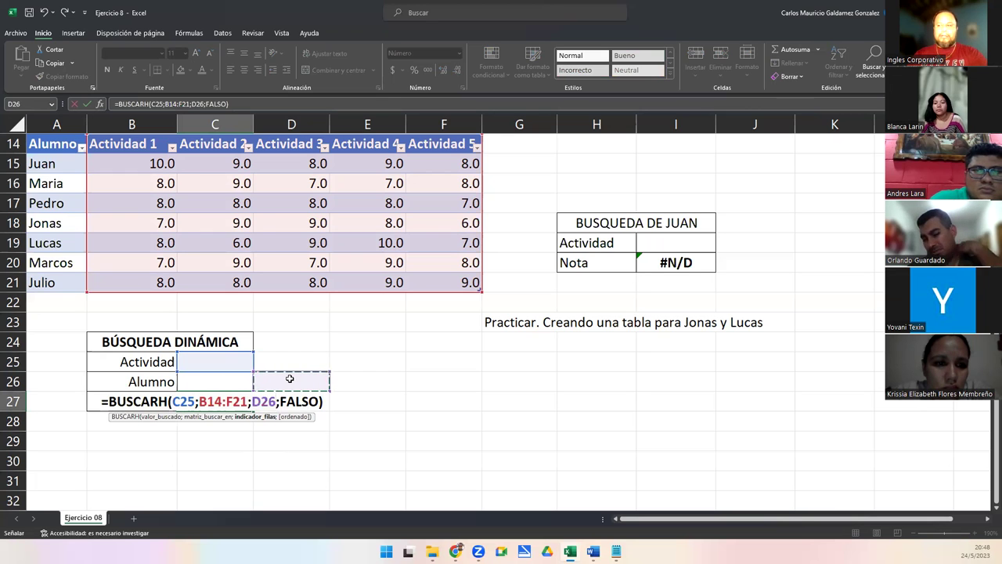
key("Return")
left_click(289, 379)
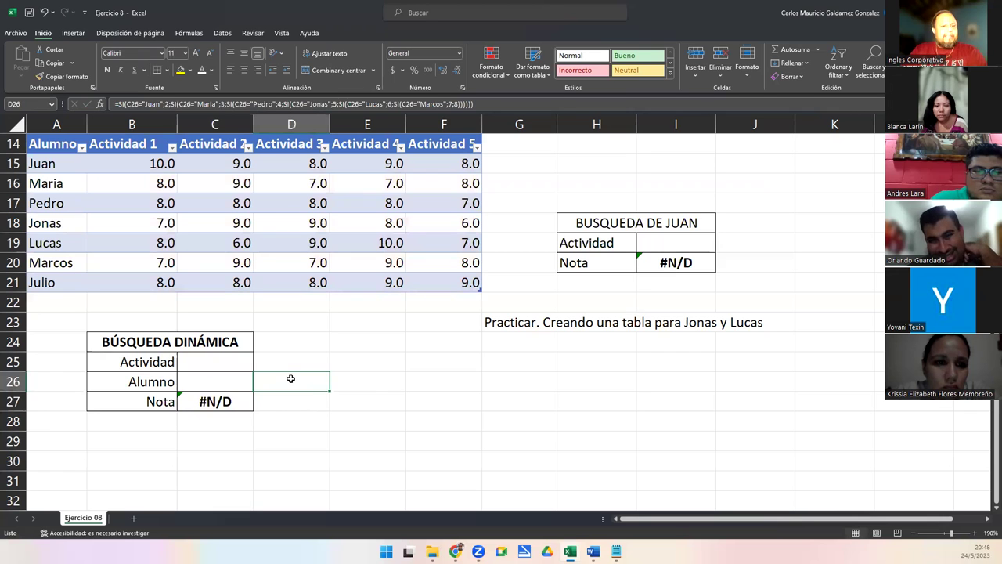
double_click(290, 379)
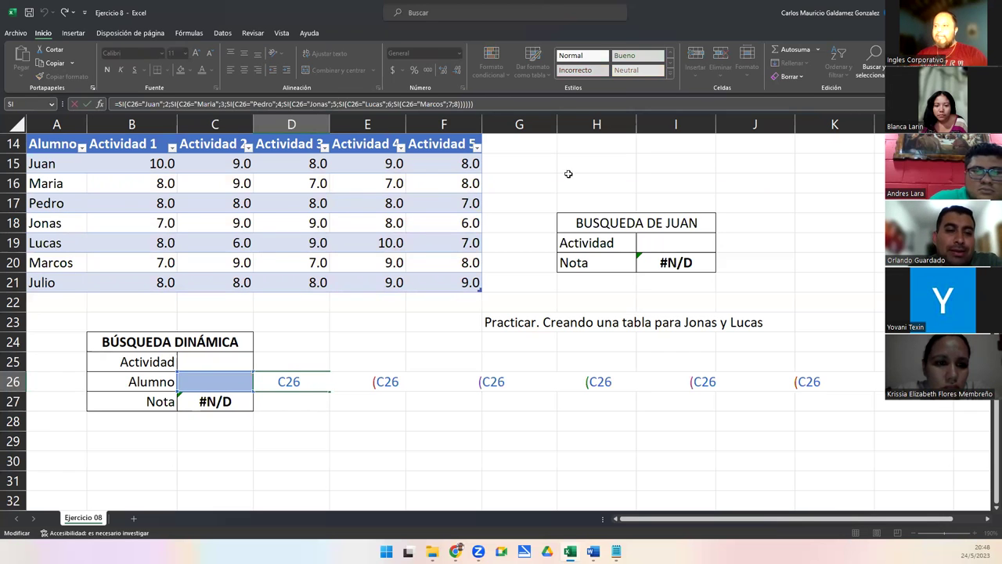
left_click(481, 105)
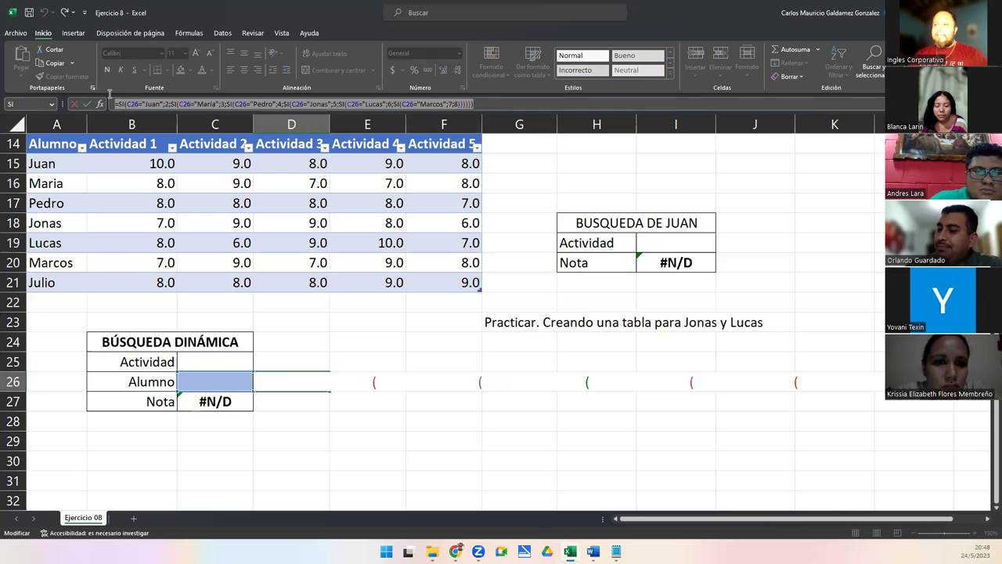
type("=")
left_click(196, 377)
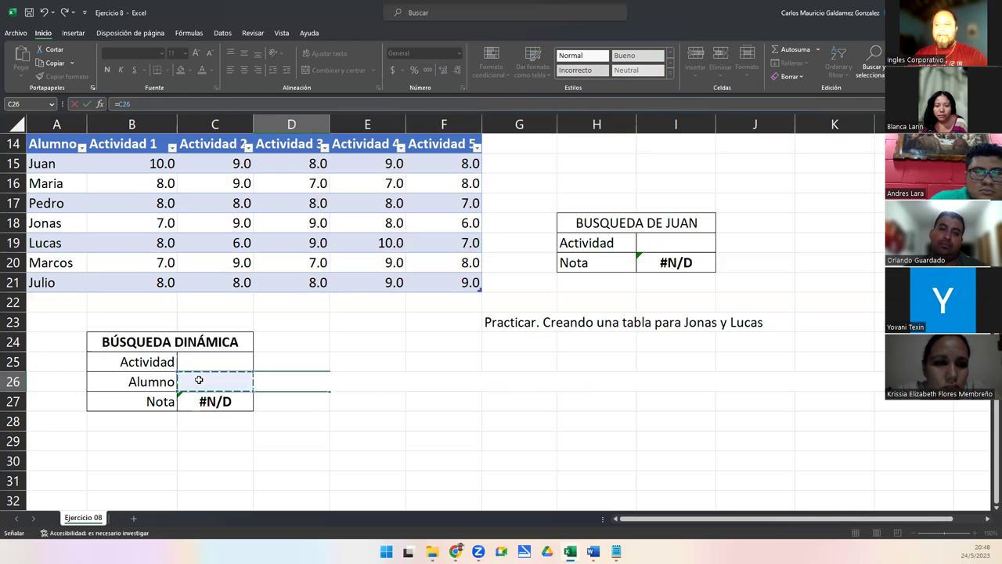
key("Escape")
left_click(262, 383)
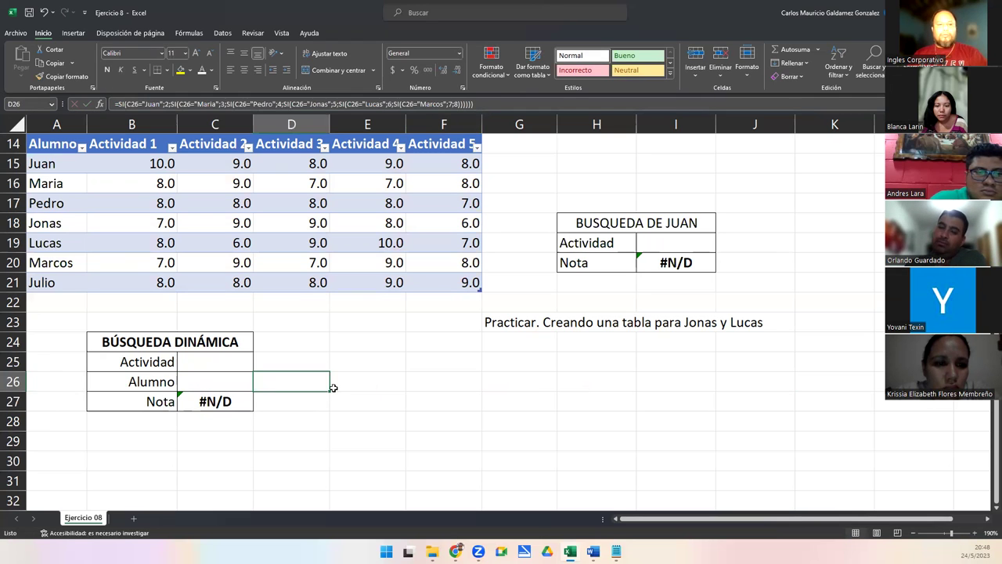
Check the C25 and B14:F21 arguments of the Nota formula in C27 against the grades table and leave the formula as is
double_click(210, 401)
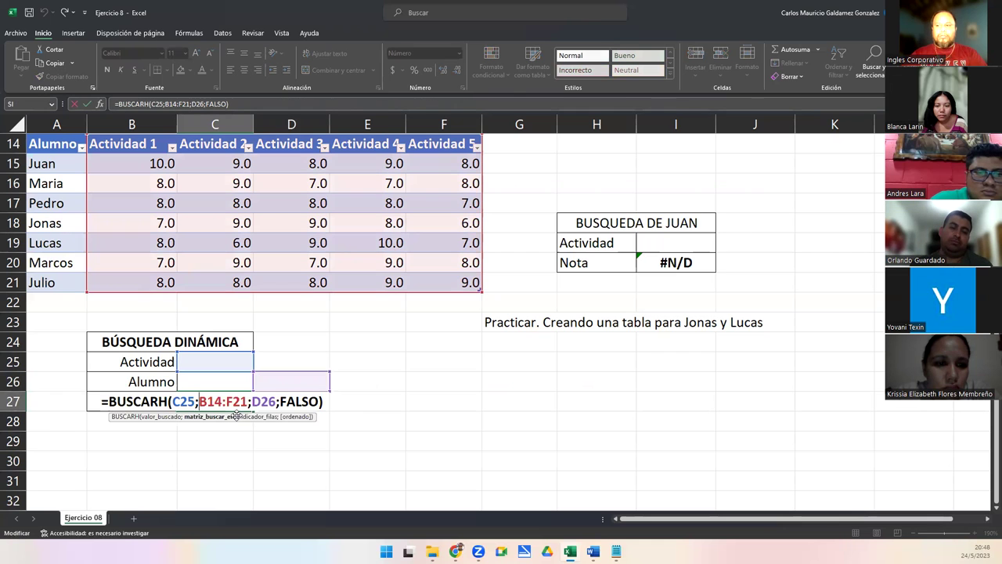
left_click_drag(31, 163, 279, 196)
key("Escape")
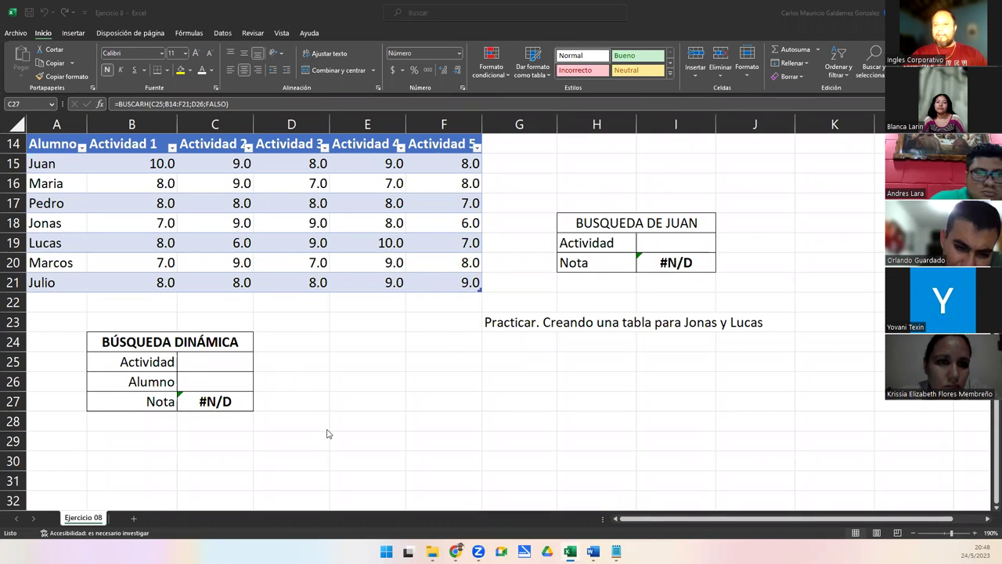
Read the sales practice note in H7 and compare the BUSQUEDA DE ENERO block with the remaining months, Marzo to Junio
scroll(327, 433, "up", 5)
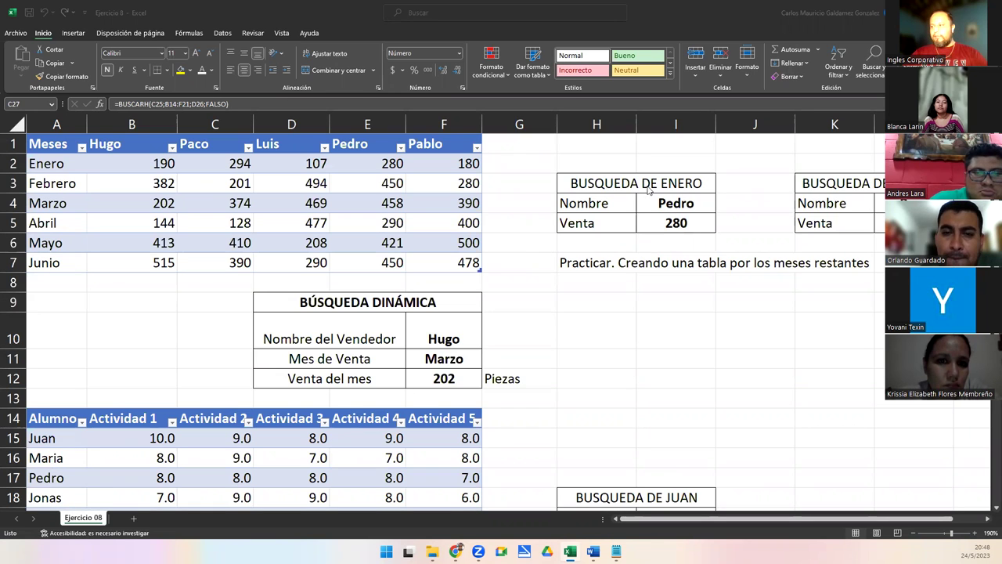
left_click(575, 271)
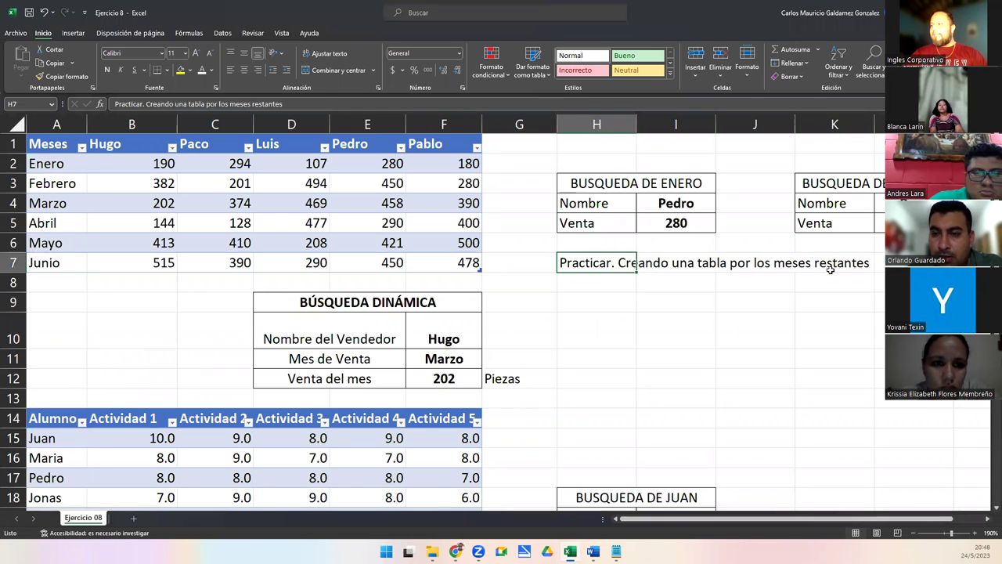
left_click(676, 186)
key("Right")
key("Right")
left_click_drag(59, 203, 69, 265)
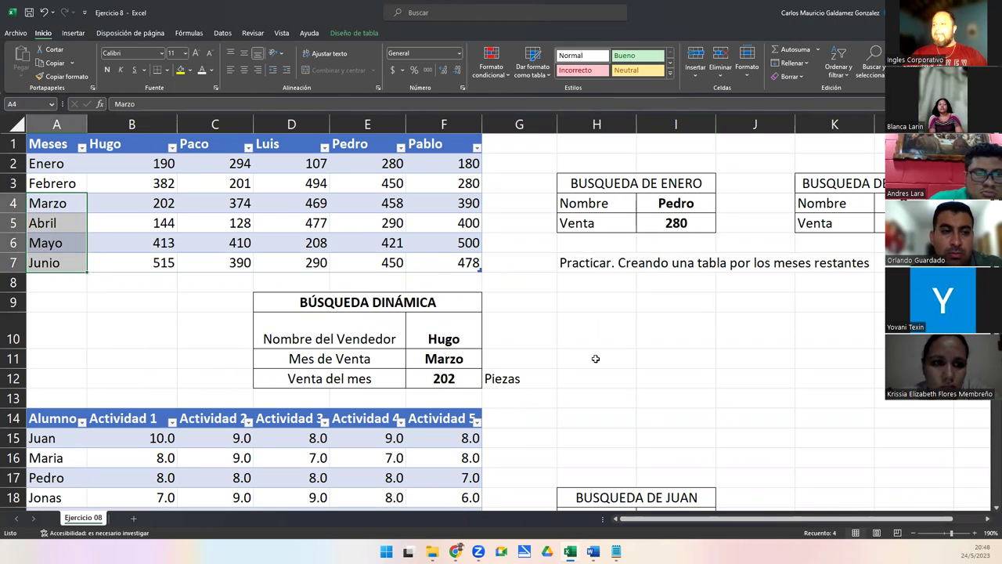
Read the grades practice note in G23, relating table rows 18 and 19 to the single-student lookup block in H18:I20
scroll(596, 358, "down", 5)
scroll(627, 262, "up", 1)
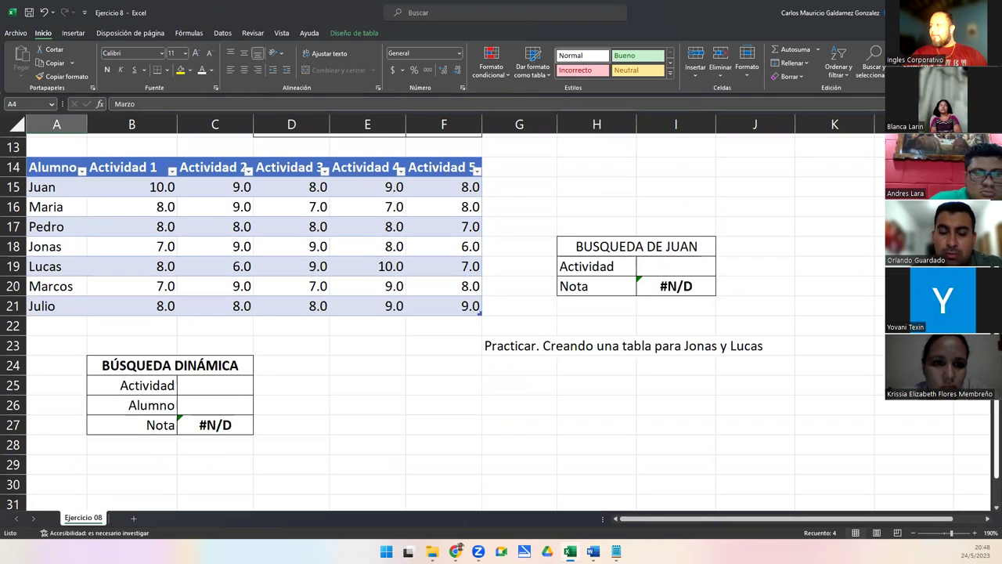
left_click_drag(618, 243, 615, 279)
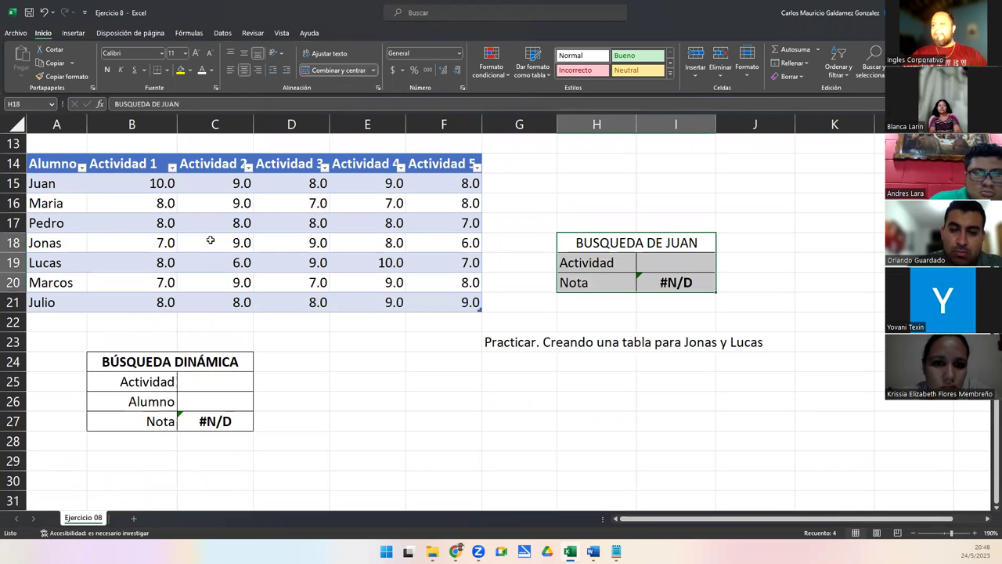
left_click(502, 345)
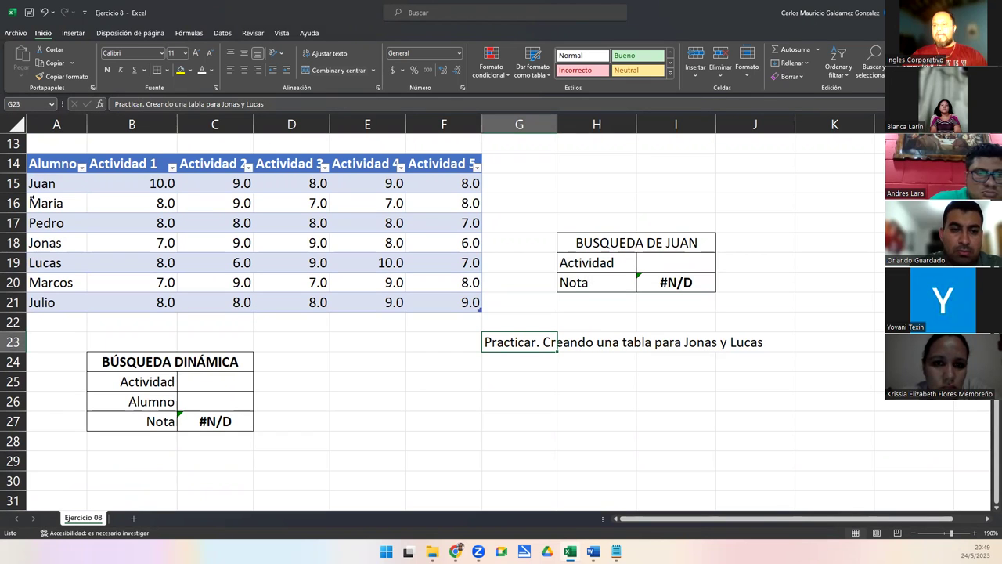
left_click_drag(9, 244, 9, 263)
left_click_drag(598, 244, 621, 284)
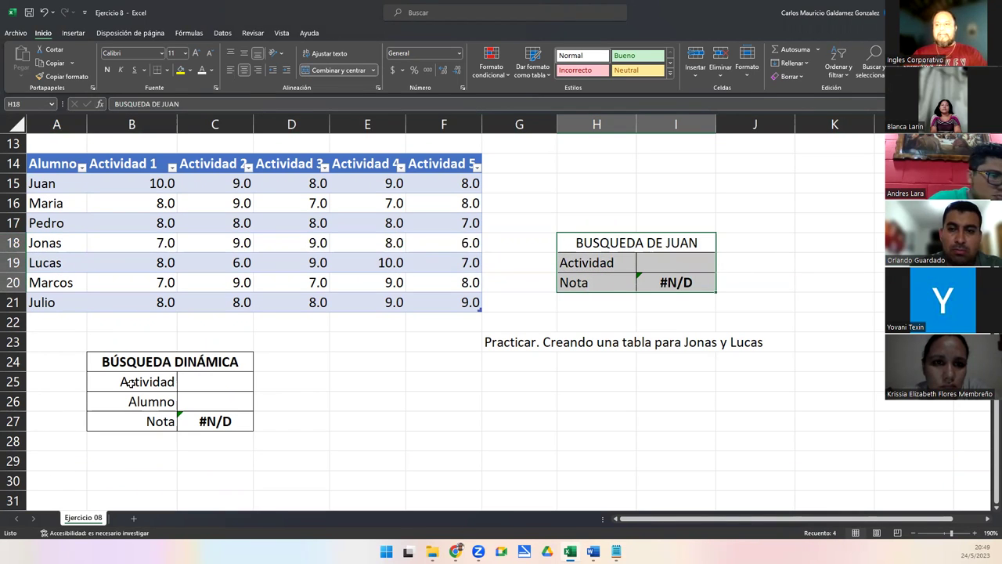
Review the sales and grades BÚSQUEDA DINÁMICA blocks, checking the Actividad, Alumno and Nota cells in C25:C27
scroll(293, 351, "up", 4)
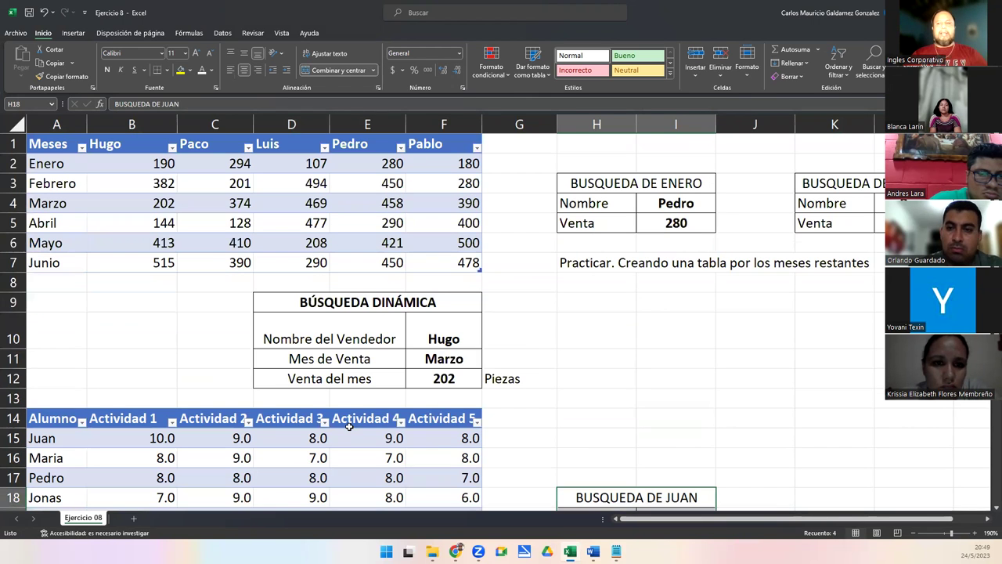
scroll(313, 432, "down", 5)
left_click(216, 328)
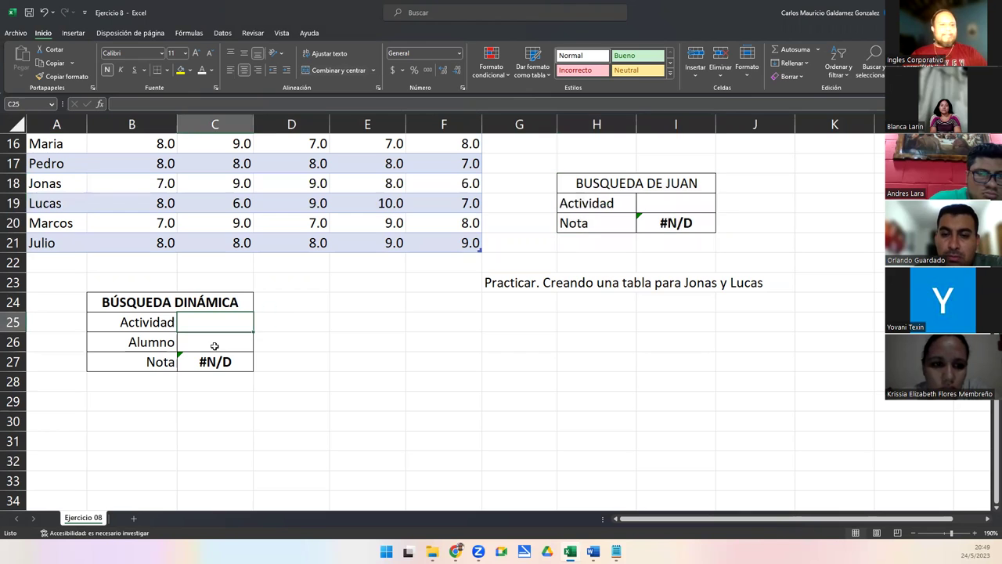
left_click(215, 344)
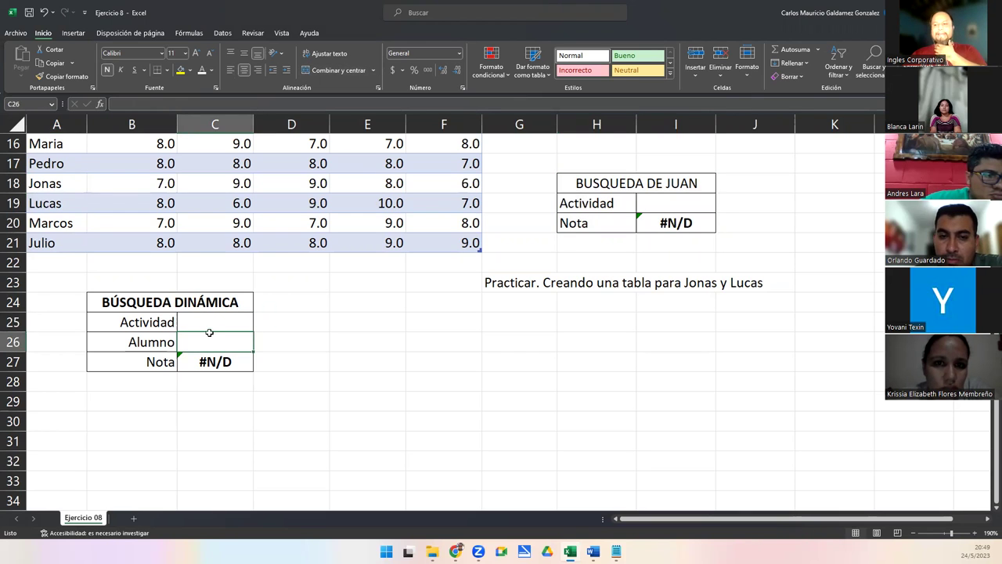
left_click(218, 363)
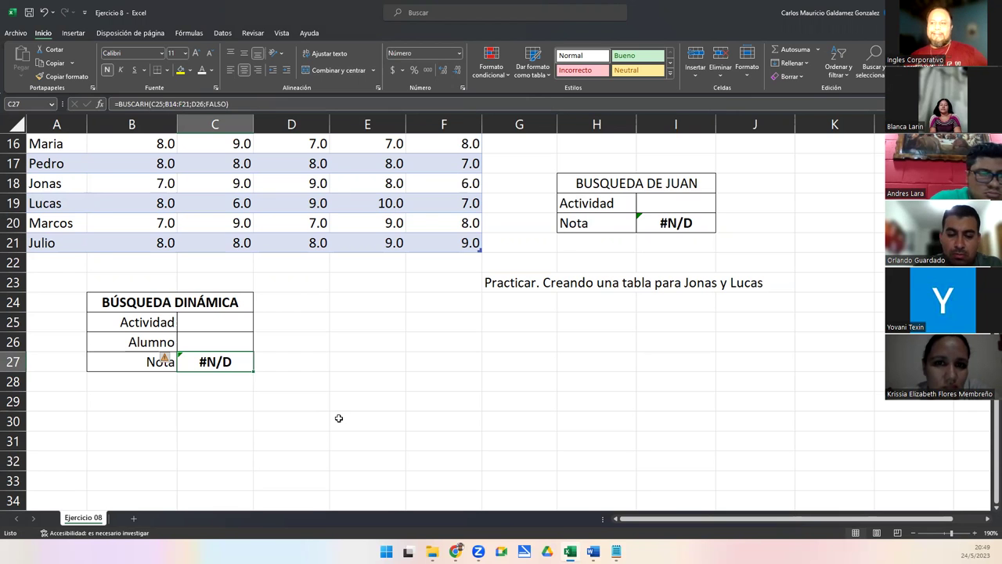
scroll(338, 418, "up", 5)
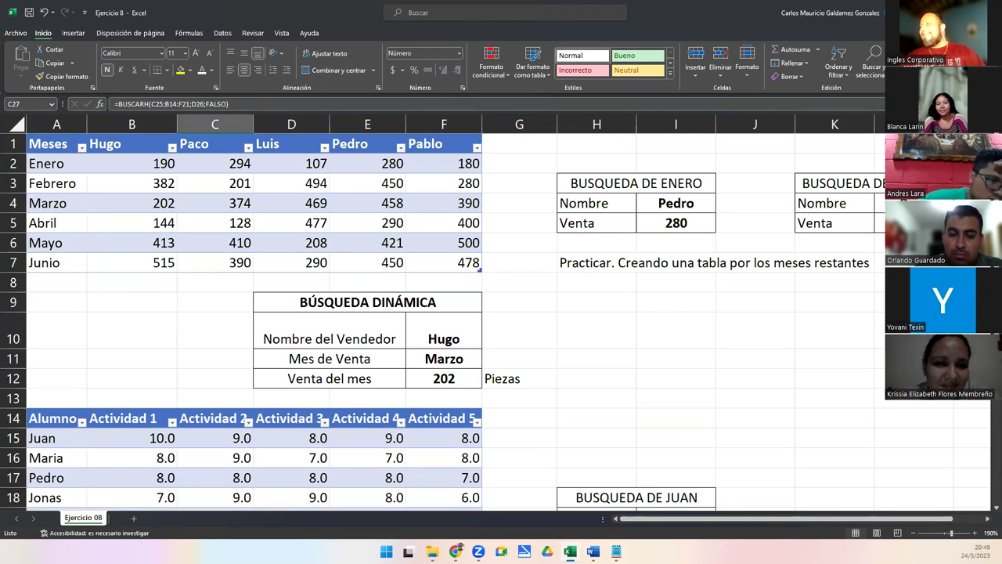
Switch to the Sesión 8 notes in Notepad and select the Padlet link listed under Actividad 8:50 PM
key("alt+Tab")
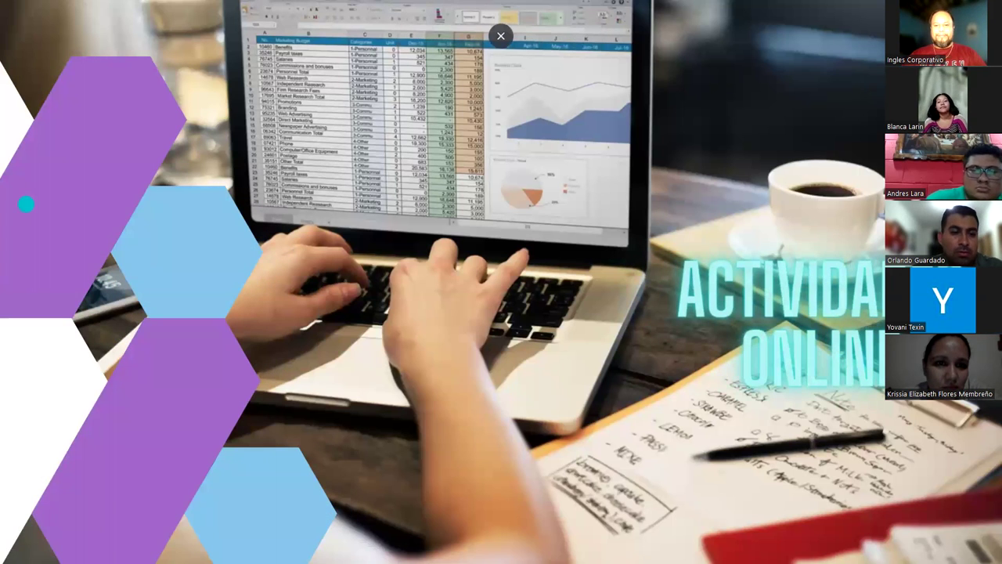
key("alt+Tab")
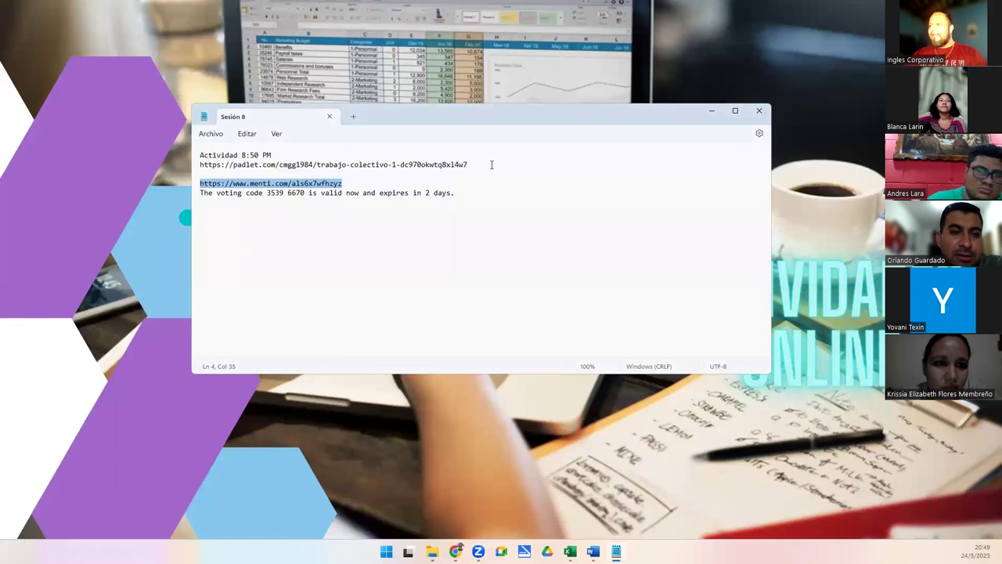
left_click(476, 166)
left_click_drag(476, 166, 475, 167)
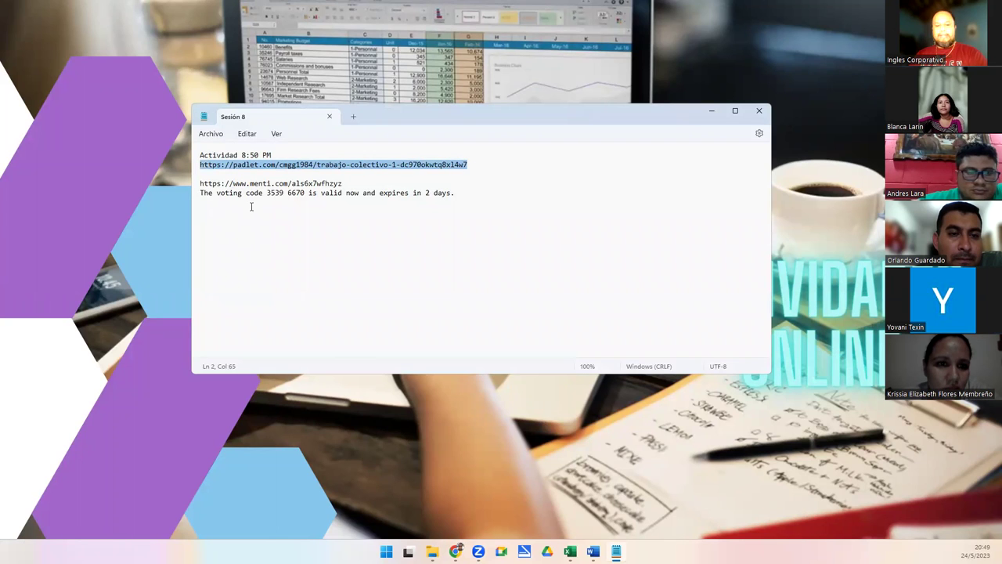
key("alt+Tab")
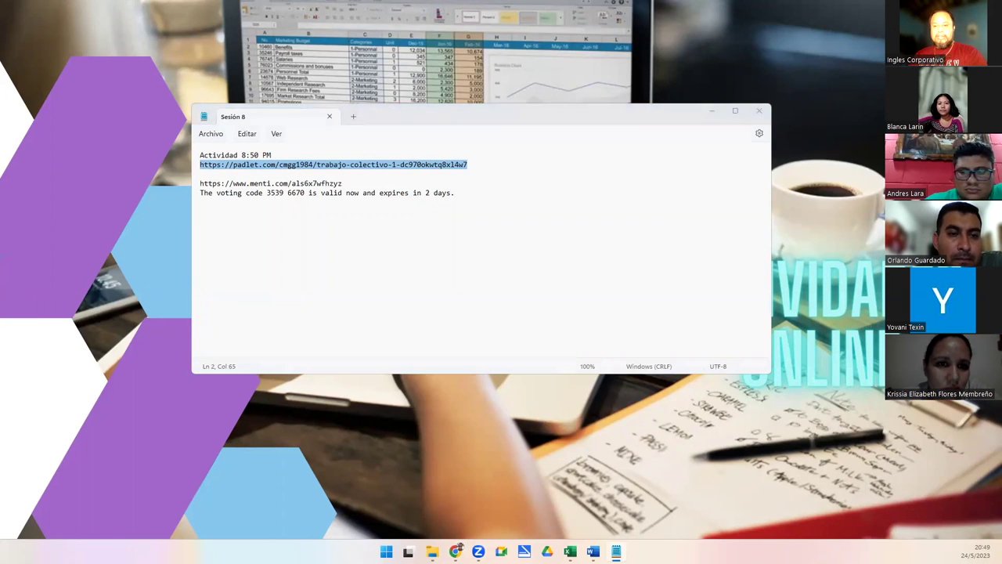